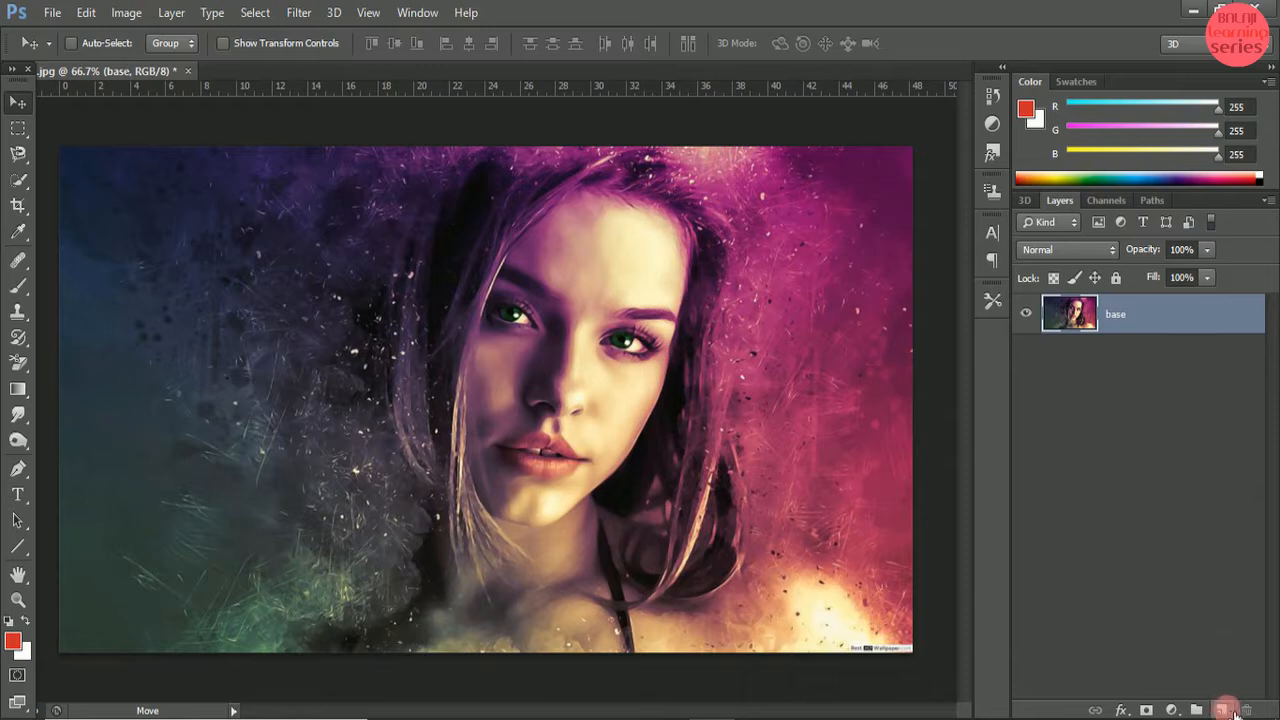
- Add a new empty layer beneath the base layer and name it black
left_click(1221, 709)
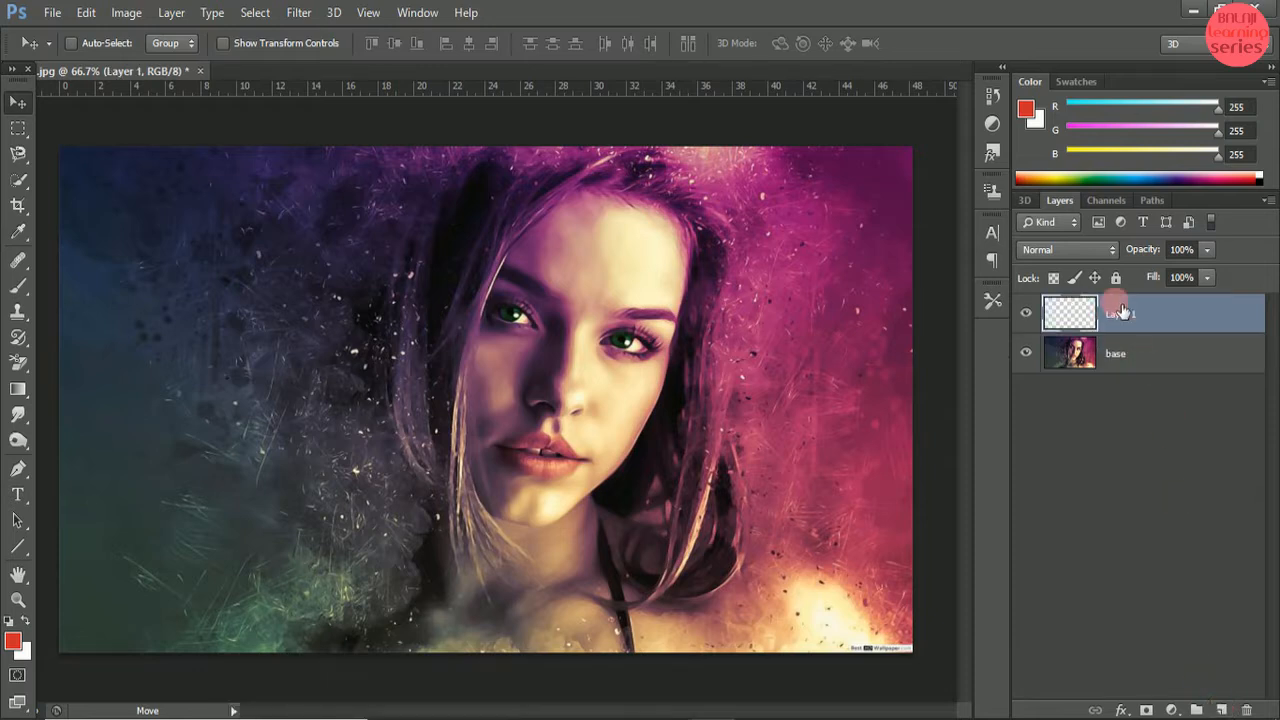
left_click_drag(1118, 315, 1113, 375)
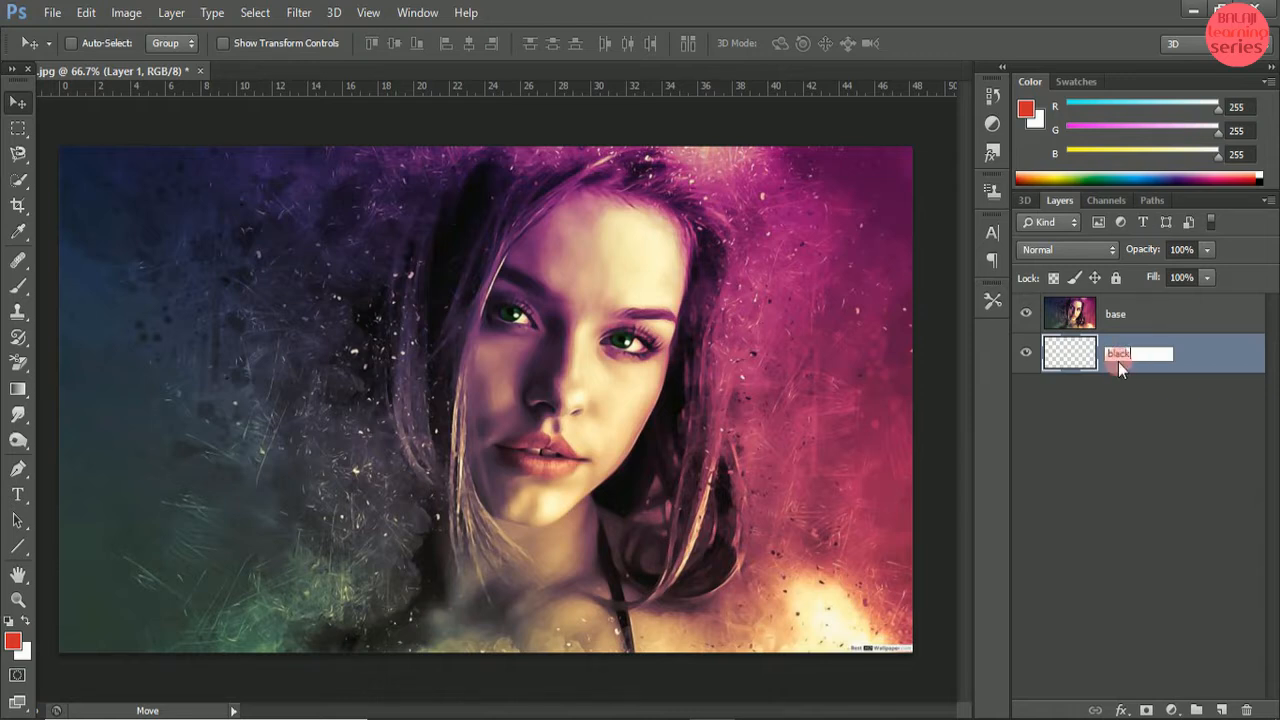
left_click(1208, 354)
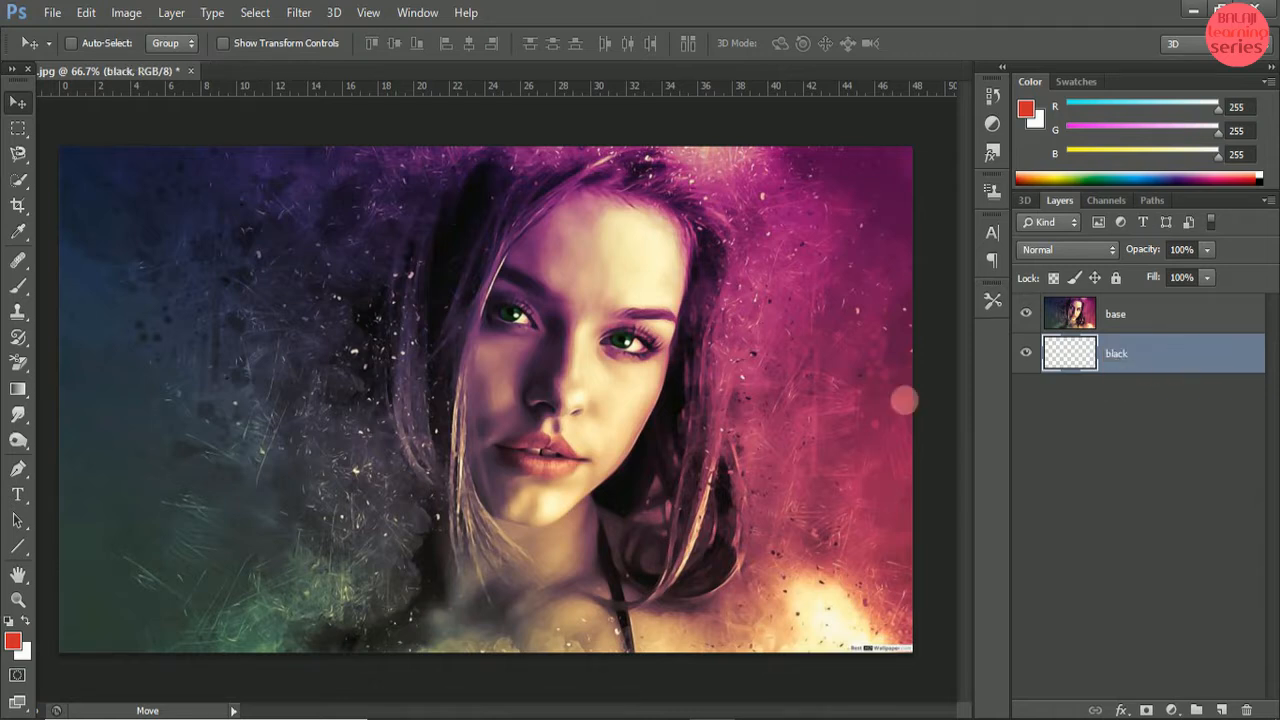
- Fill the black layer with Black in Normal mode at 100% opacity
left_click(88, 12)
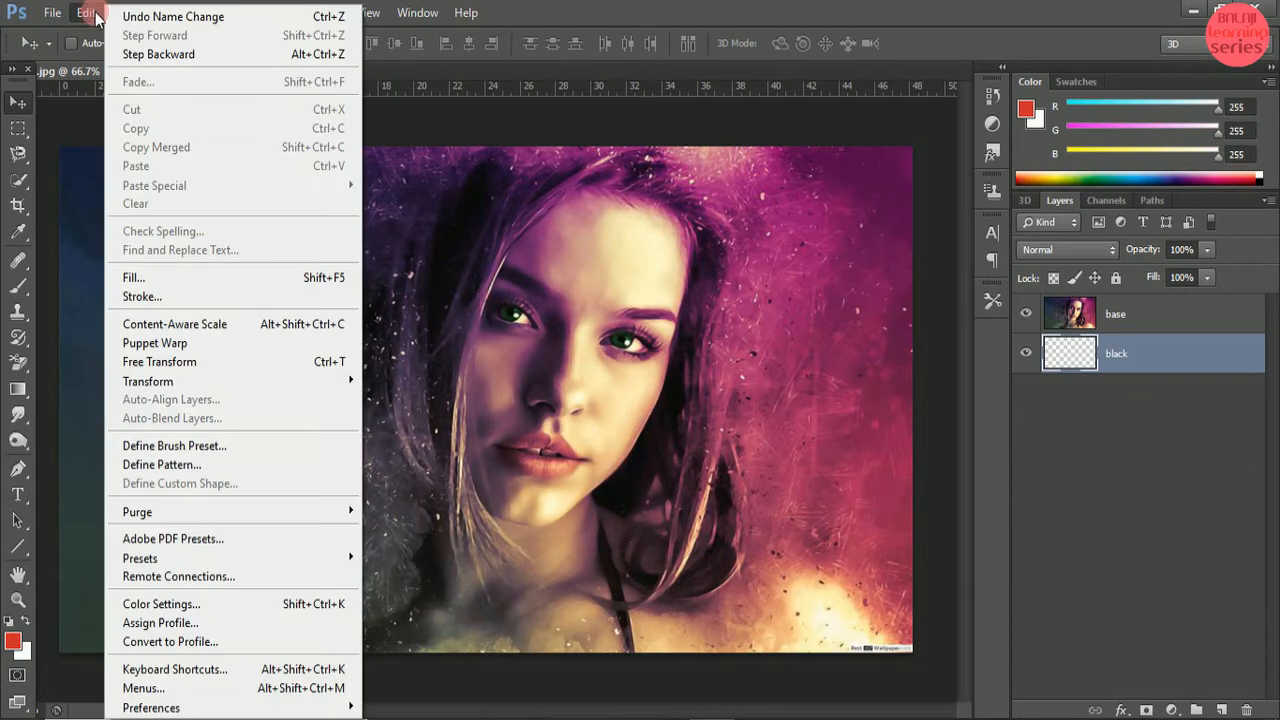
left_click(276, 277)
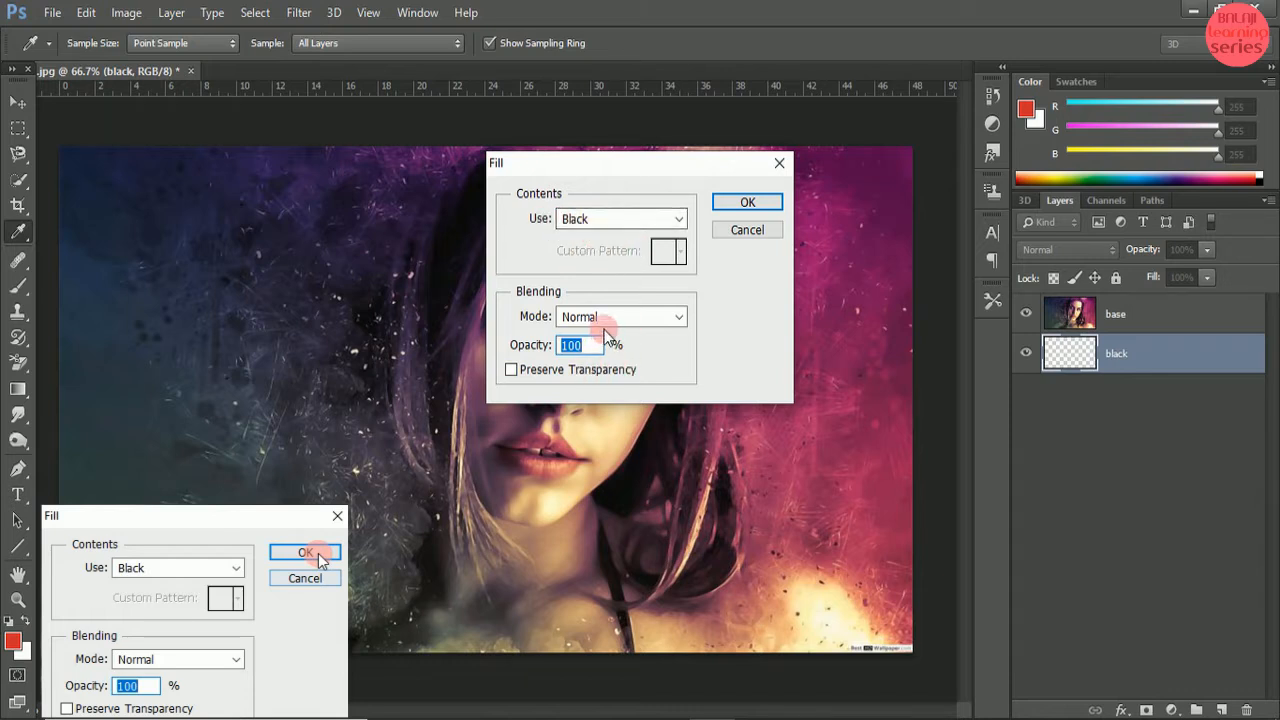
left_click(744, 204)
key("v")
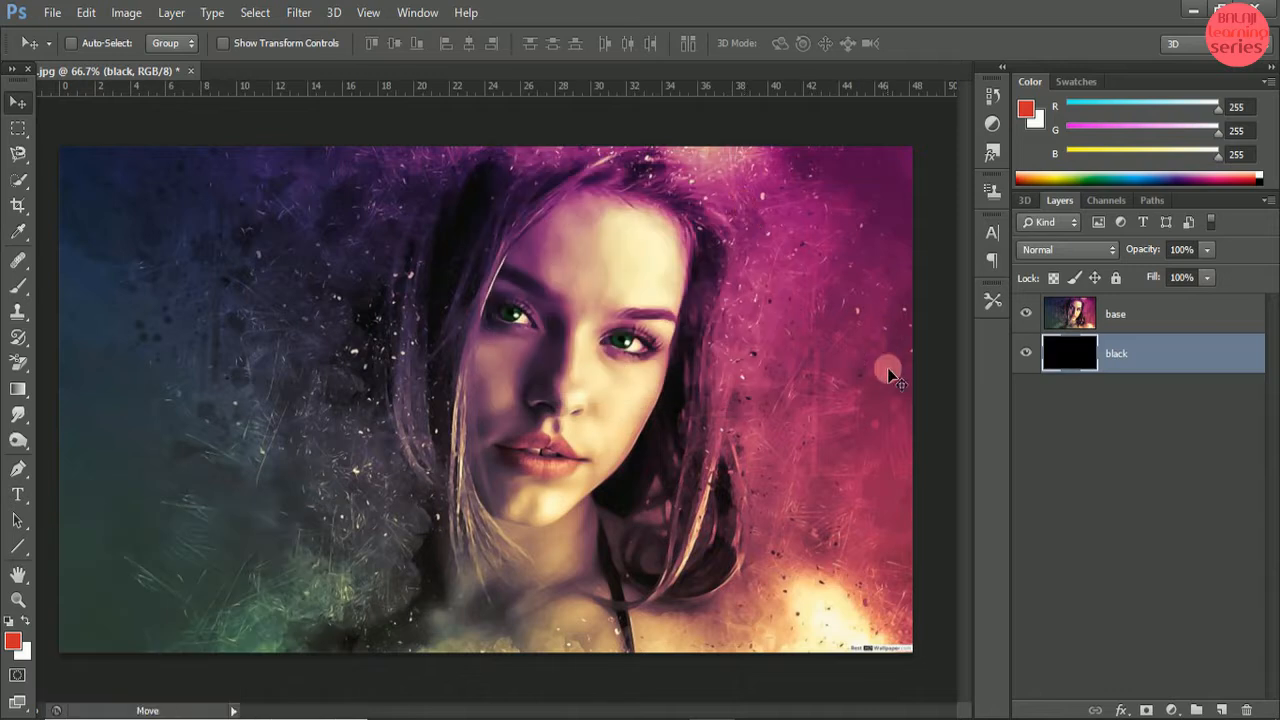
left_click(1116, 358)
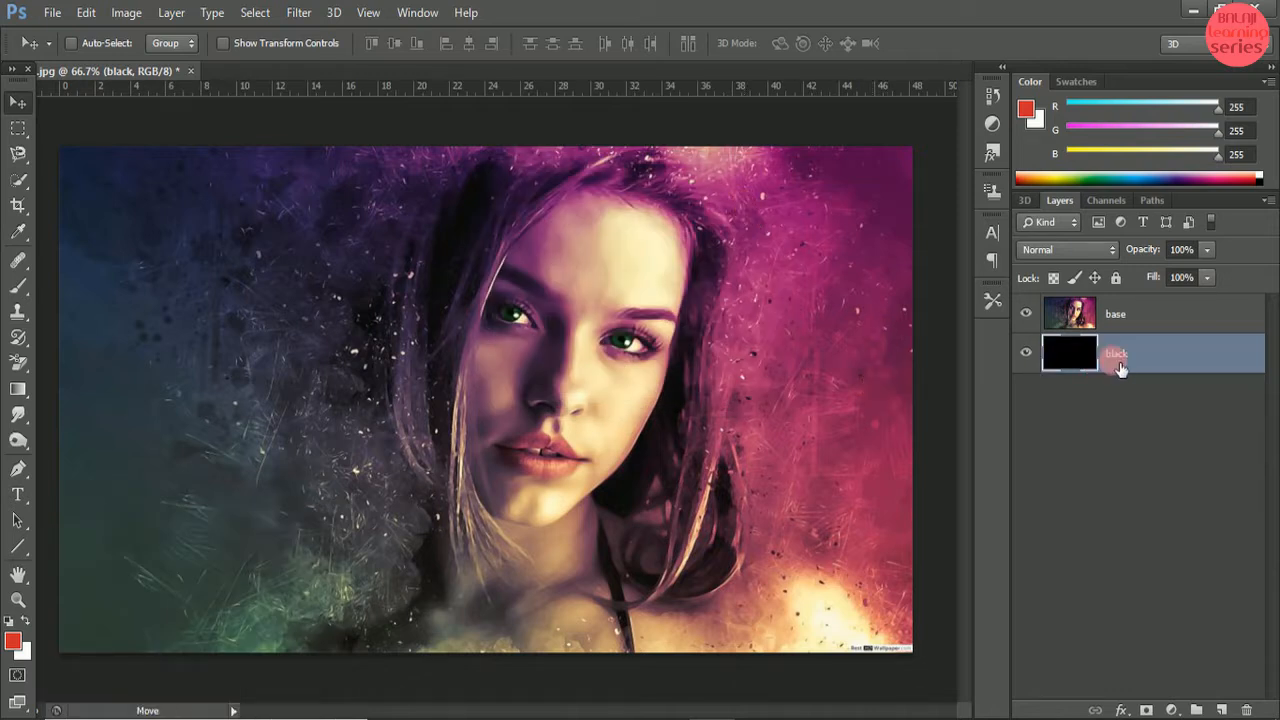
- Add the horizontal text GLITCH in 60 pt Arial Black above the base layer and move it to the image's bottom centre
left_click(1120, 316)
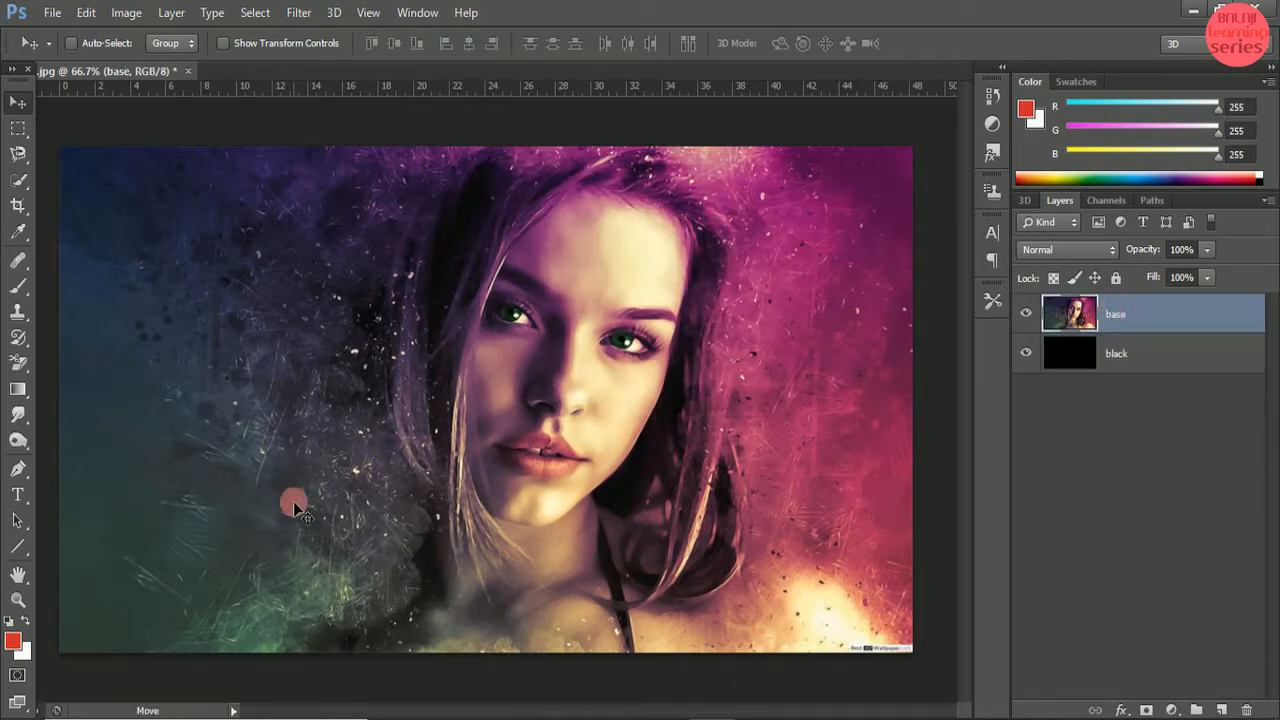
left_click(20, 492)
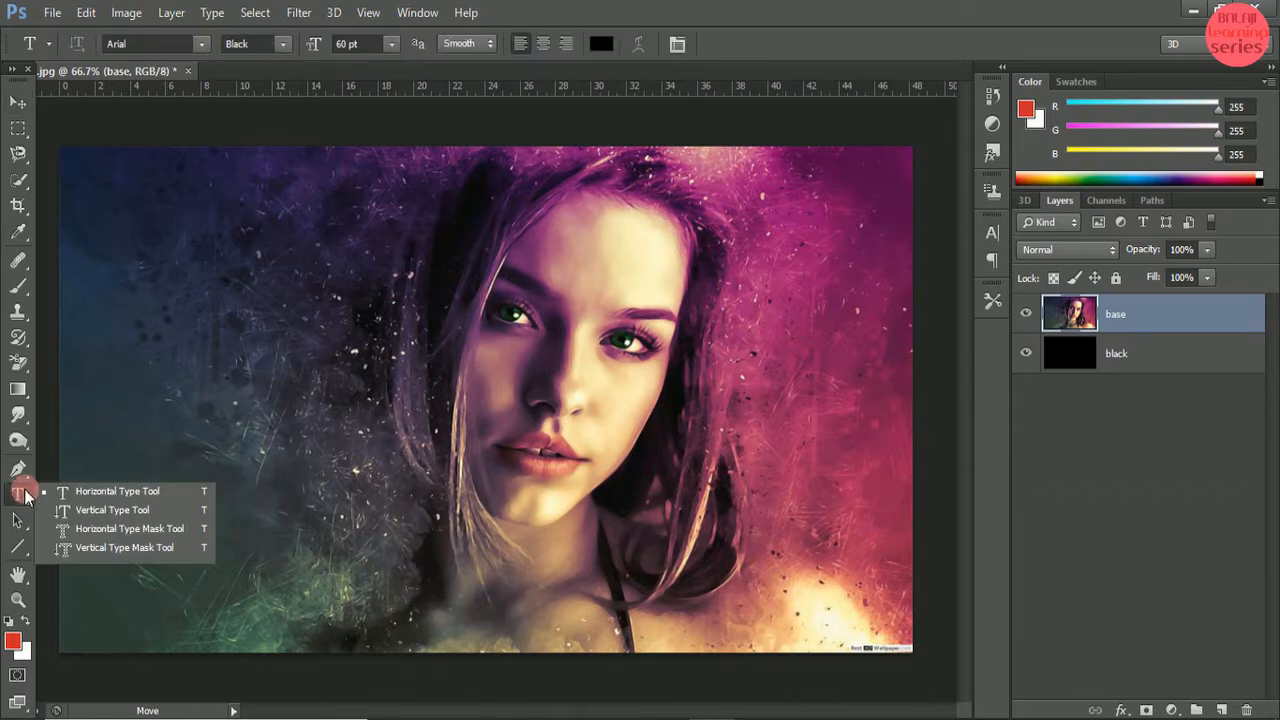
left_click_drag(27, 495, 110, 497)
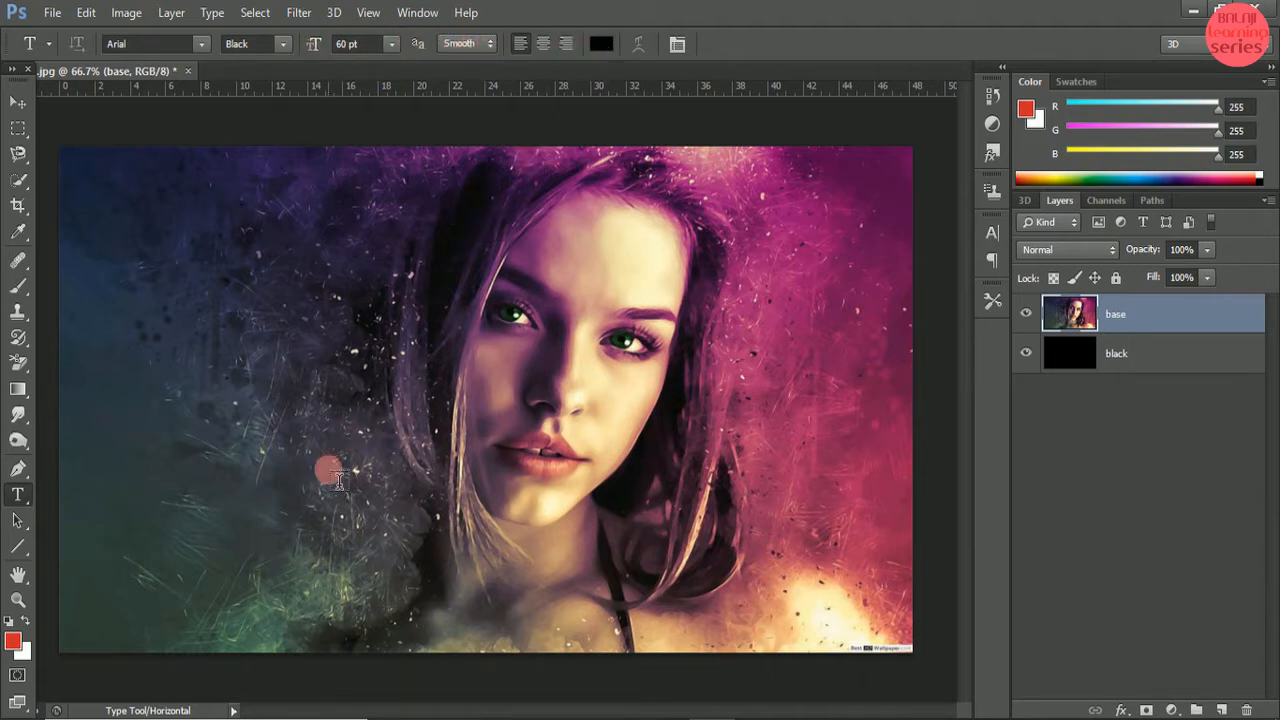
left_click(131, 558)
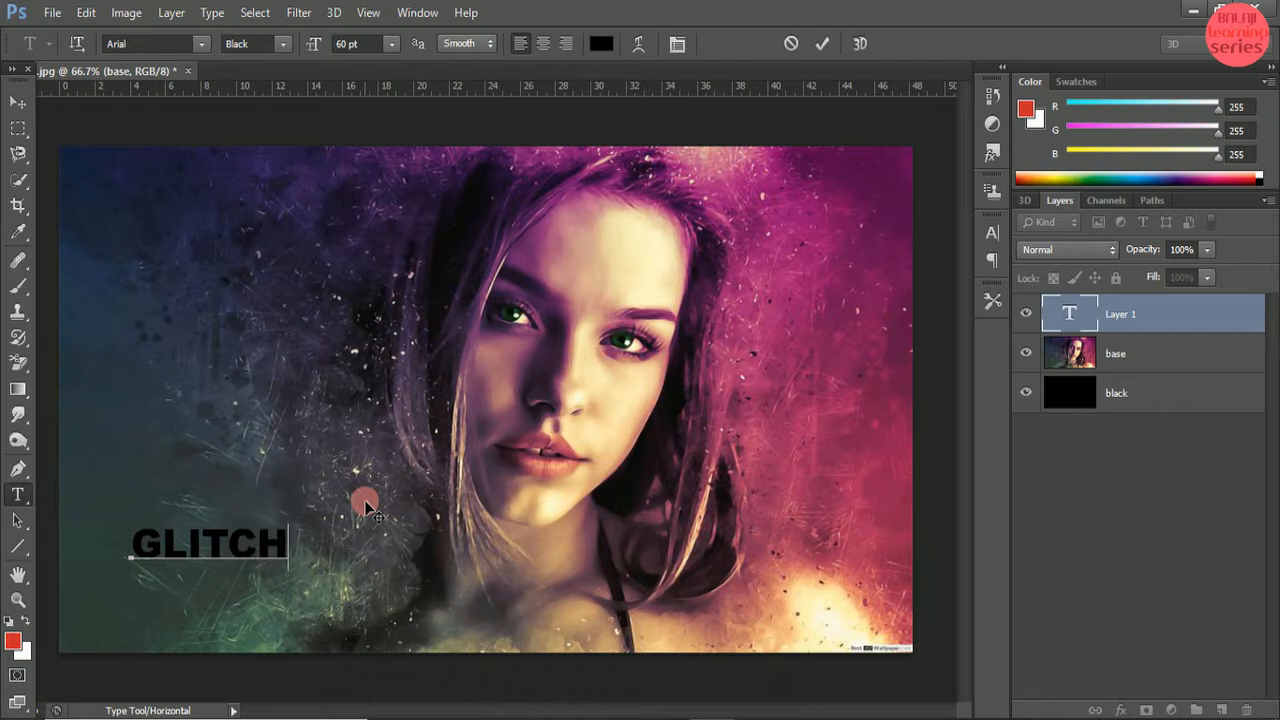
left_click(17, 104)
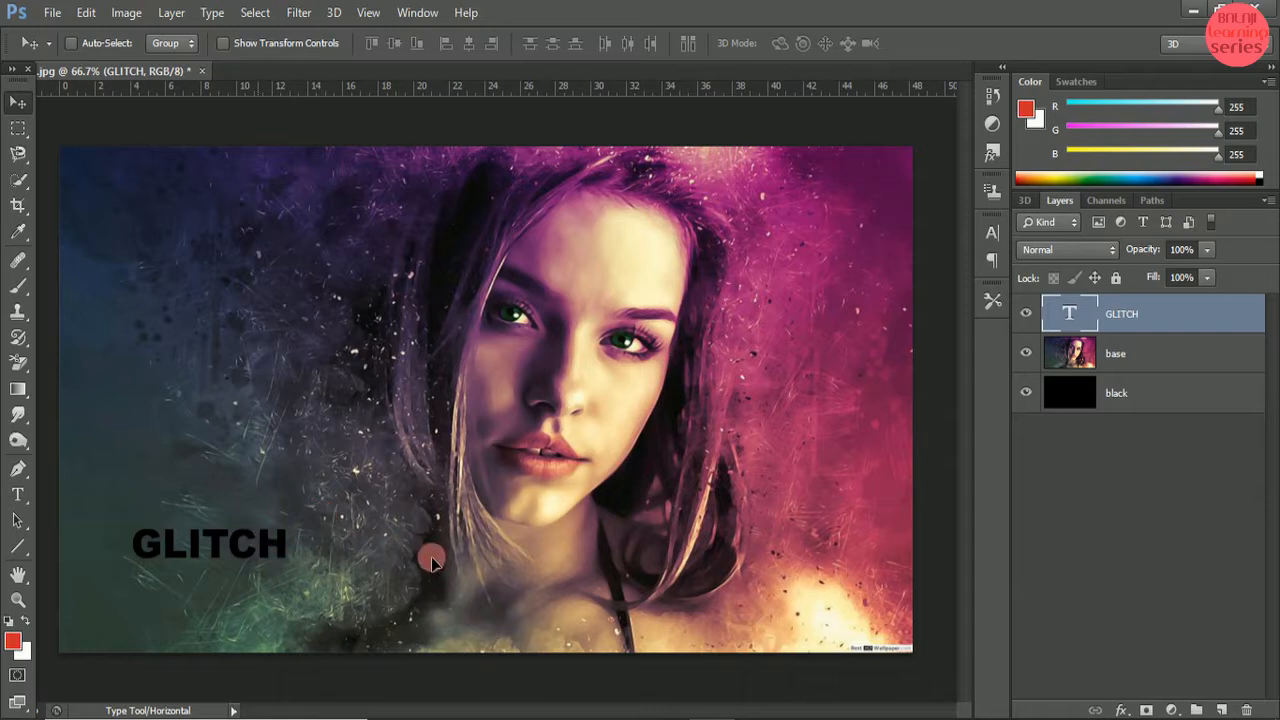
left_click_drag(454, 564, 538, 610)
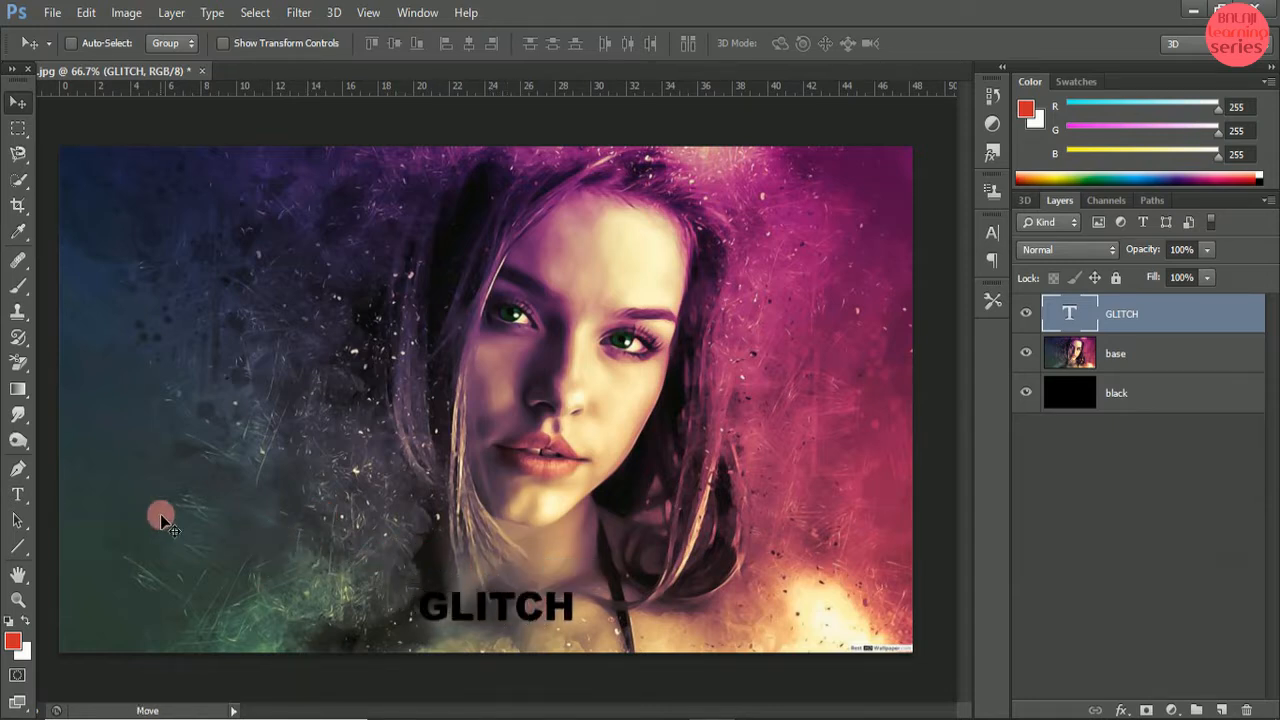
- Set the GLITCH text colour to white, ffffff
left_click(17, 494)
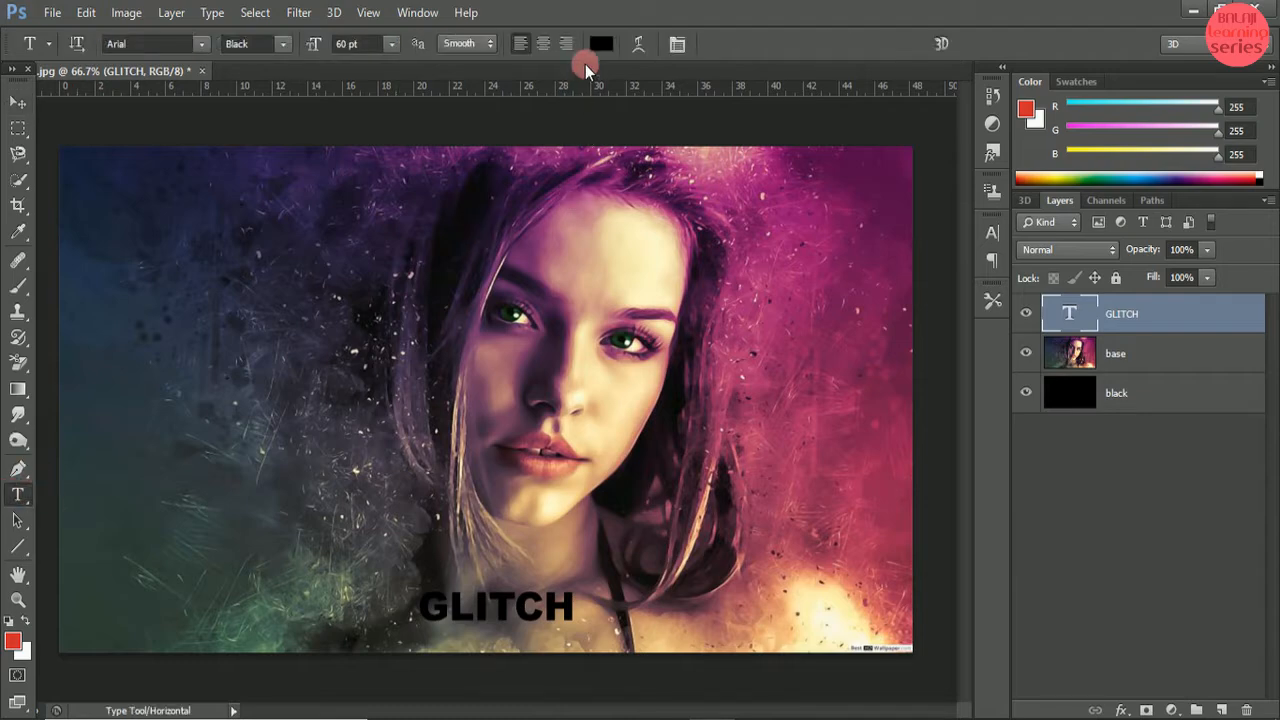
left_click(598, 43)
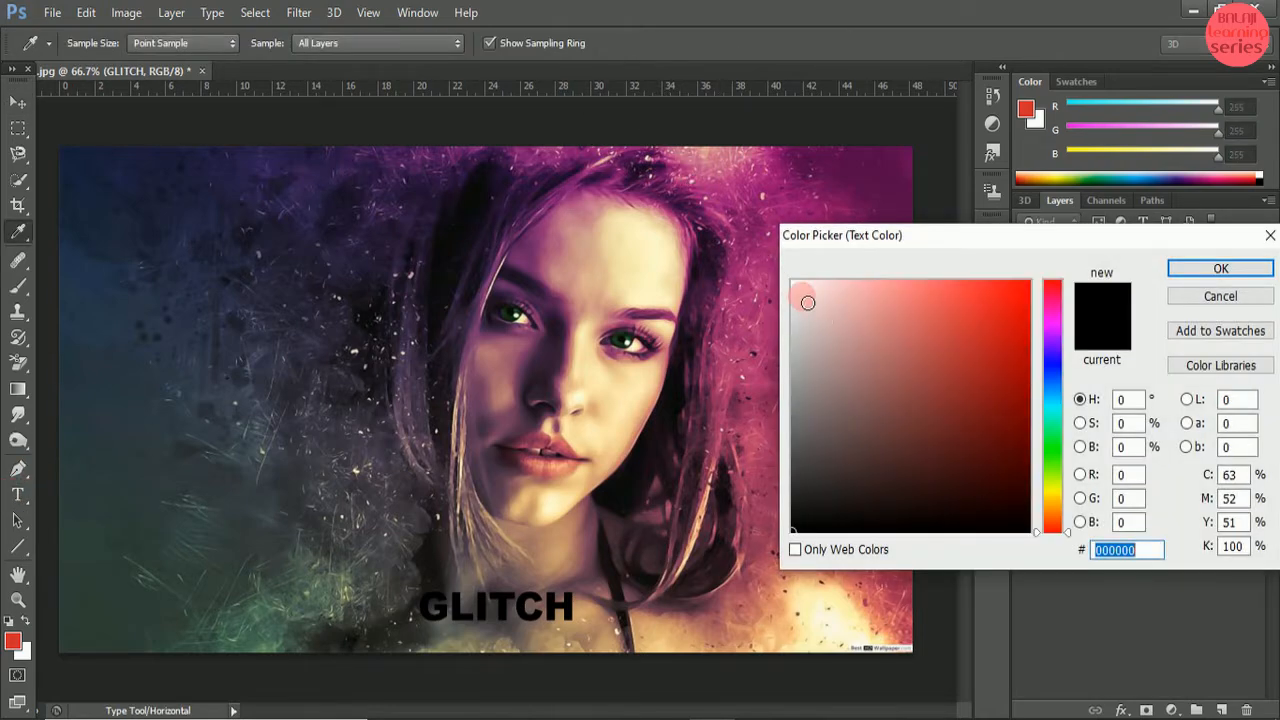
type("ffffff")
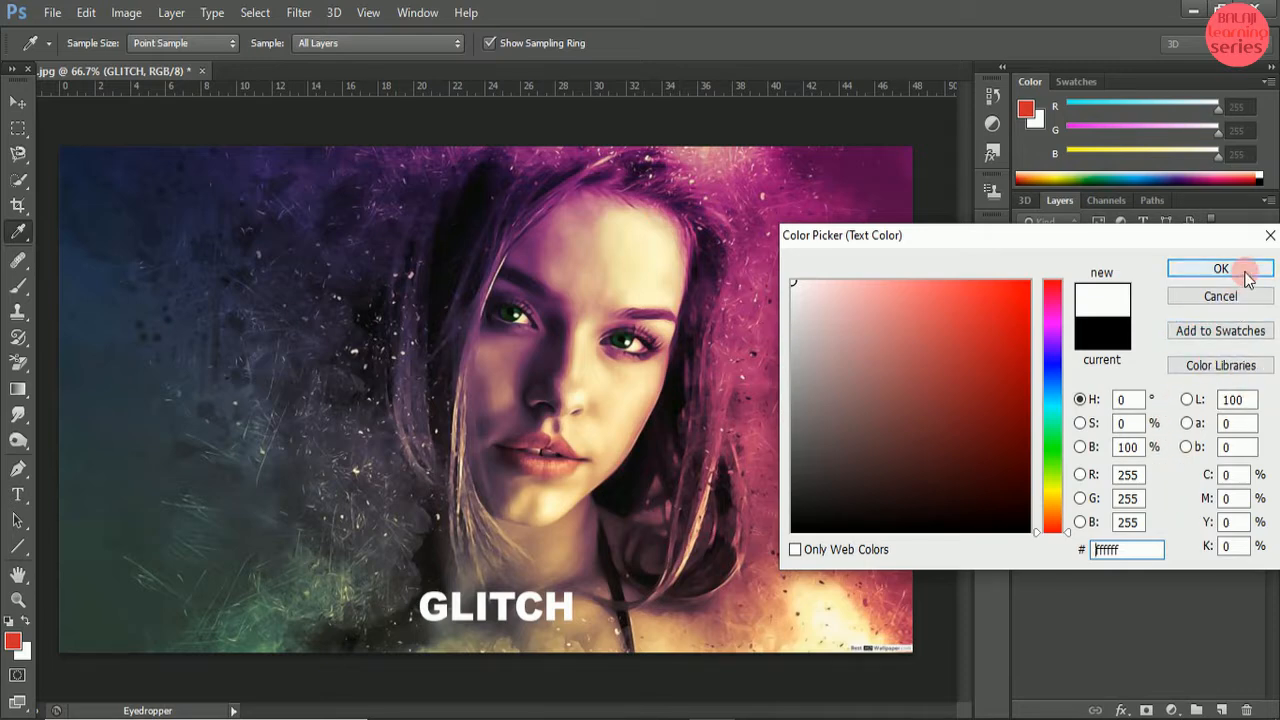
left_click(1240, 270)
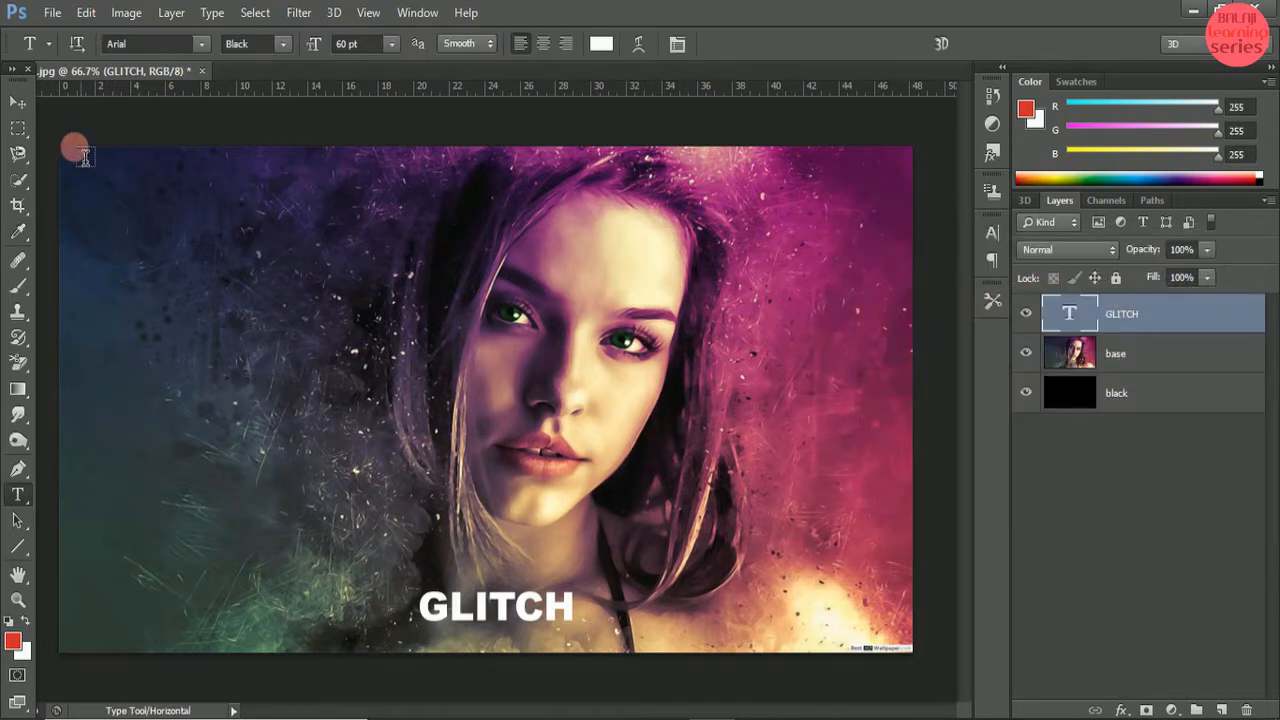
- Enlarge the GLITCH text to about 255% and position it centred just above the image's bottom edge
left_click(19, 103)
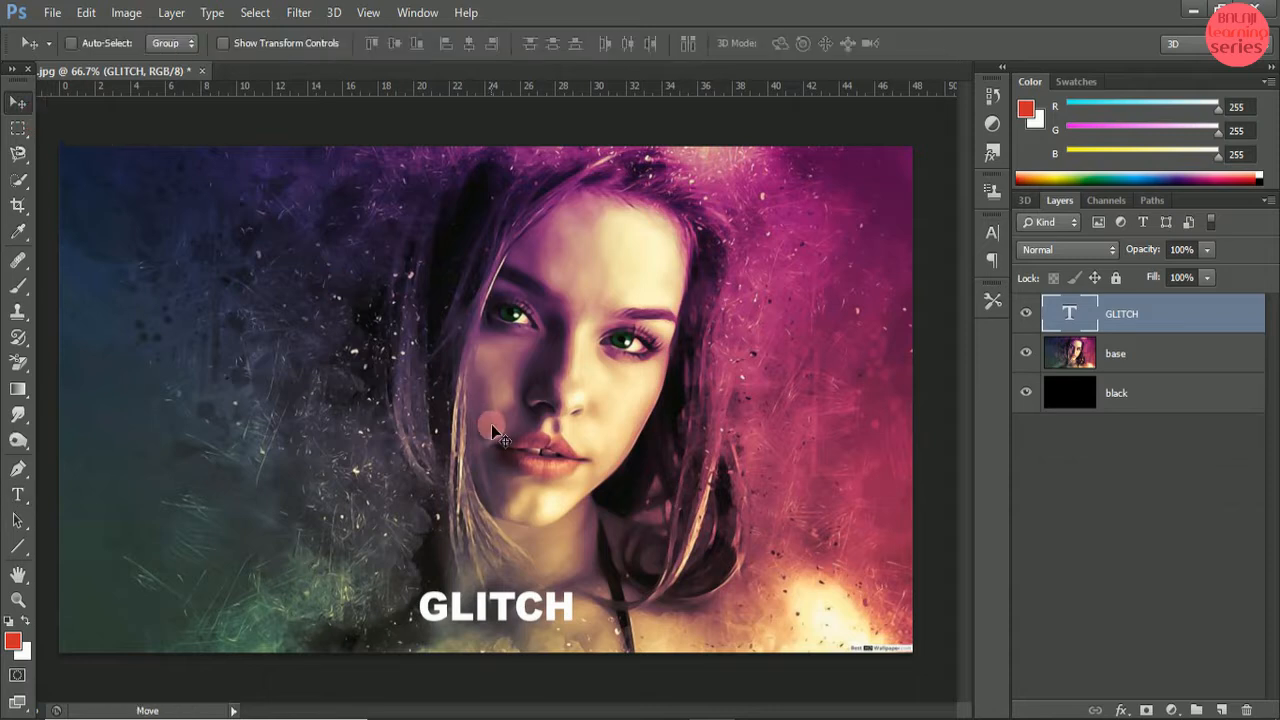
key("ctrl+t")
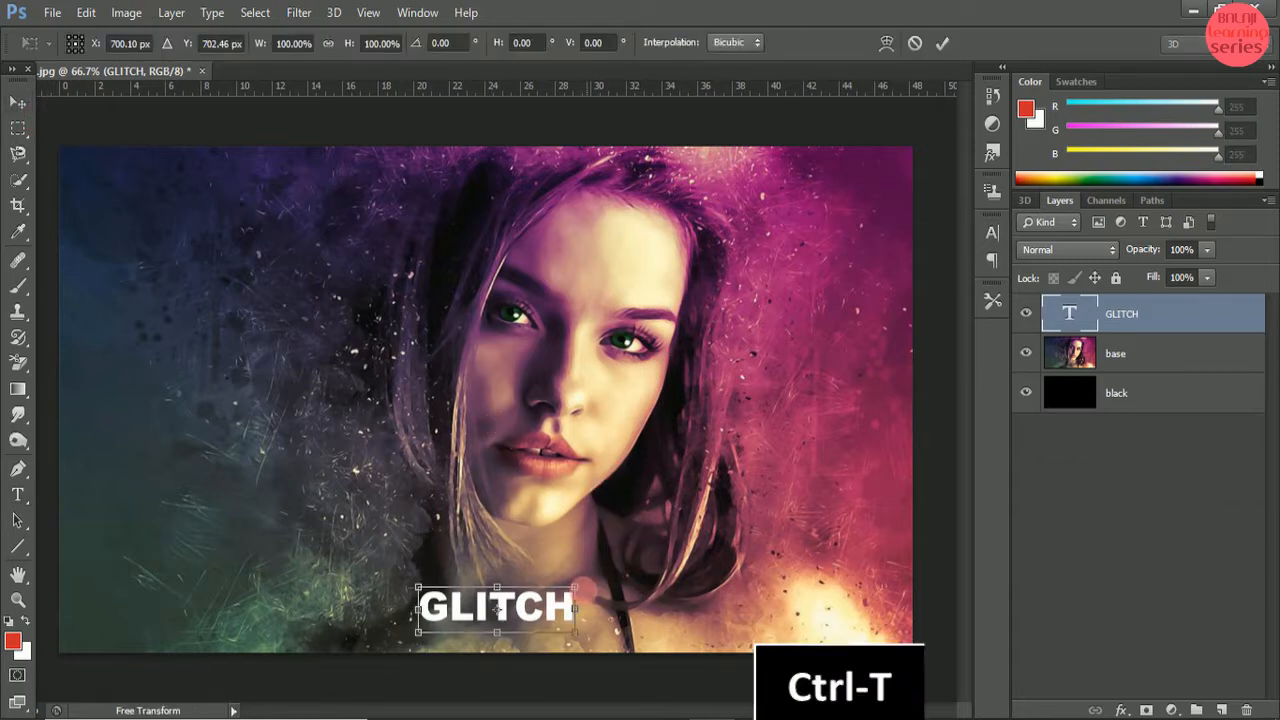
left_click_drag(585, 595, 830, 522)
left_click_drag(672, 565, 655, 599)
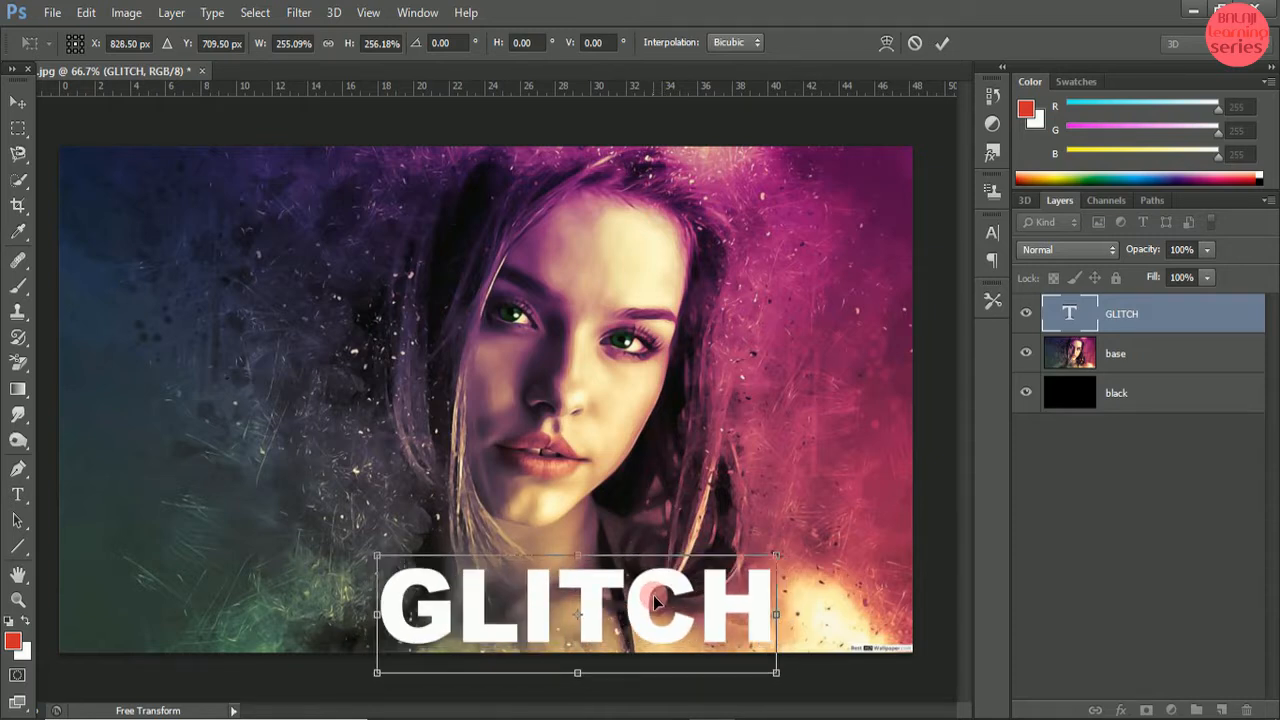
left_click(943, 46)
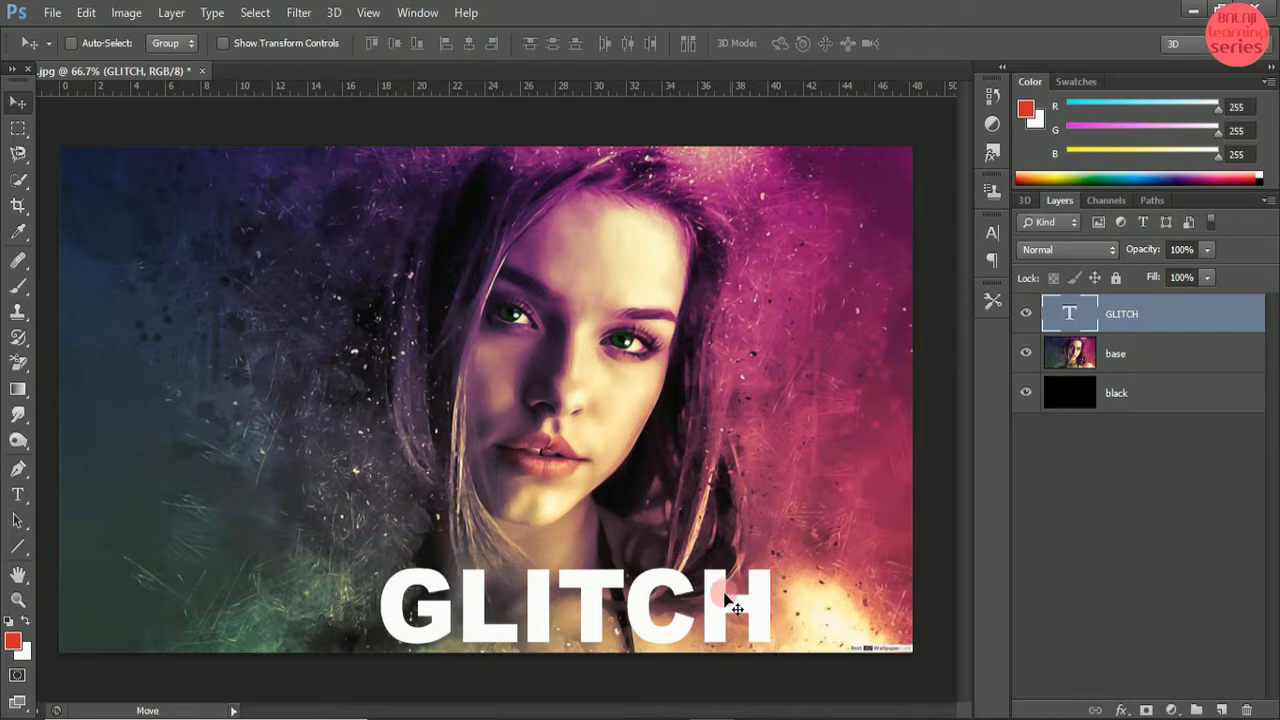
key("ctrl+z")
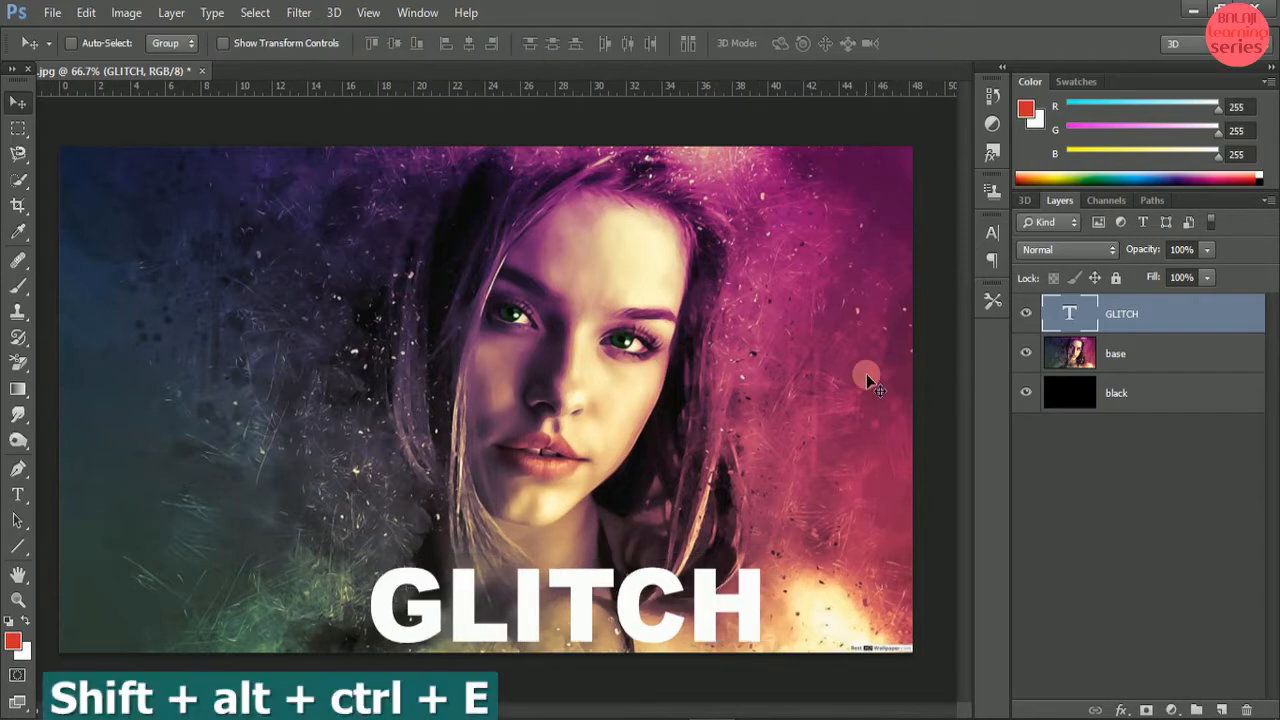
- Stamp all visible layers into a new merged layer on top and desaturate it
key("ctrl+shift+alt+e")
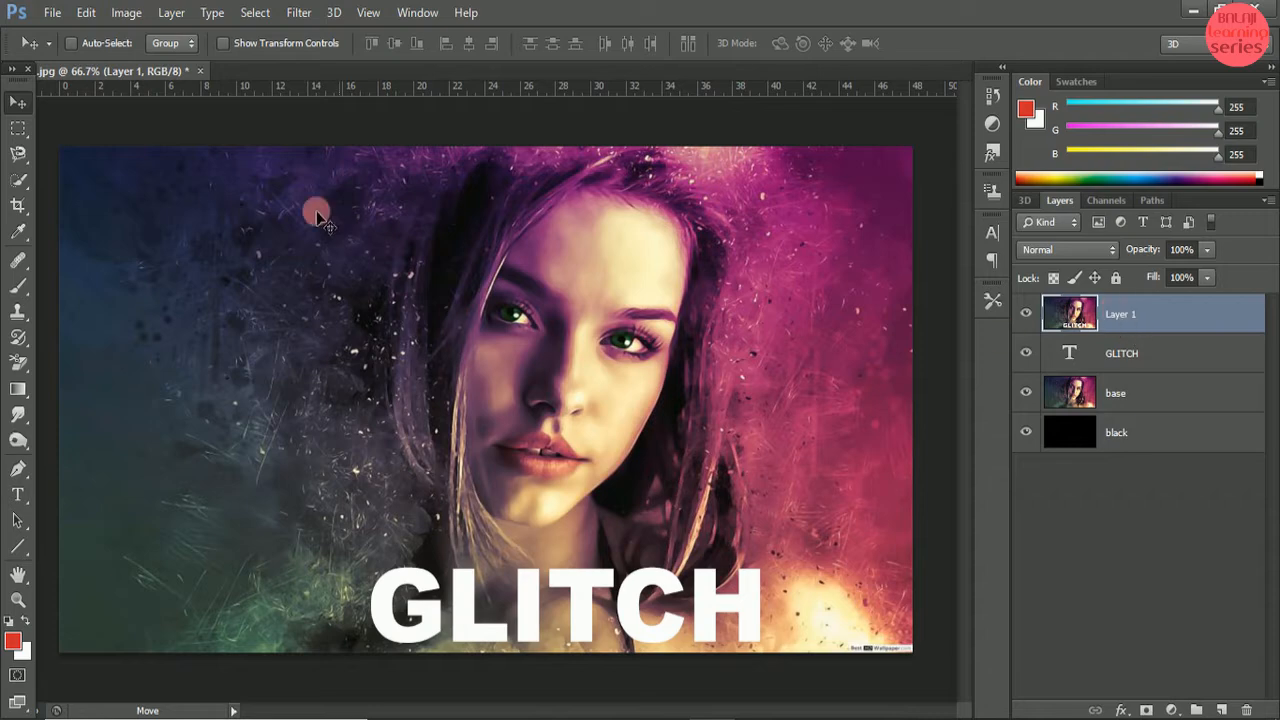
left_click(126, 12)
mouse_move(286, 66)
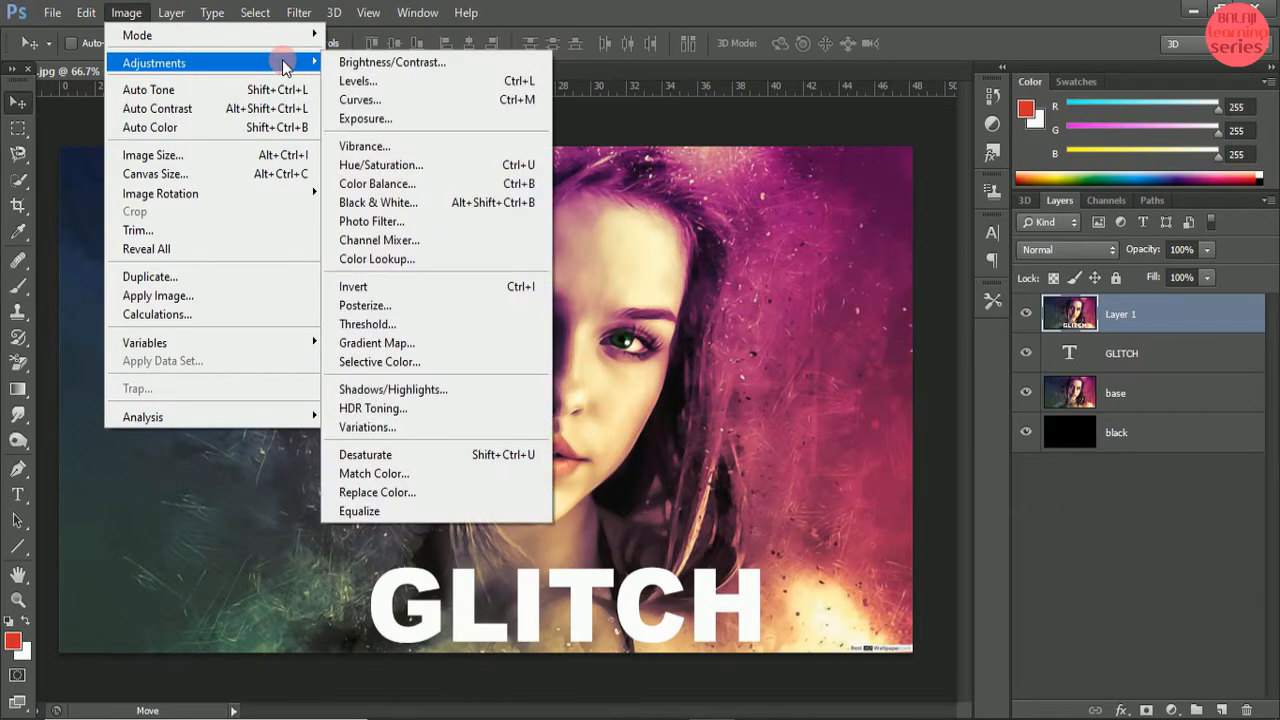
left_click(457, 458)
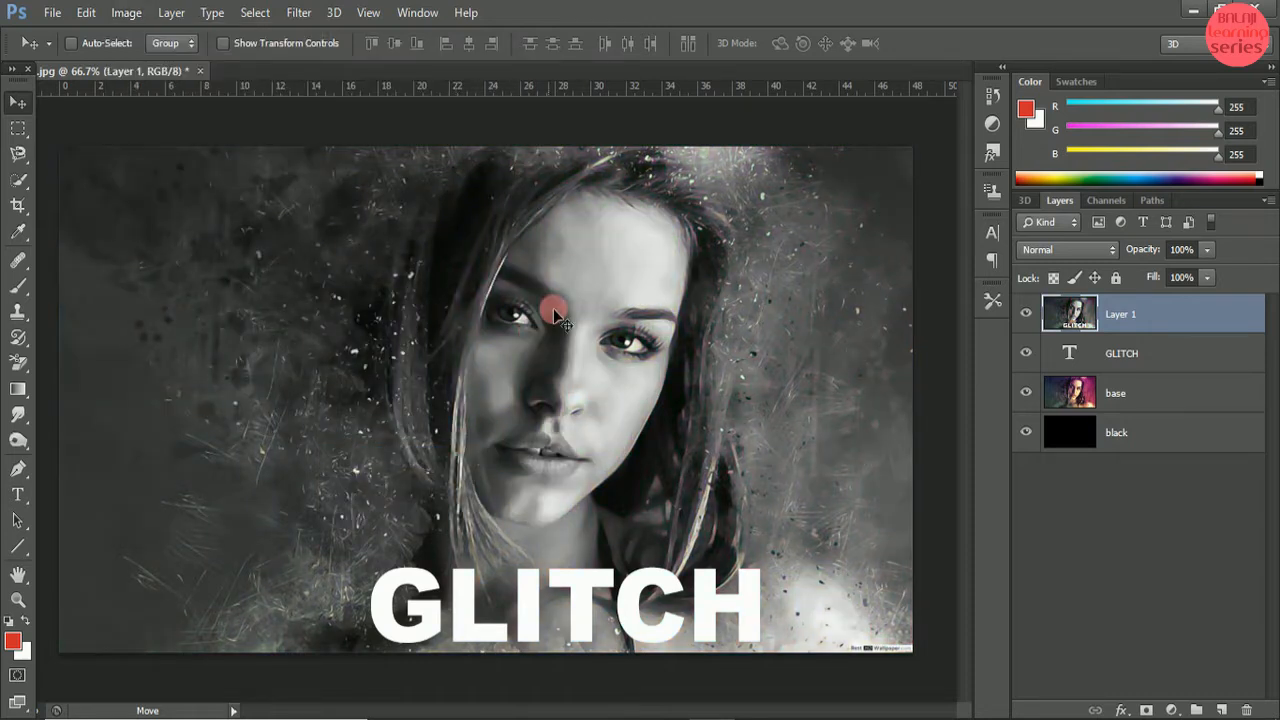
- Apply a Gaussian Blur with a radius of 2.0 pixels to the desaturated merged layer
left_click(301, 13)
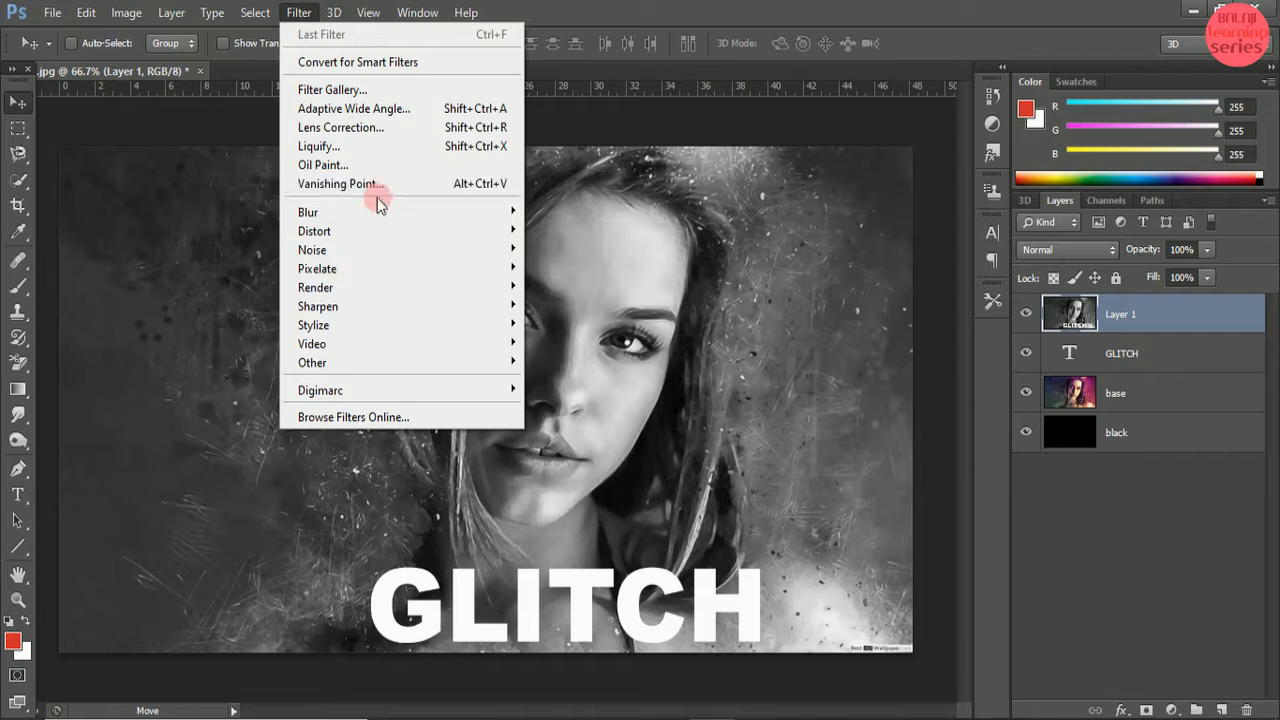
mouse_move(383, 212)
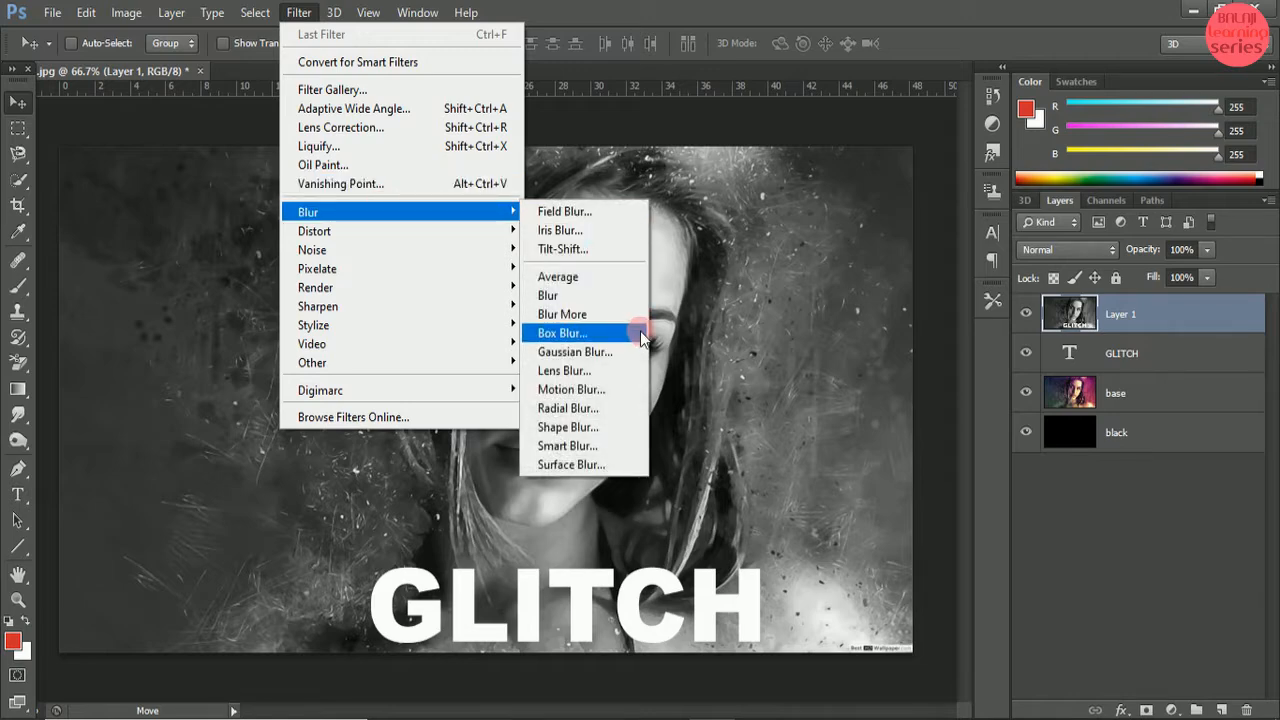
left_click(617, 353)
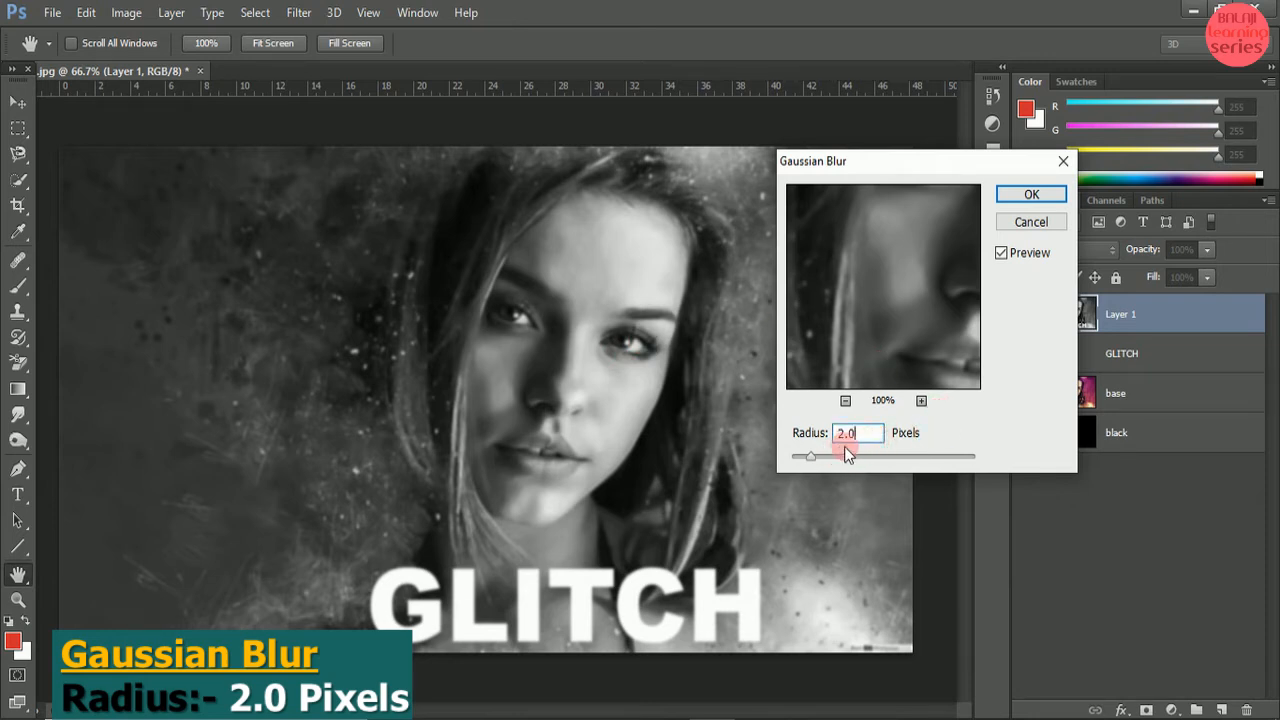
left_click(1008, 195)
key("v")
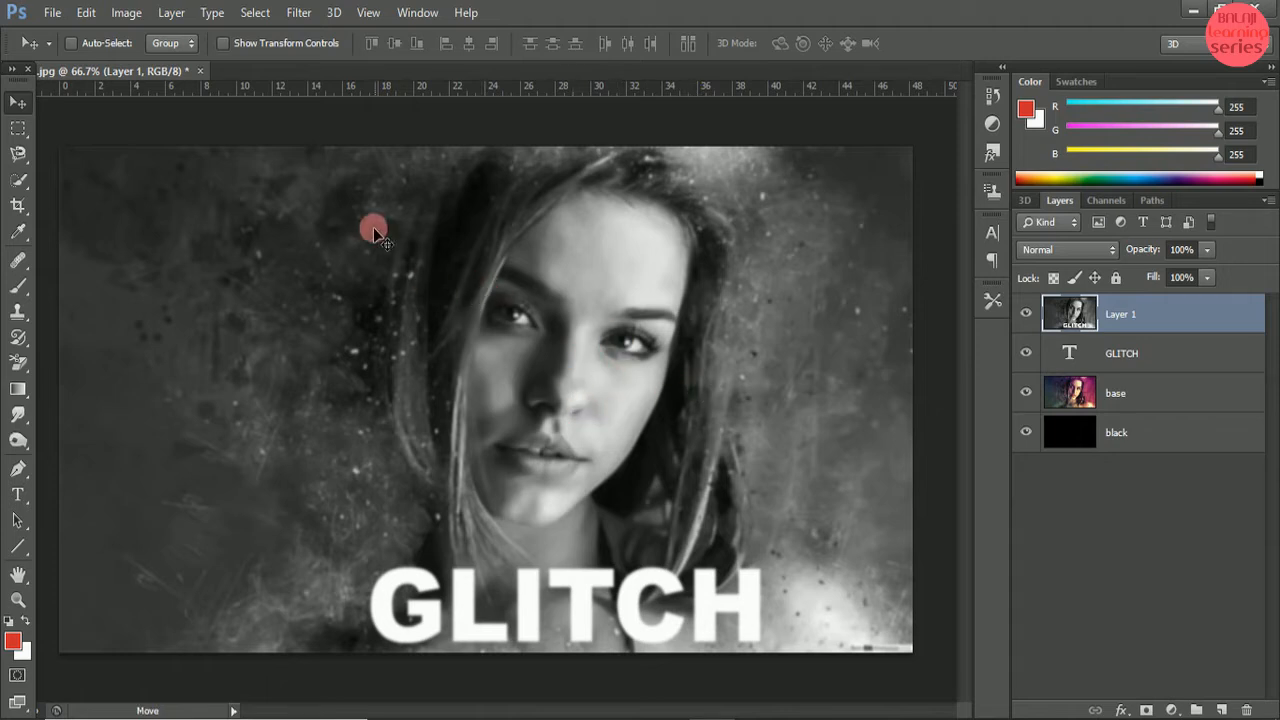
- Select the entire canvas and copy the blurred merged layer
left_click(256, 13)
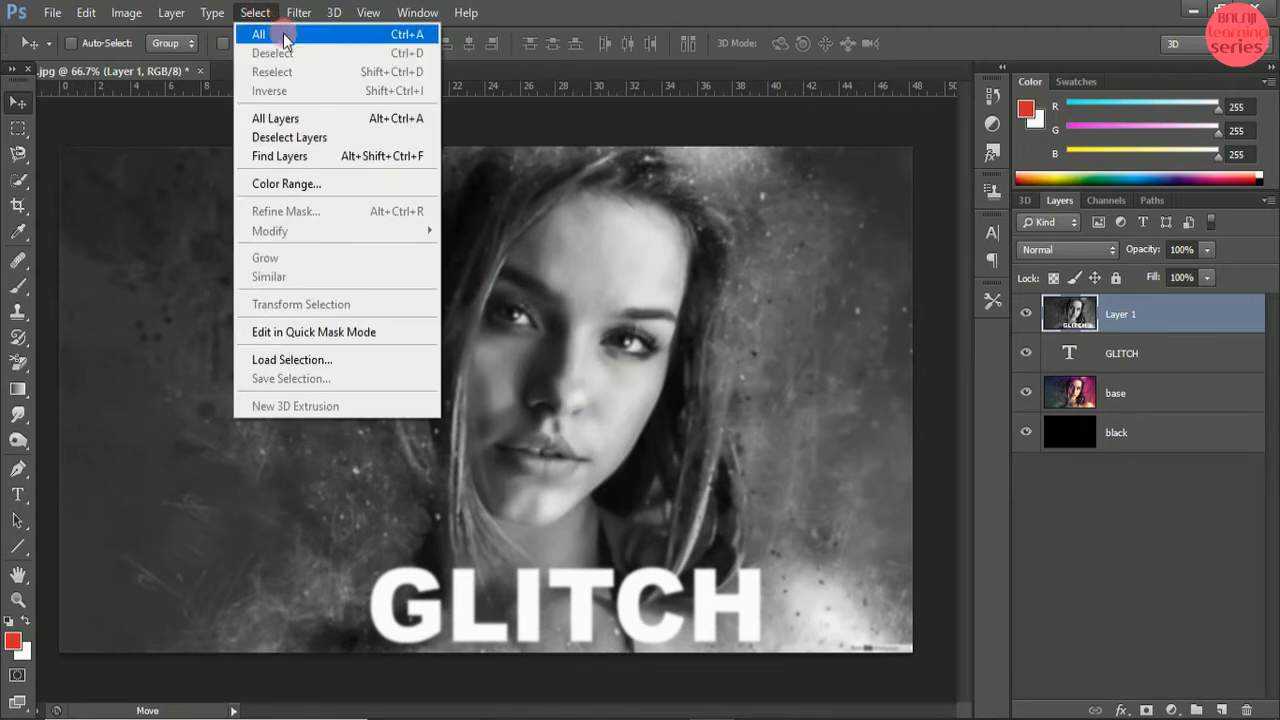
left_click(295, 36)
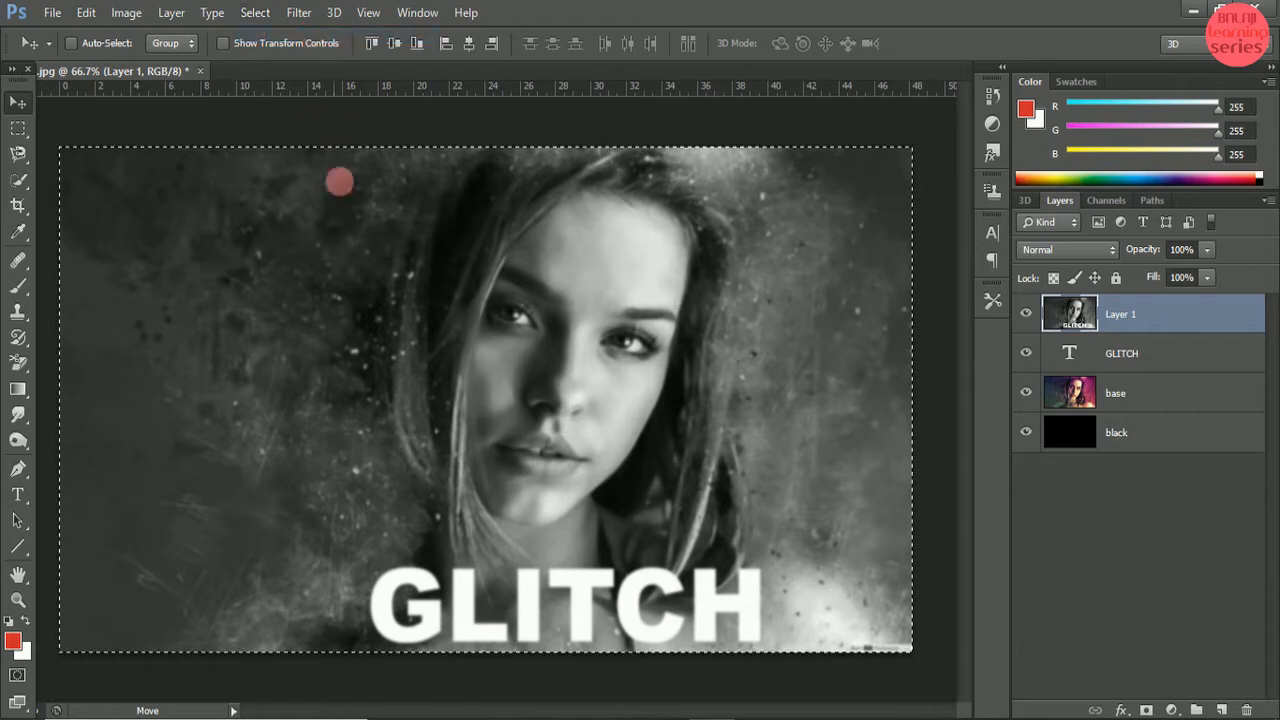
left_click(88, 13)
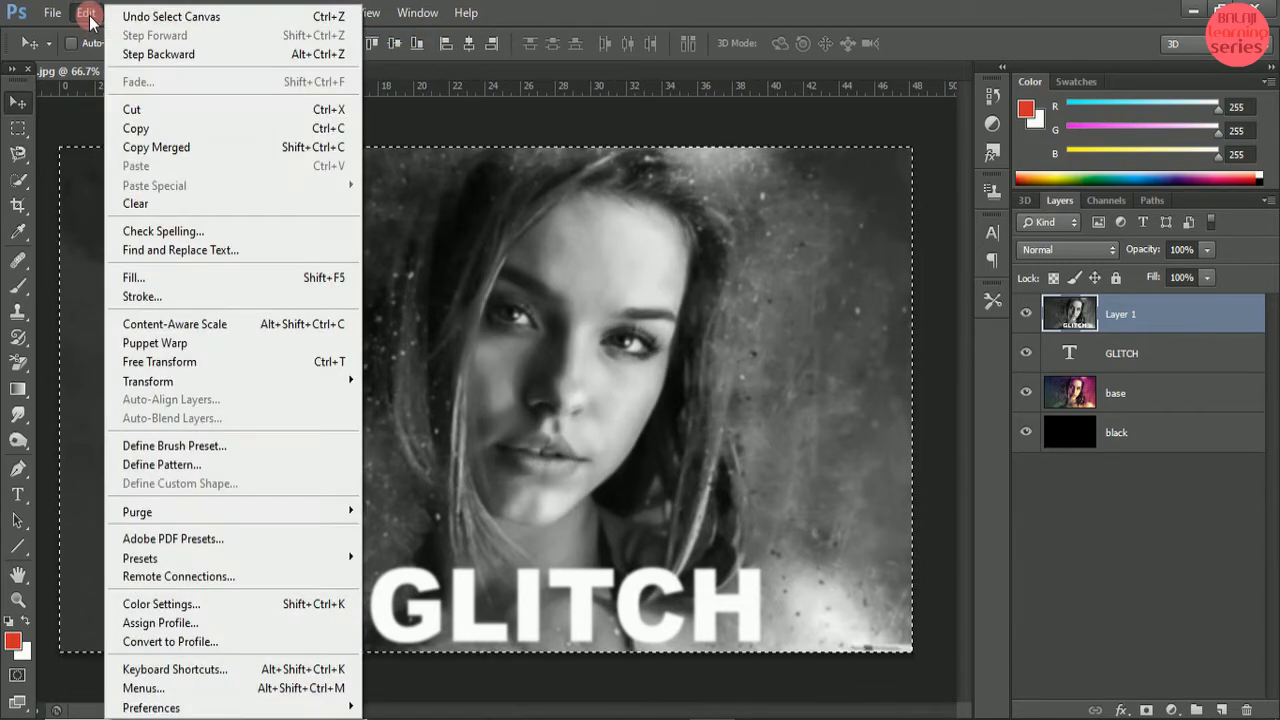
left_click(168, 130)
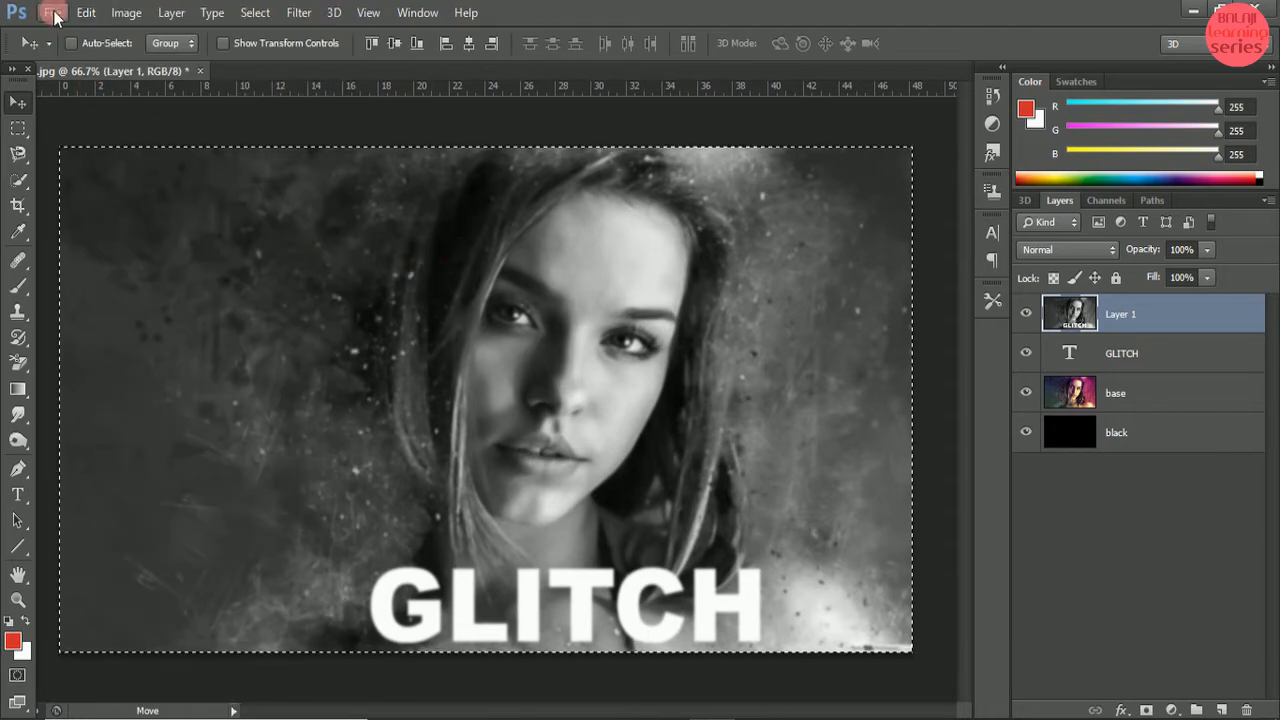
- Create a new document from the Clipboard preset, 1366 by 768 pixels, 72 pixels/inch, RGB Color, with a white background
left_click(48, 13)
left_click(113, 40)
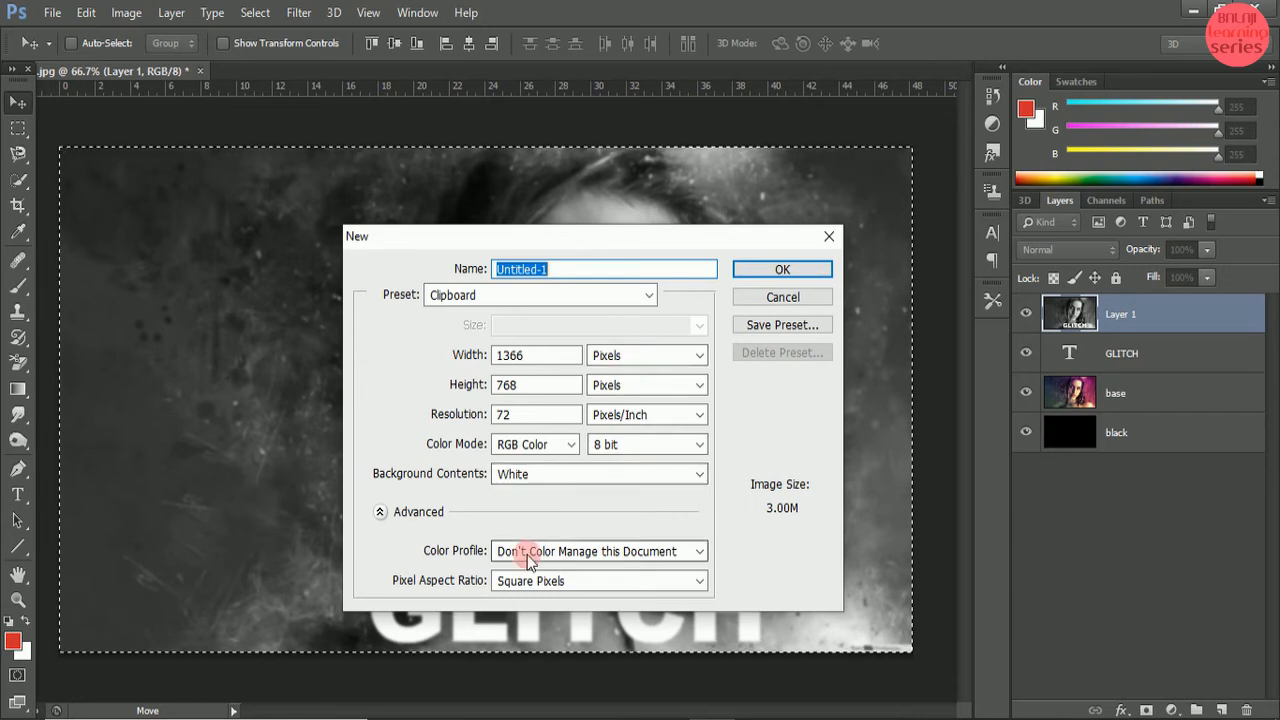
left_click(780, 269)
- Paste the copied grayscale image into the new document and flatten it into a single background layer
left_click(86, 12)
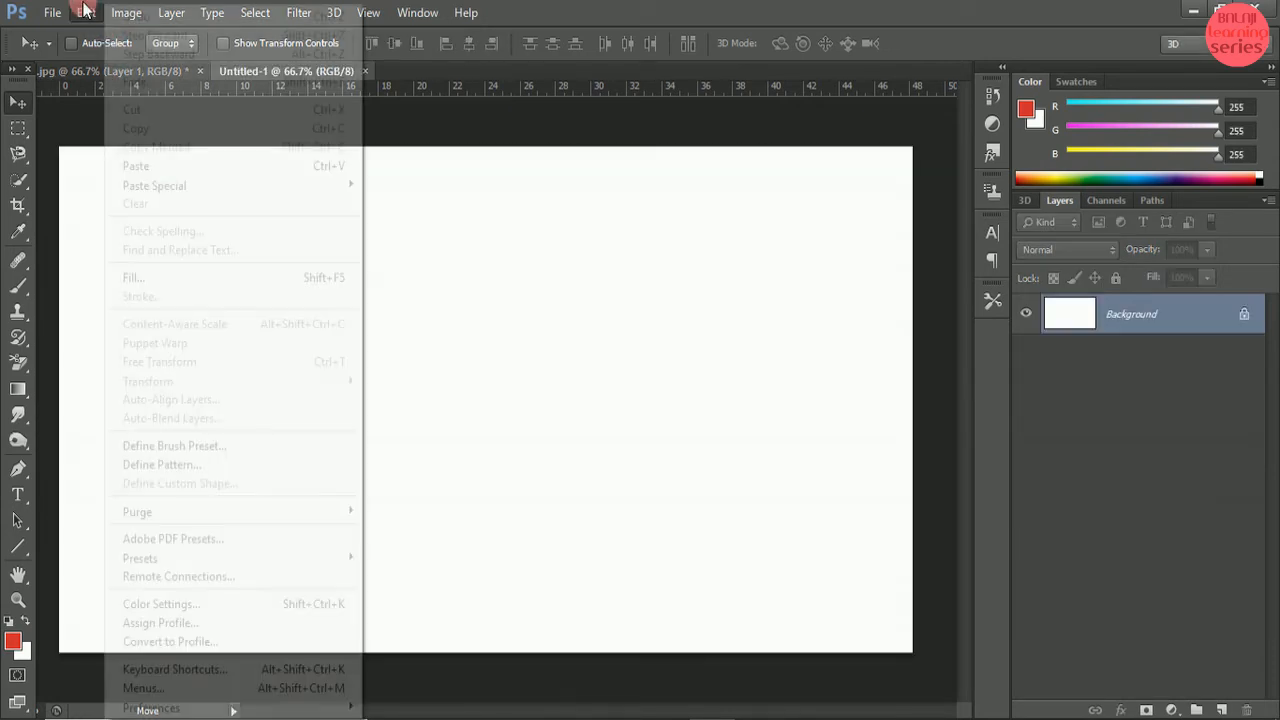
left_click(145, 167)
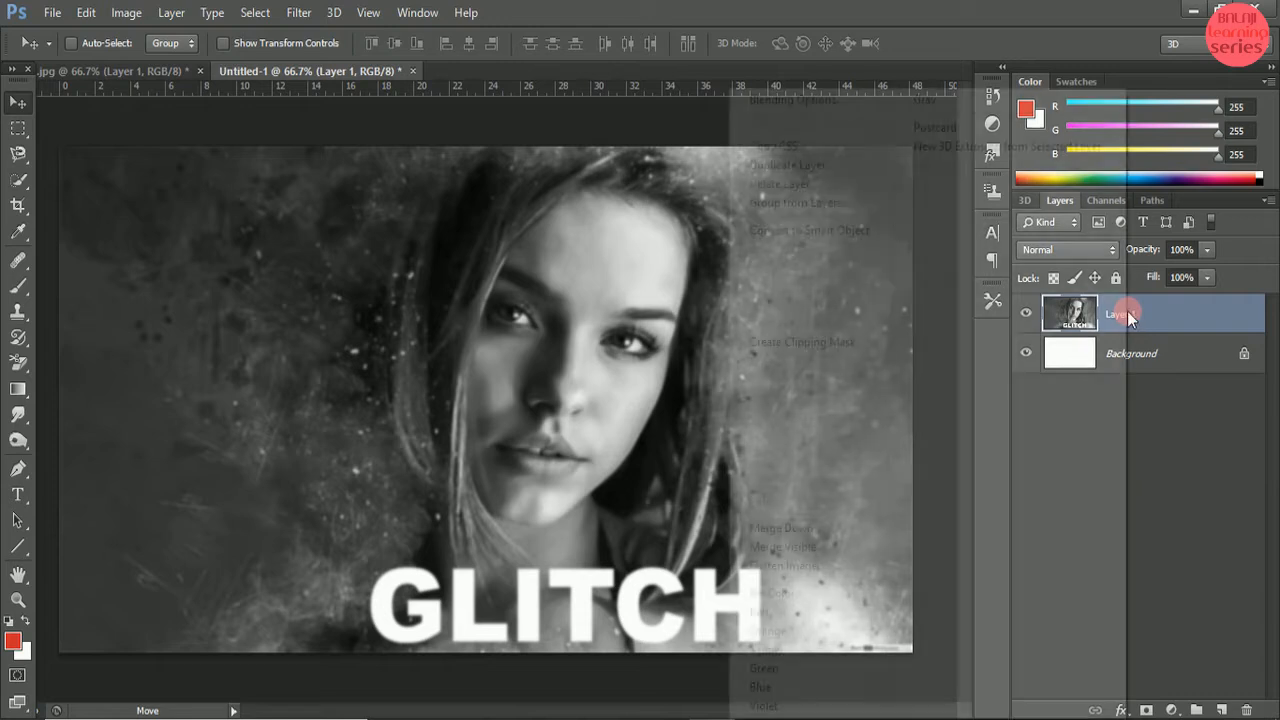
right_click(1128, 313)
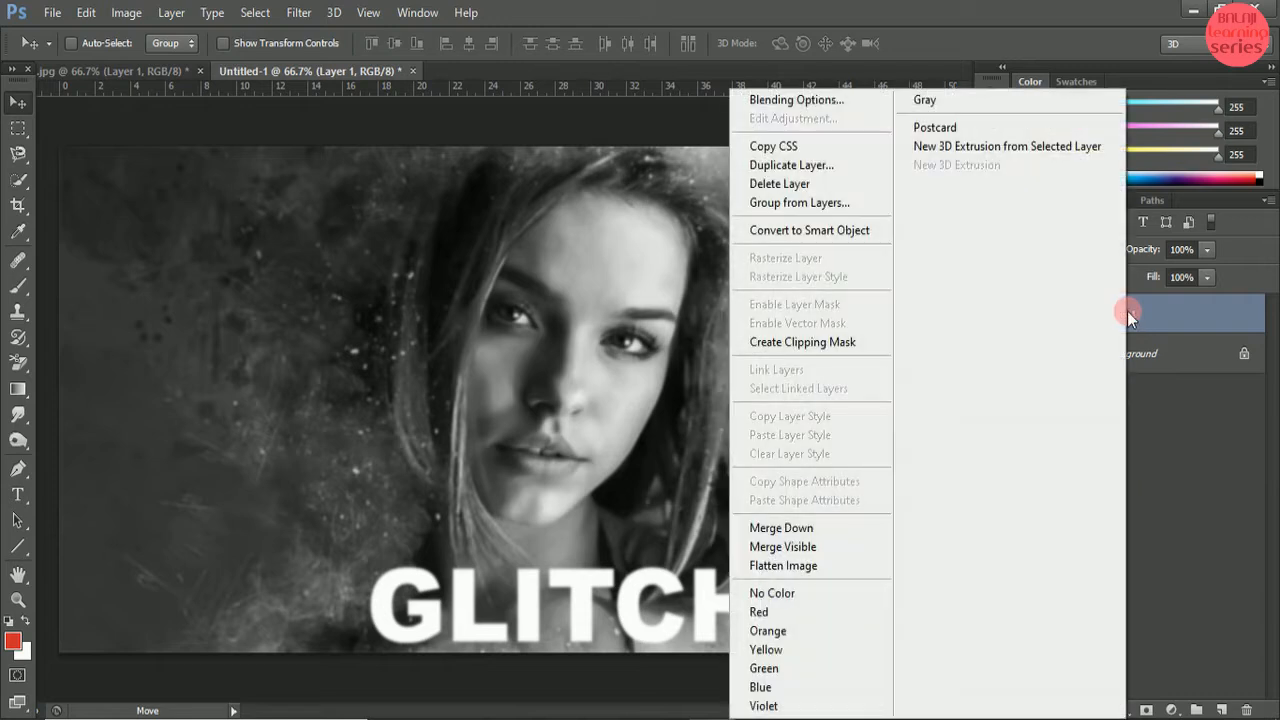
left_click(801, 566)
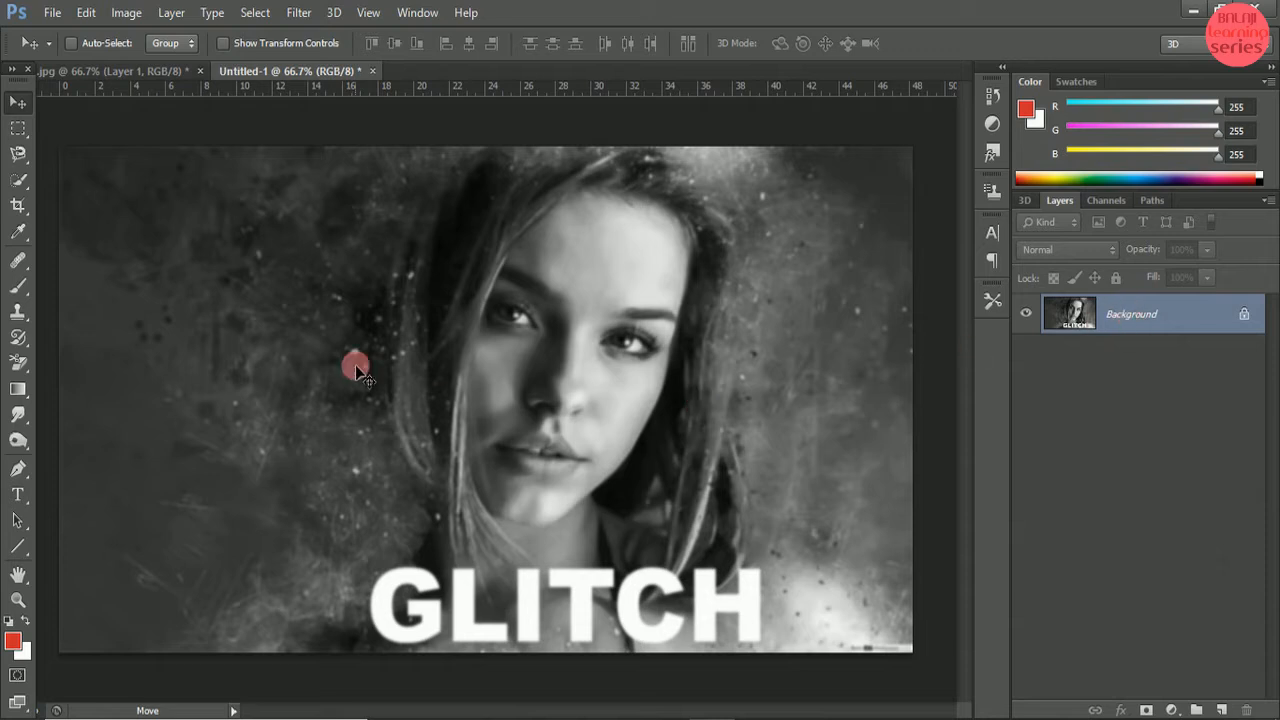
- Save the flattened document to the Desktop as a Photoshop file named Displacement
left_click(52, 12)
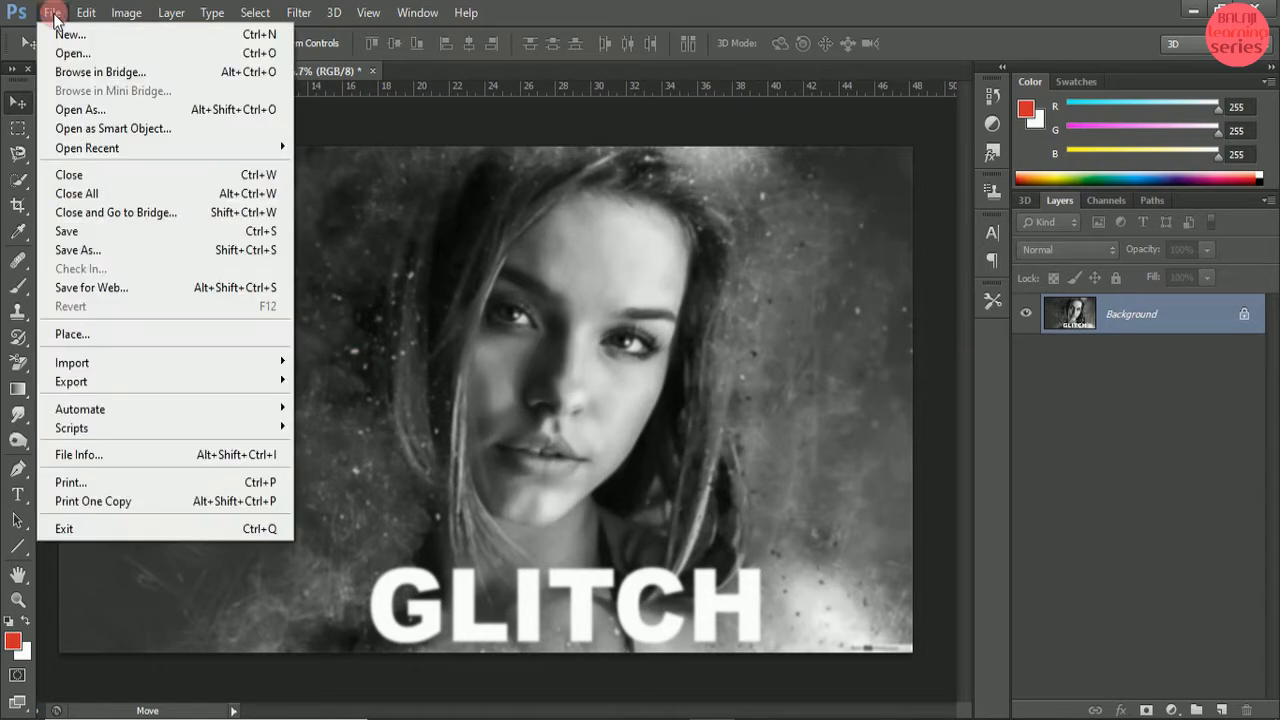
left_click(83, 250)
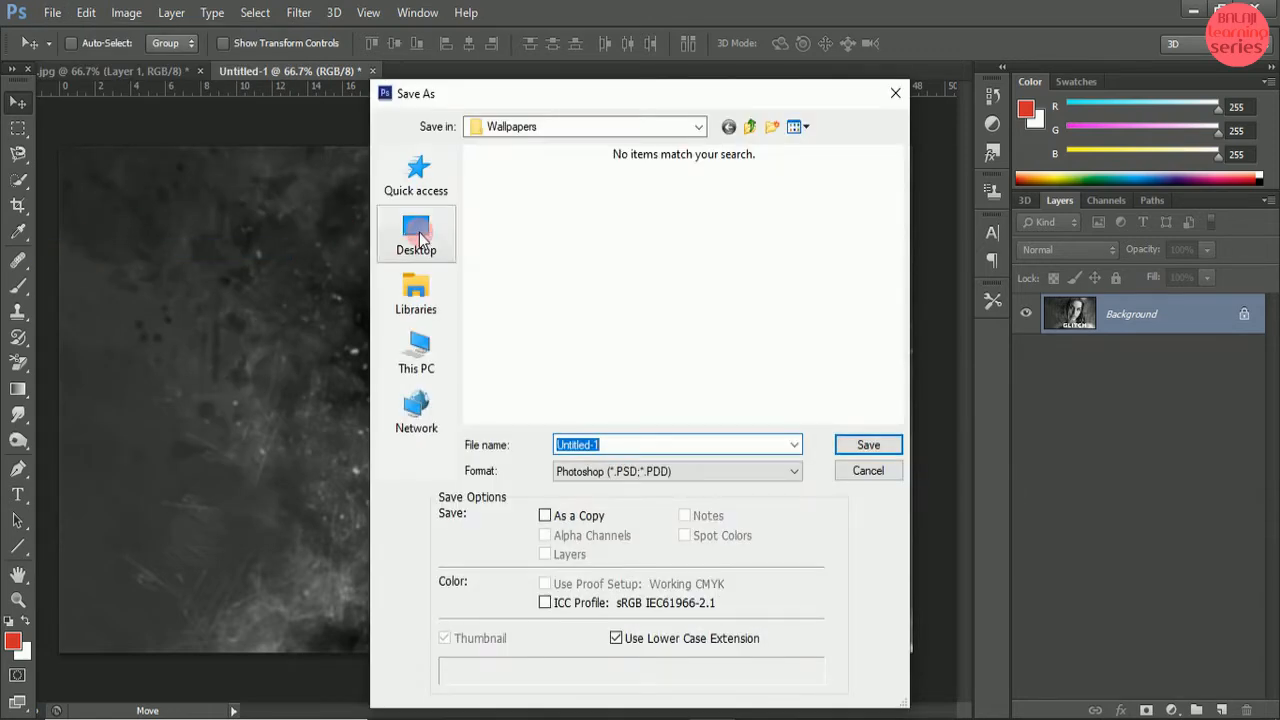
left_click(420, 238)
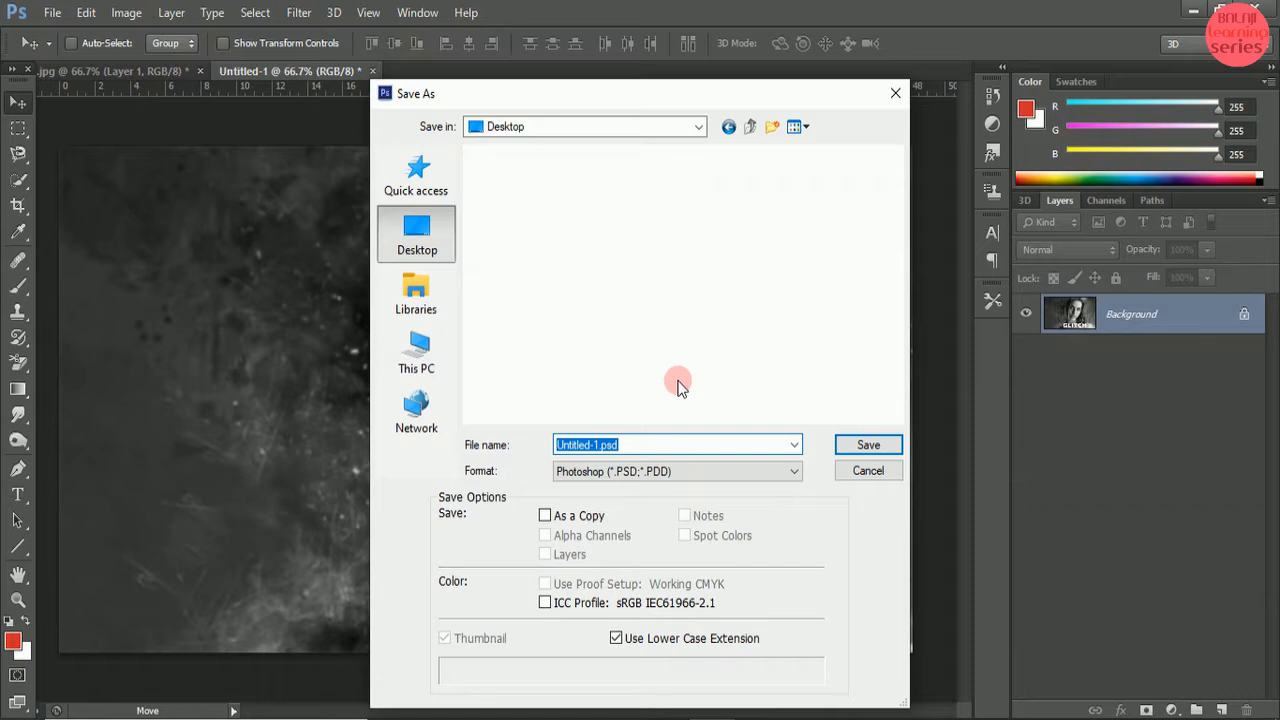
type("Dis")
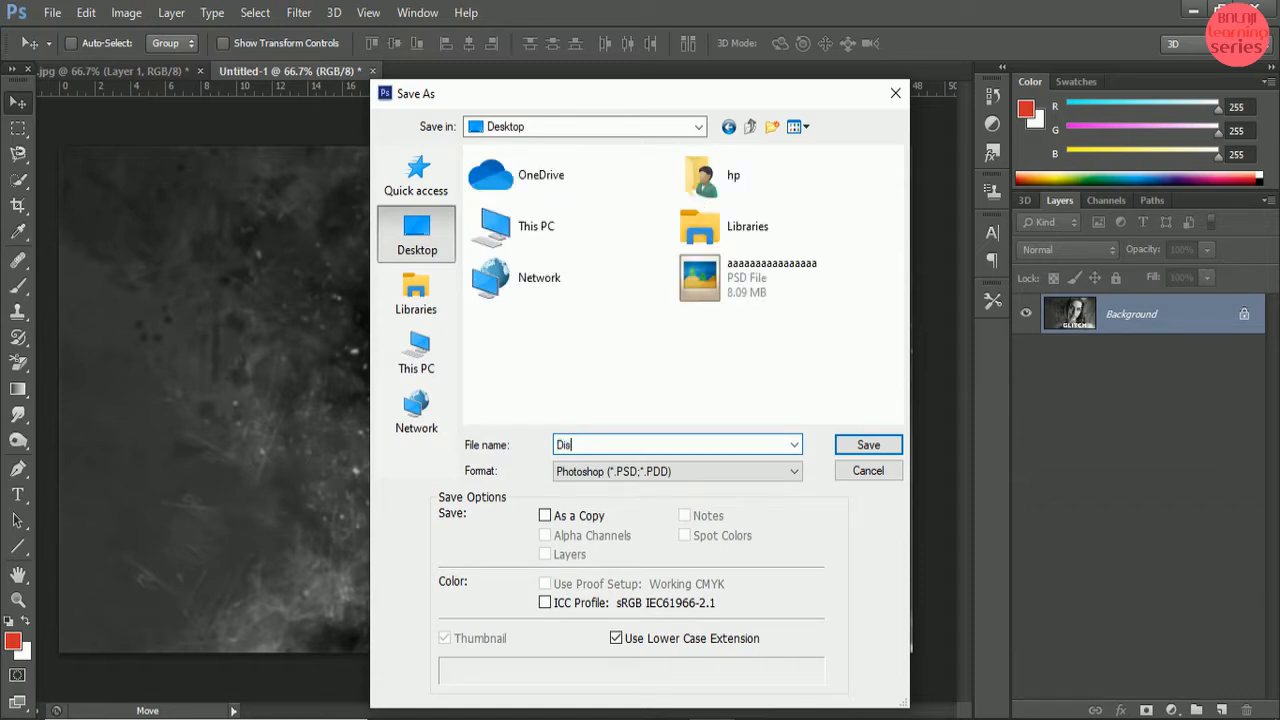
type("placement")
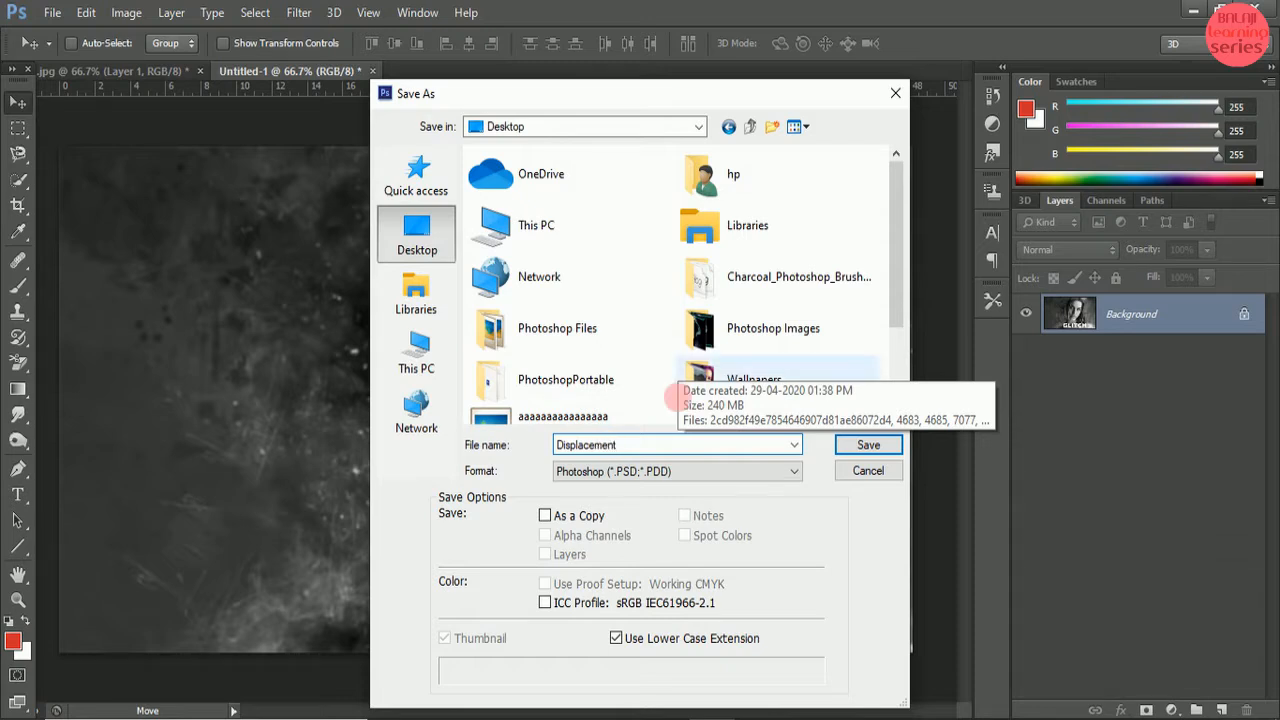
left_click(870, 445)
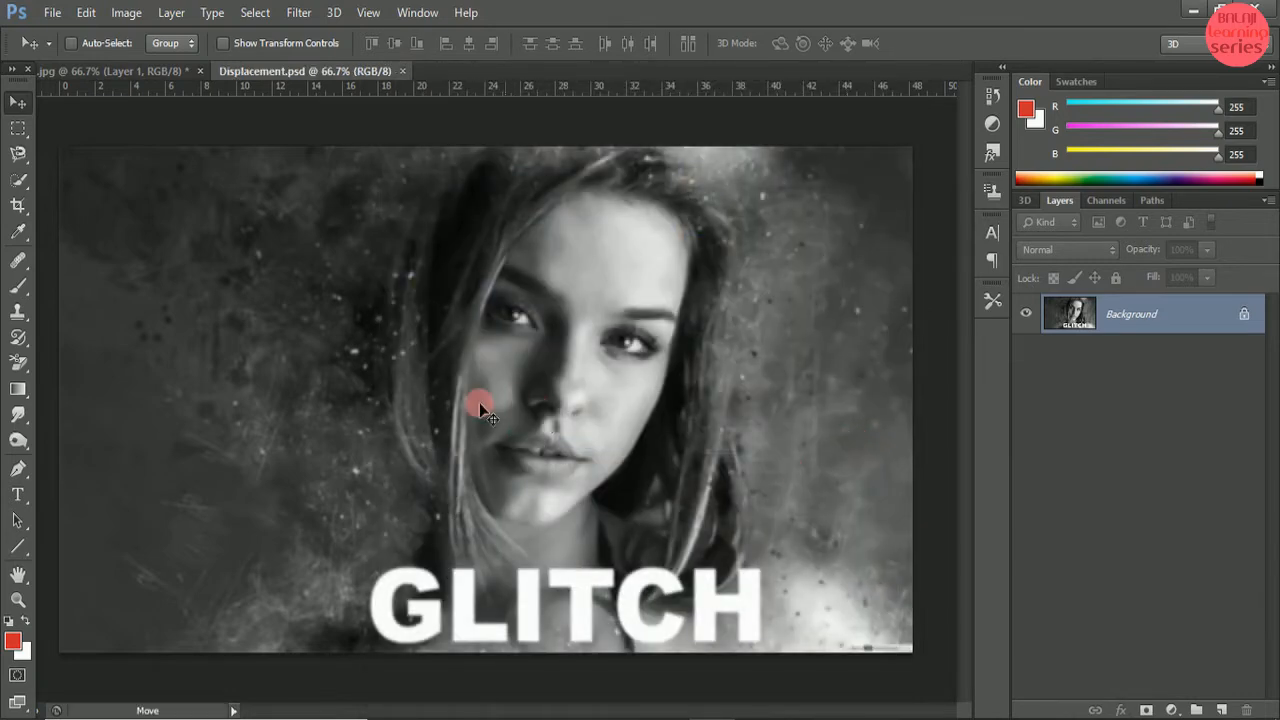
- Return to the portrait document, clear the selection and delete the blurred grayscale layer
left_click(156, 67)
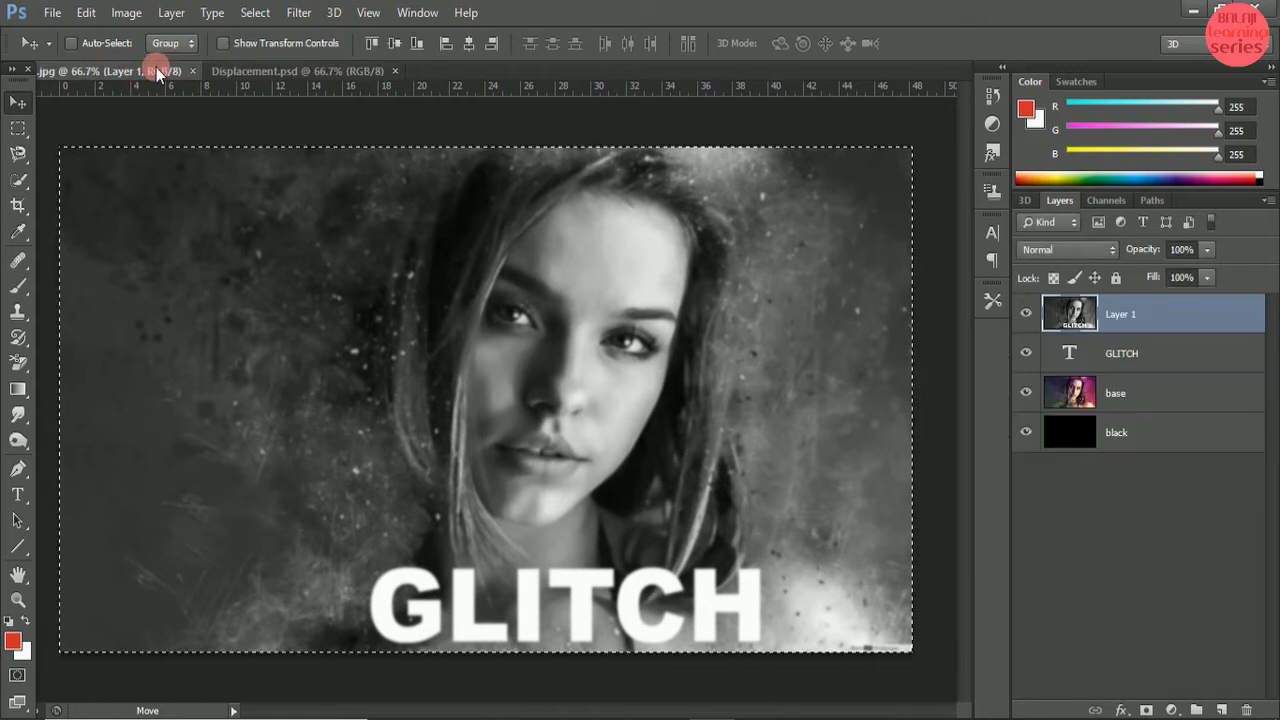
key("ctrl+d")
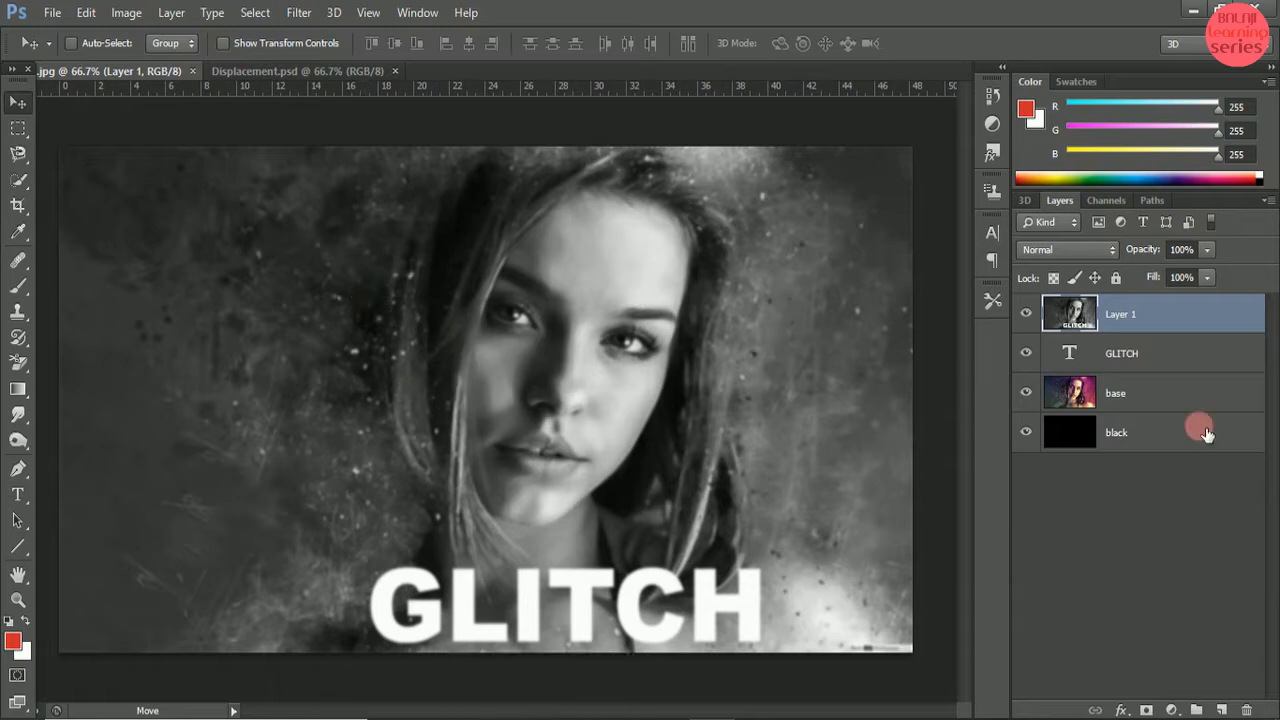
left_click_drag(1168, 320, 1248, 710)
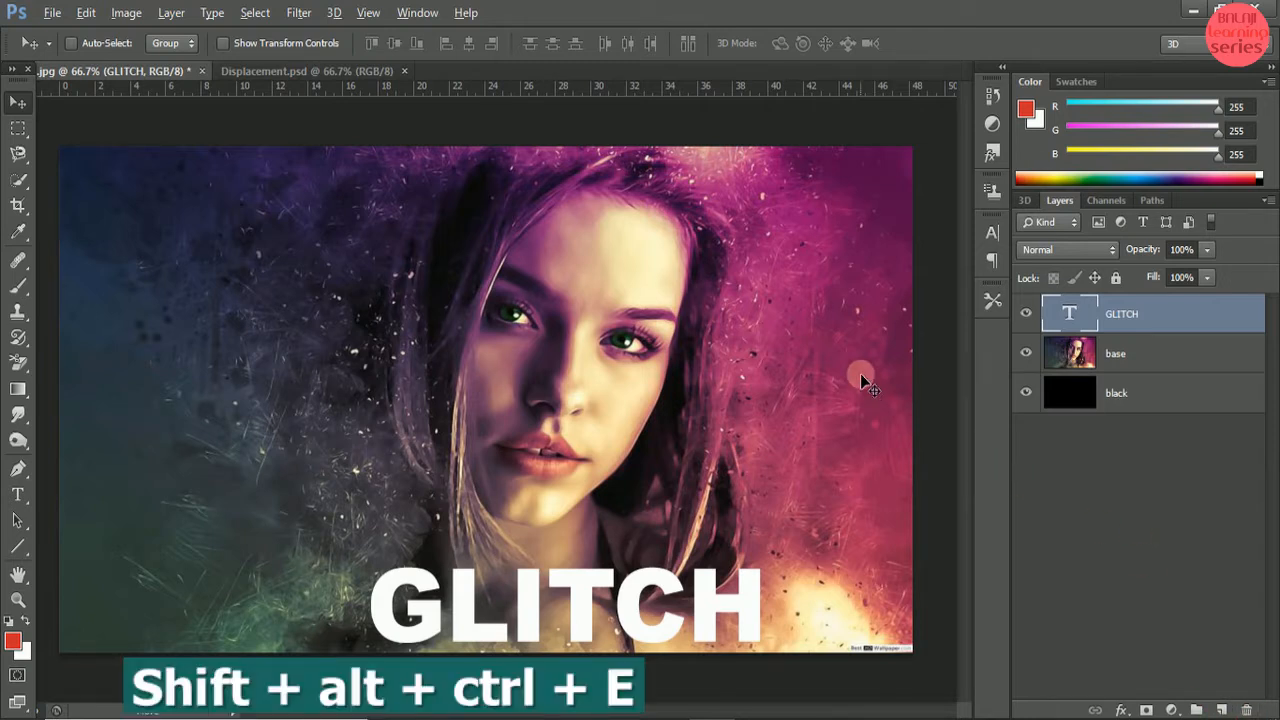
- Stamp all visible layers into a new layer on top and name it merged
key("shift+alt+ctrl+e")
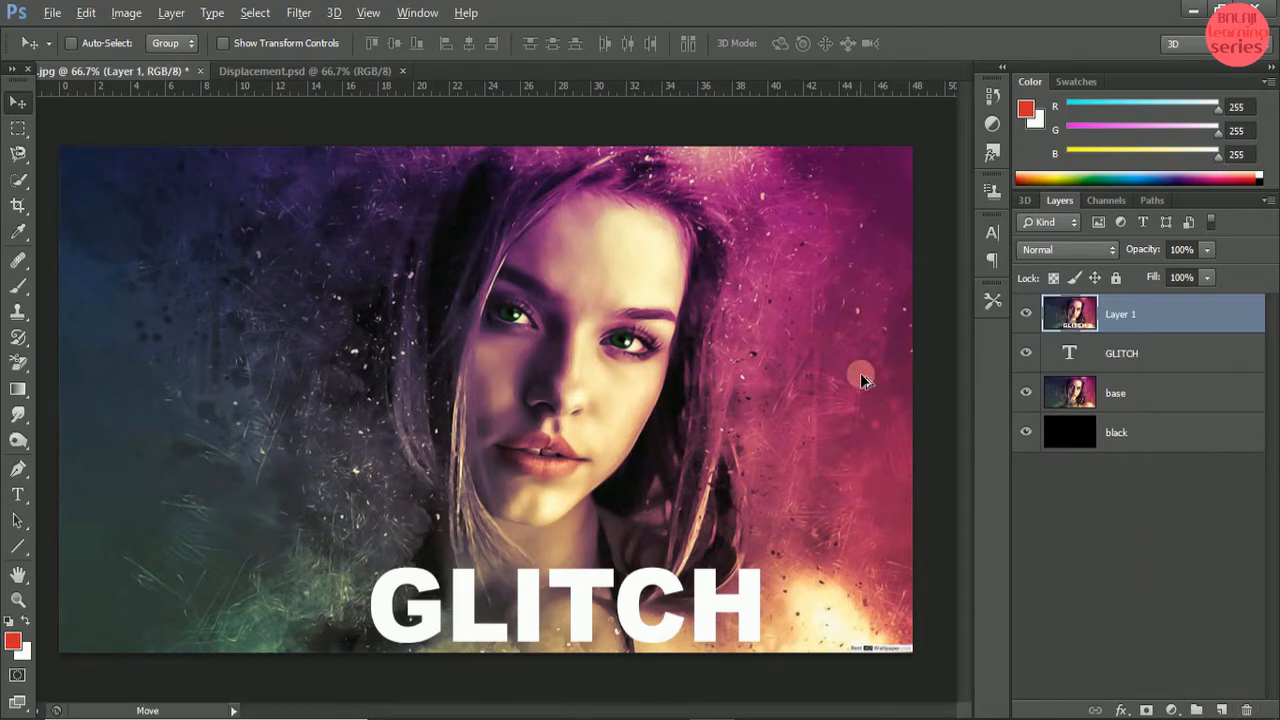
double_click(1120, 315)
type("marged")
left_click(1227, 320)
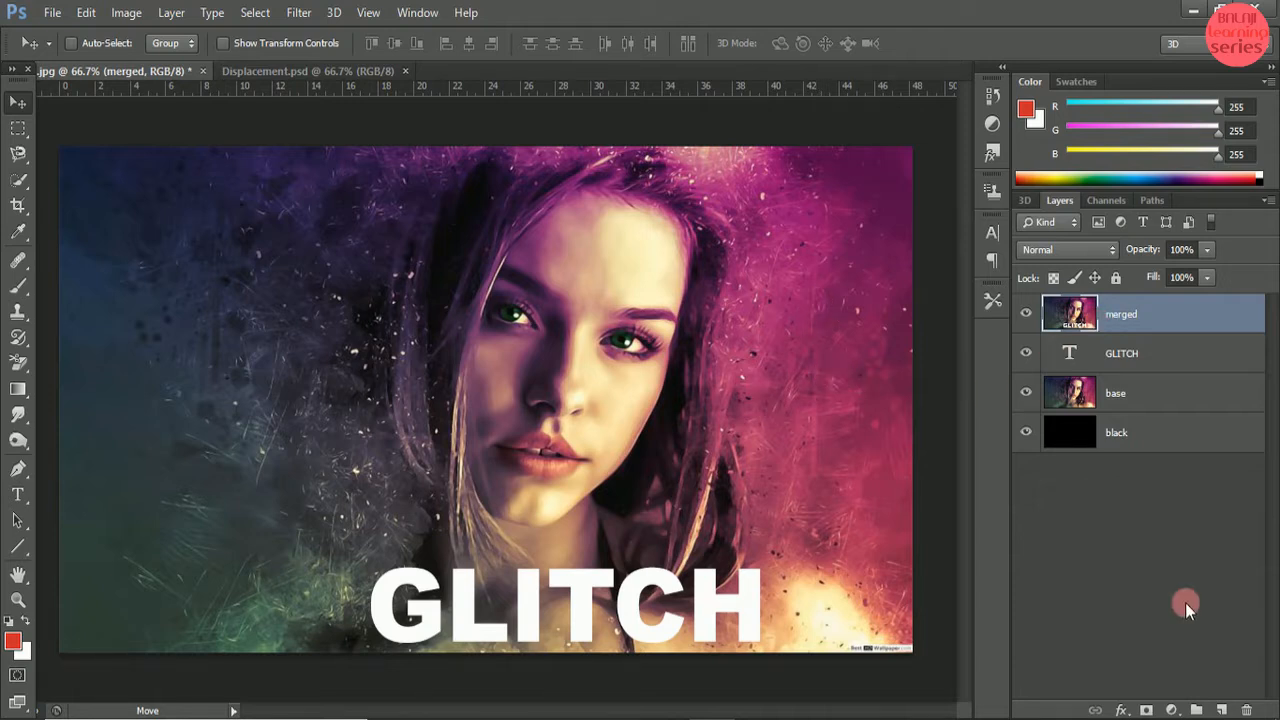
- Add a new empty layer above the merged layer and activate the Brush tool with a Soft Round tip
left_click(1222, 709)
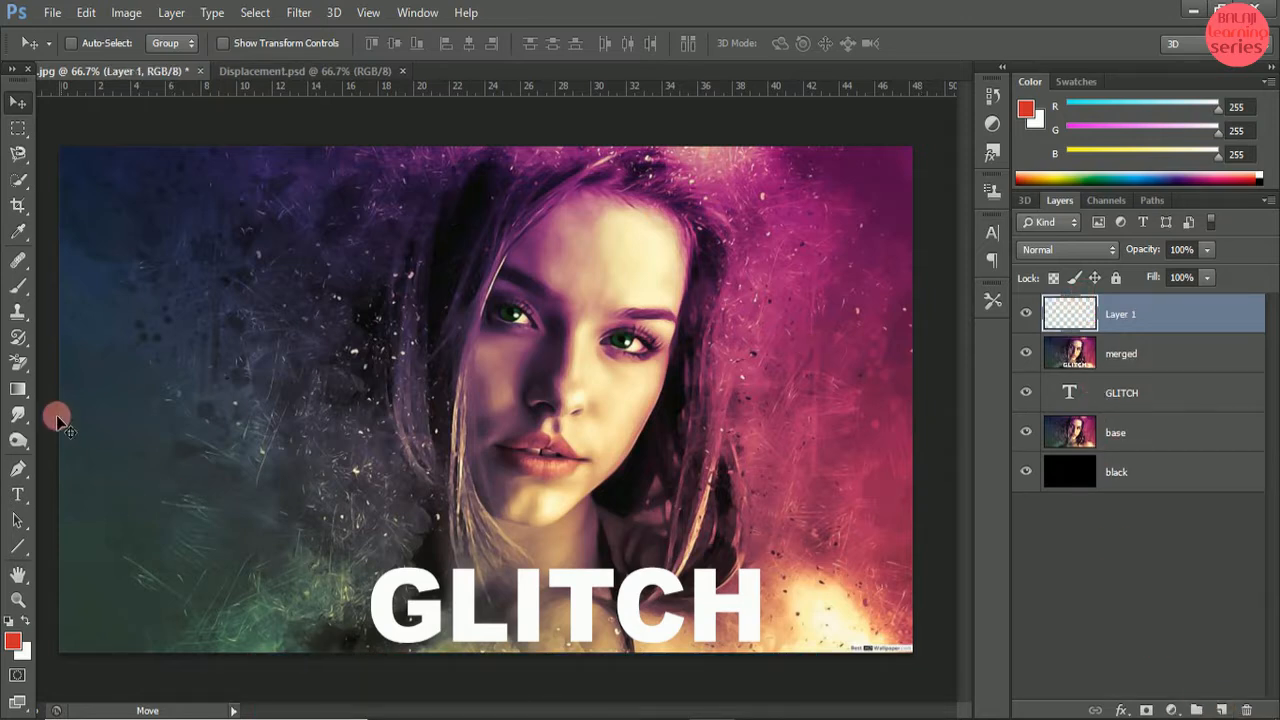
left_click_drag(17, 292, 72, 286)
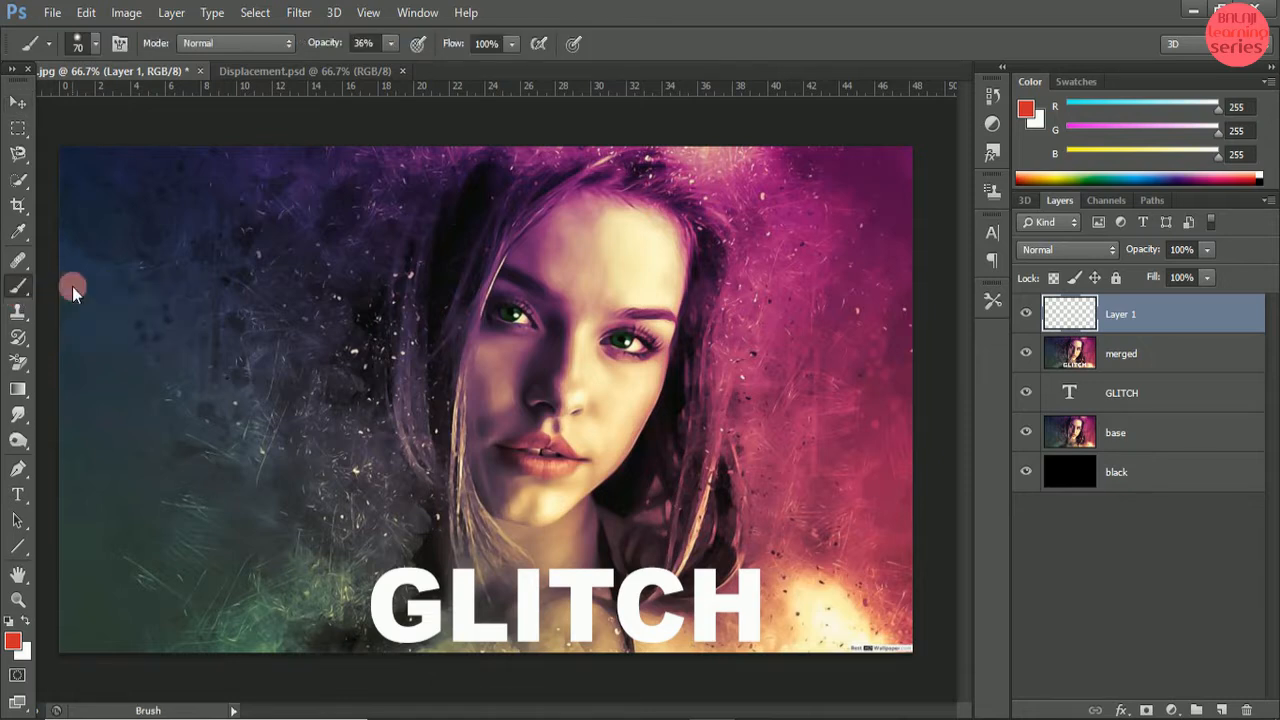
left_click(91, 38)
left_click(62, 198)
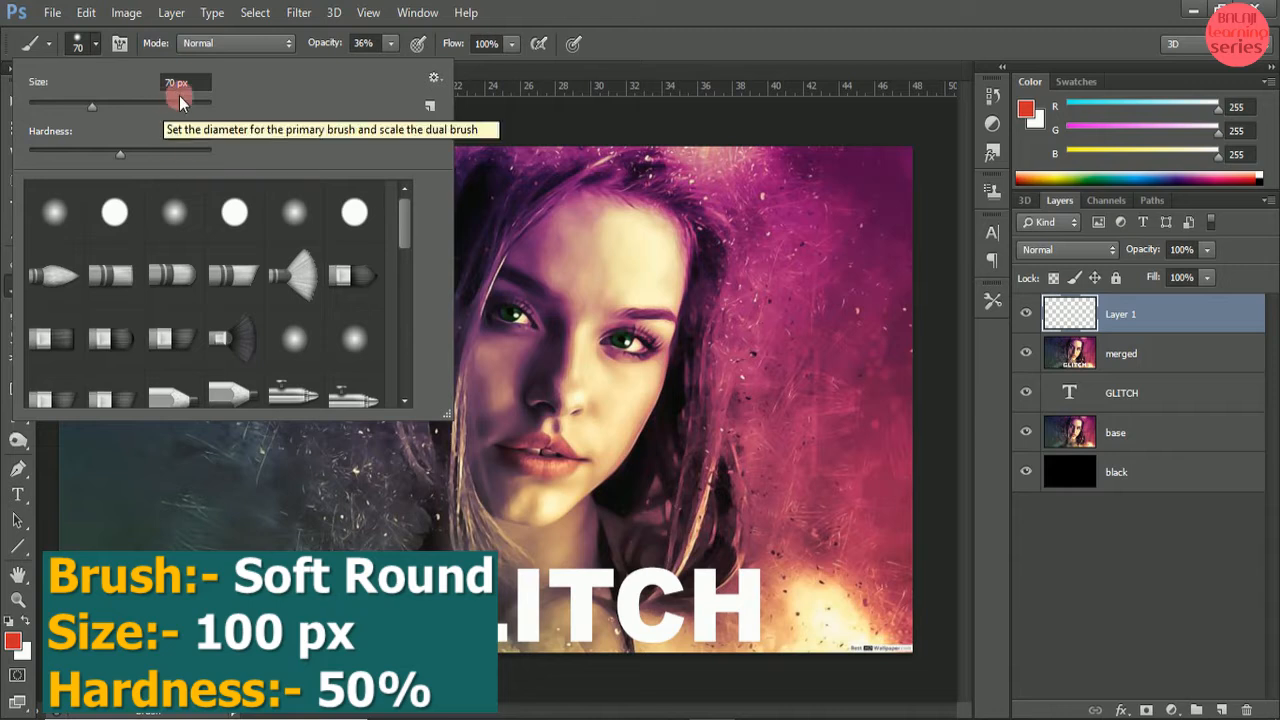
left_click(653, 10)
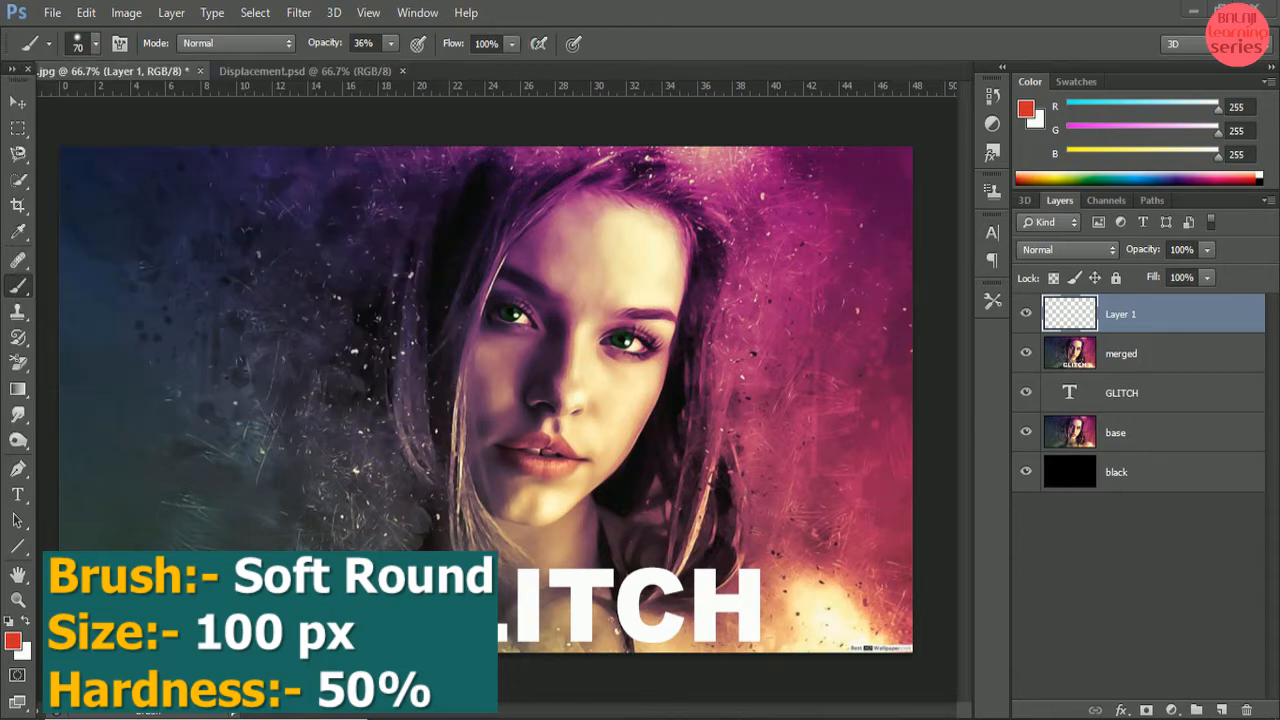
- Set the foreground color to red, hex cf2d2d, for the brush
left_click(14, 645)
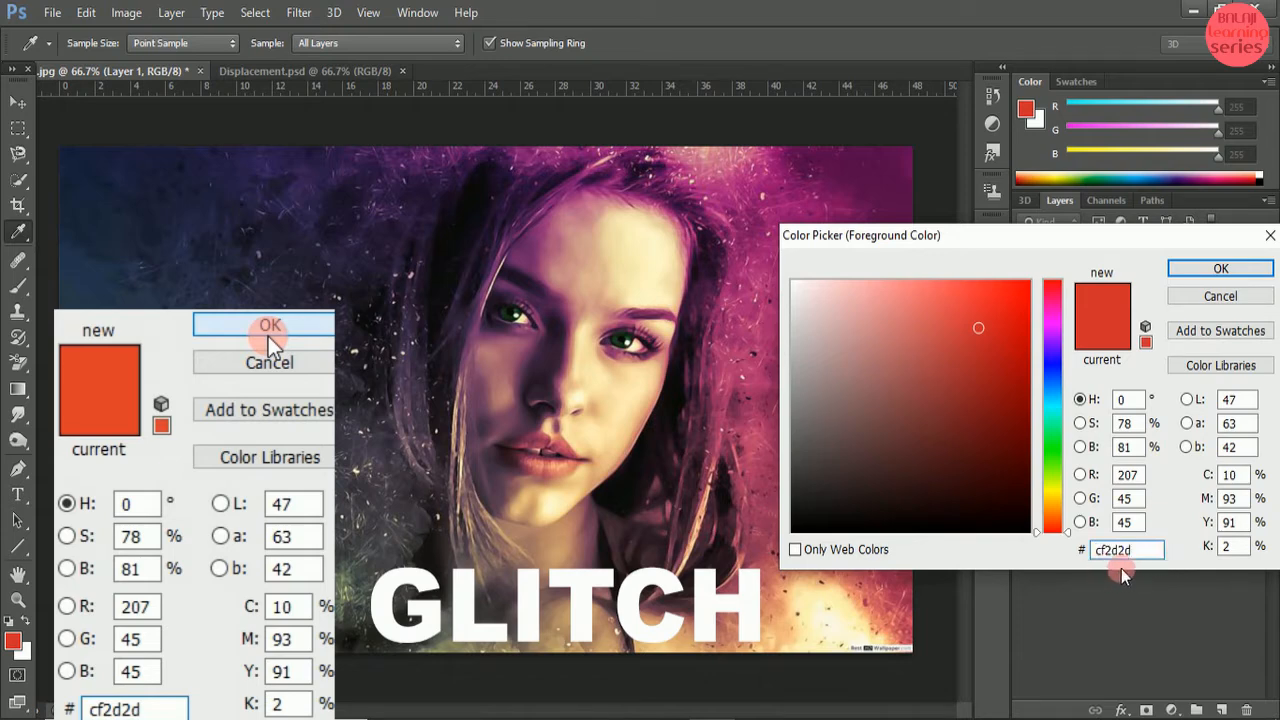
left_click(1220, 268)
key("b")
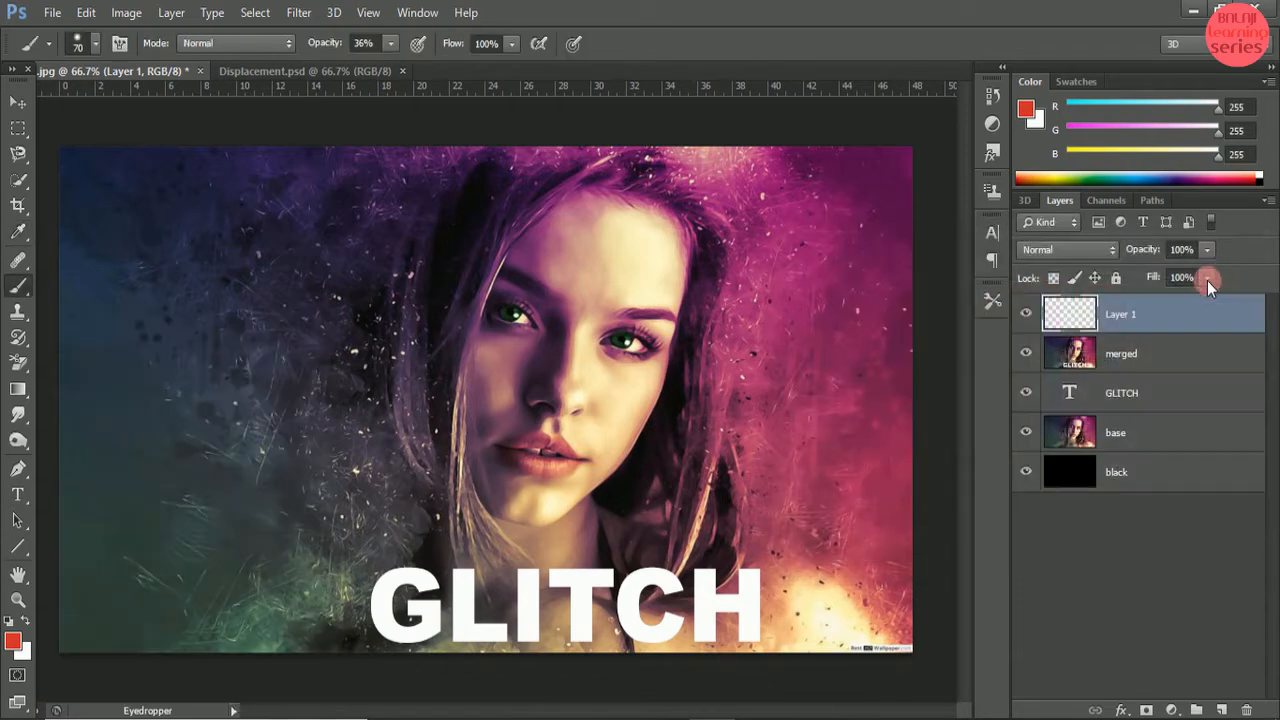
- Set the brush opacity and flow to 100%
left_click(389, 43)
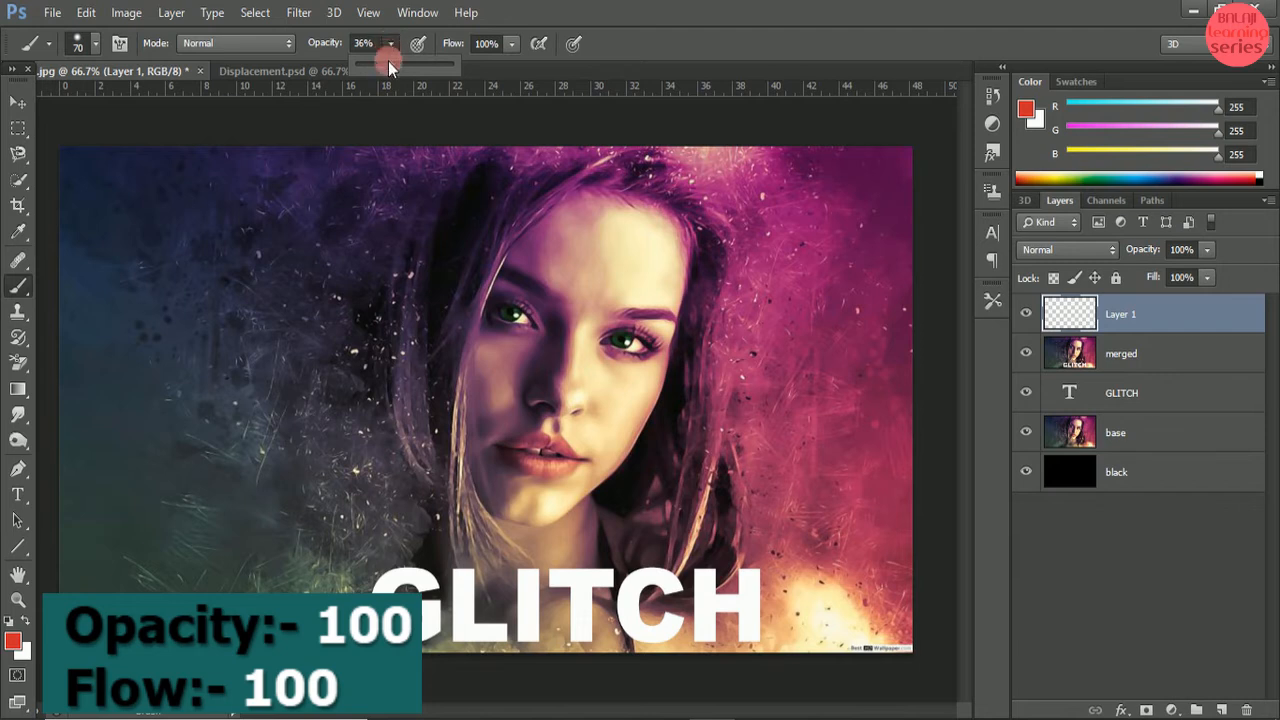
left_click_drag(393, 66, 483, 66)
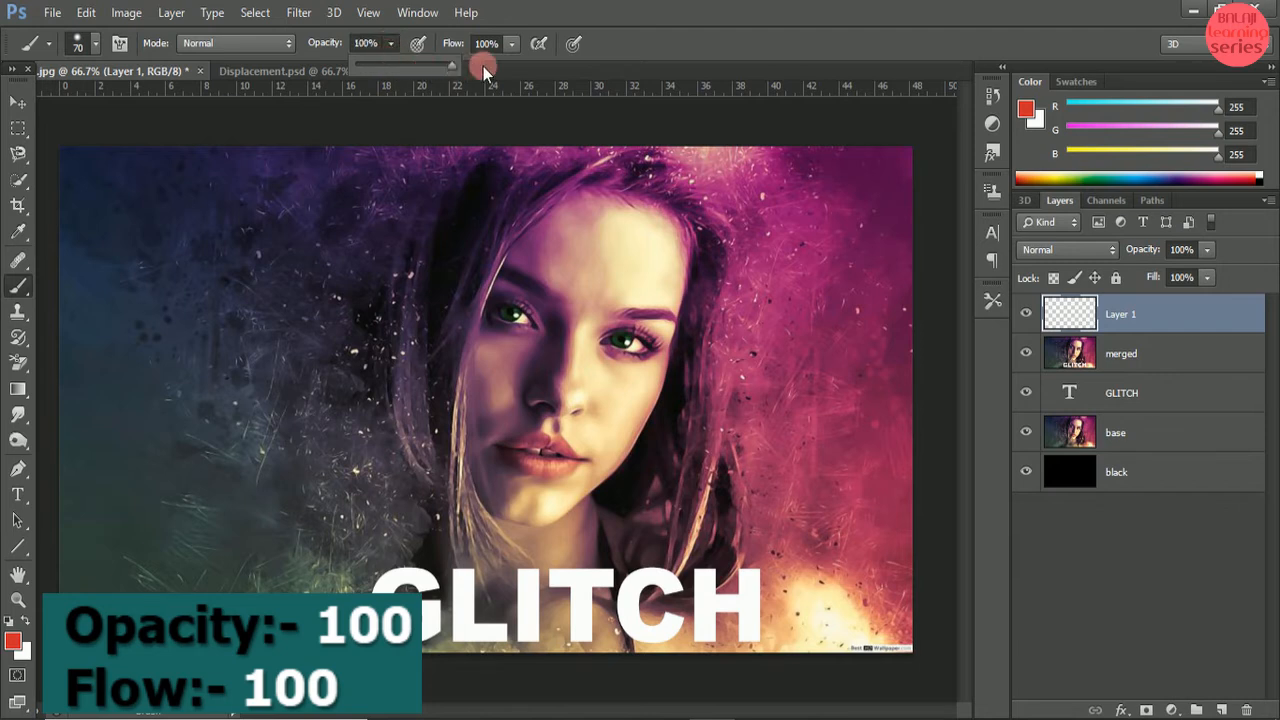
left_click(358, 58)
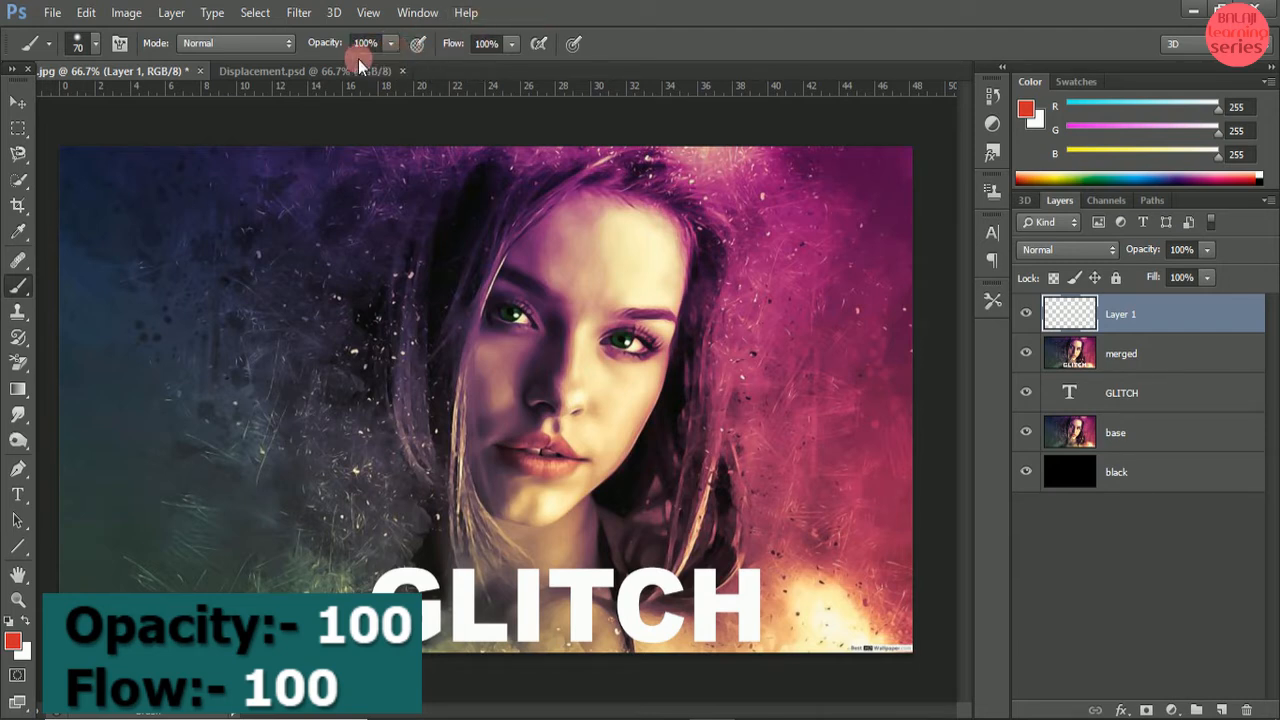
left_click(480, 50)
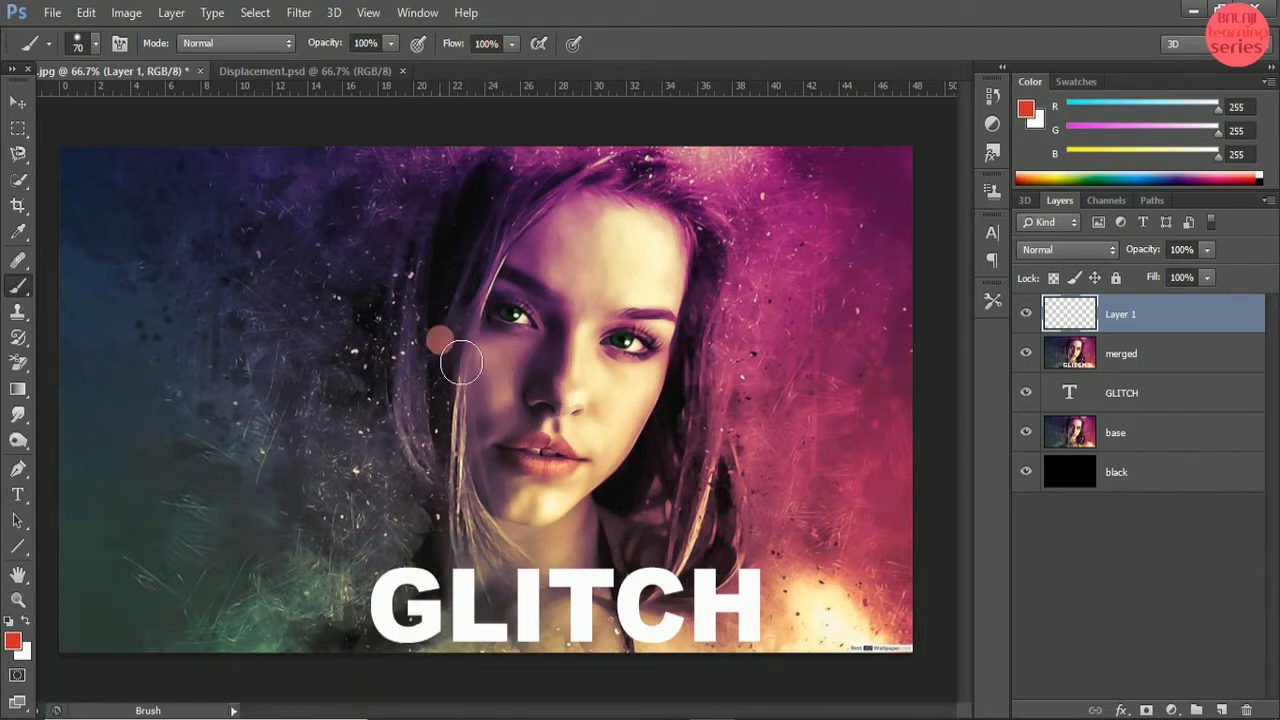
- Enlarge the brush to 100 px and paint solid red over the woman's head, hair and shoulders on the new layer
key("bracketright")
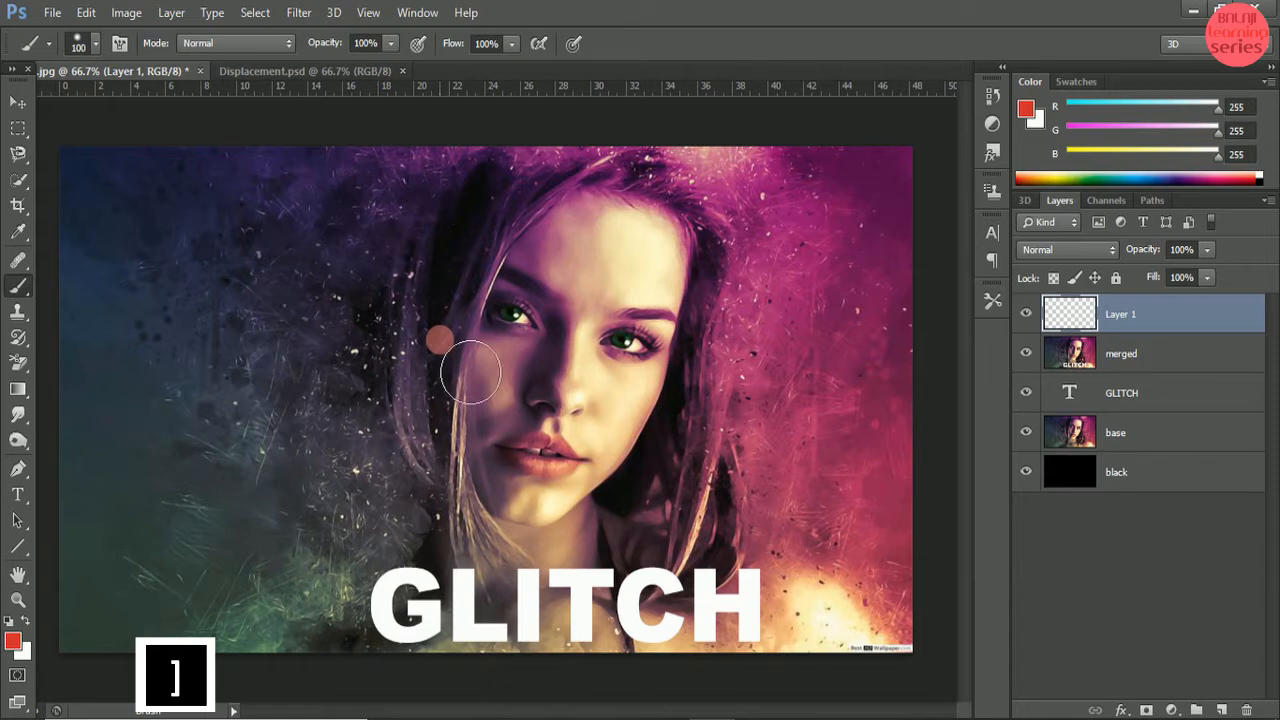
mouse_move(424, 355)
left_mouse_down()
mouse_move(463, 340)
mouse_move(520, 220)
mouse_move(579, 190)
mouse_move(676, 188)
mouse_move(715, 221)
mouse_move(739, 272)
mouse_move(760, 595)
mouse_move(773, 617)
mouse_move(852, 640)
mouse_move(907, 692)
mouse_move(758, 653)
mouse_move(614, 677)
mouse_move(769, 687)
mouse_move(560, 668)
mouse_move(378, 685)
mouse_move(444, 647)
mouse_move(484, 566)
mouse_move(486, 538)
mouse_move(449, 475)
mouse_move(445, 408)
mouse_move(540, 222)
mouse_move(638, 229)
mouse_move(709, 277)
mouse_move(714, 434)
mouse_move(666, 313)
mouse_move(680, 477)
mouse_move(617, 246)
mouse_move(671, 500)
mouse_move(575, 253)
mouse_move(646, 528)
mouse_move(560, 334)
mouse_move(514, 366)
mouse_move(456, 458)
mouse_move(488, 457)
mouse_move(557, 409)
mouse_move(603, 417)
mouse_move(601, 455)
mouse_move(506, 623)
mouse_move(600, 514)
mouse_move(568, 590)
mouse_move(630, 555)
mouse_move(597, 634)
mouse_move(720, 546)
mouse_move(729, 631)
mouse_move(466, 634)
mouse_move(457, 609)
mouse_move(409, 634)
mouse_move(380, 689)
mouse_move(505, 666)
mouse_move(414, 623)
mouse_move(457, 599)
mouse_move(466, 565)
mouse_move(452, 610)
mouse_move(414, 640)
mouse_move(426, 677)
mouse_move(609, 666)
mouse_move(894, 686)
mouse_move(855, 639)
mouse_move(774, 609)
mouse_move(711, 191)
mouse_move(528, 203)
mouse_move(477, 269)
mouse_move(443, 409)
mouse_move(474, 534)
mouse_move(429, 629)
mouse_move(640, 659)
mouse_move(634, 380)
mouse_move(611, 506)
mouse_move(651, 586)
mouse_move(788, 676)
mouse_move(629, 646)
mouse_move(663, 634)
mouse_move(626, 497)
left_mouse_up()
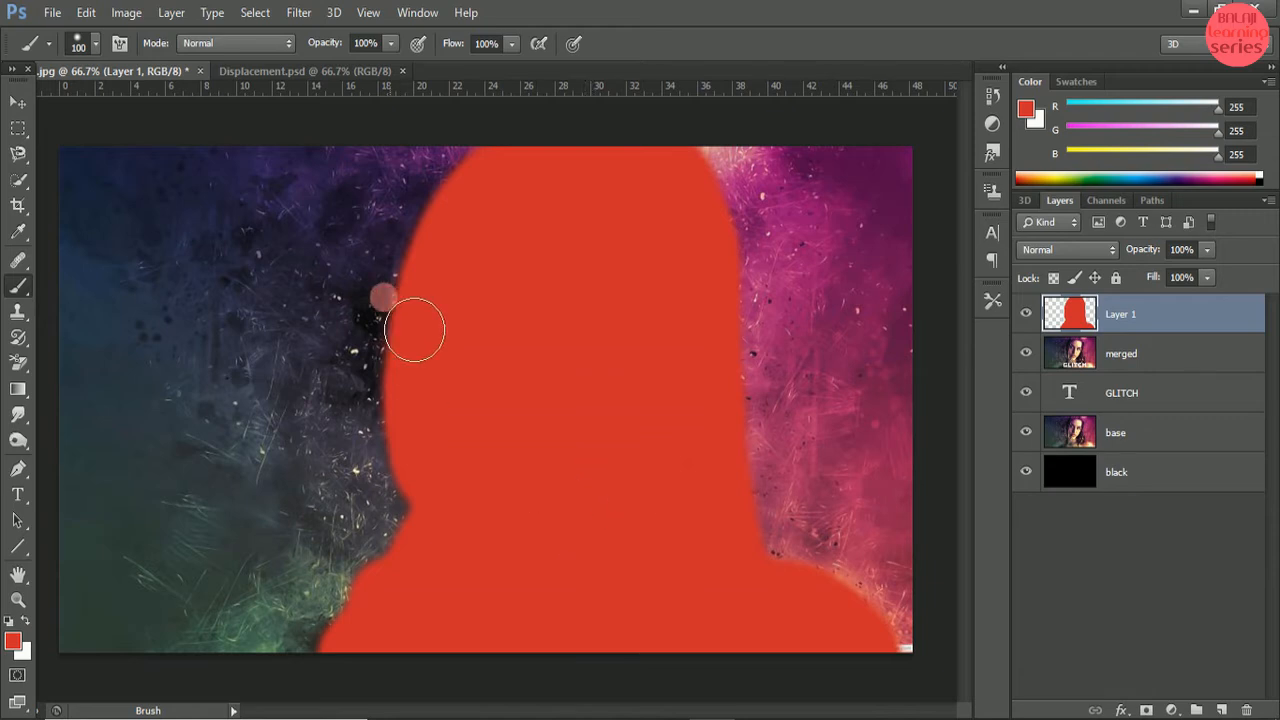
left_click(19, 104)
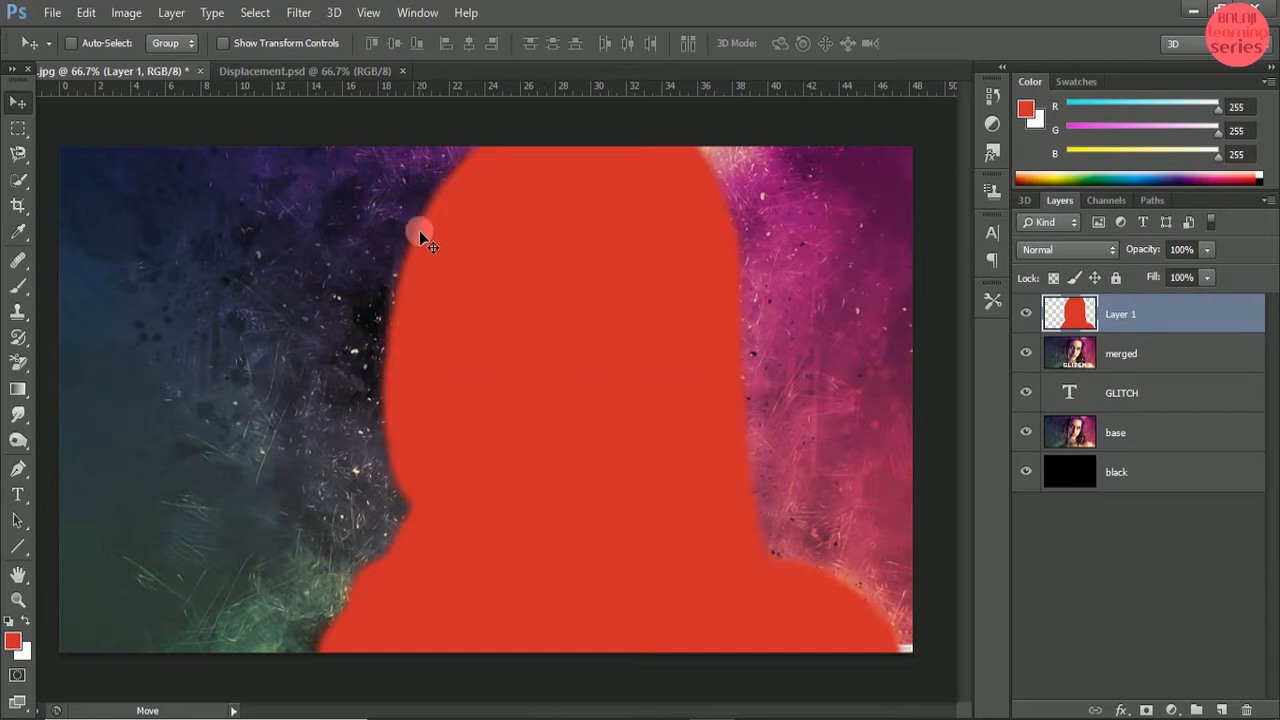
- Apply the Halftone Pattern sketch filter to the red painted layer with size 1, contrast 15 and pattern type Line
left_click(301, 13)
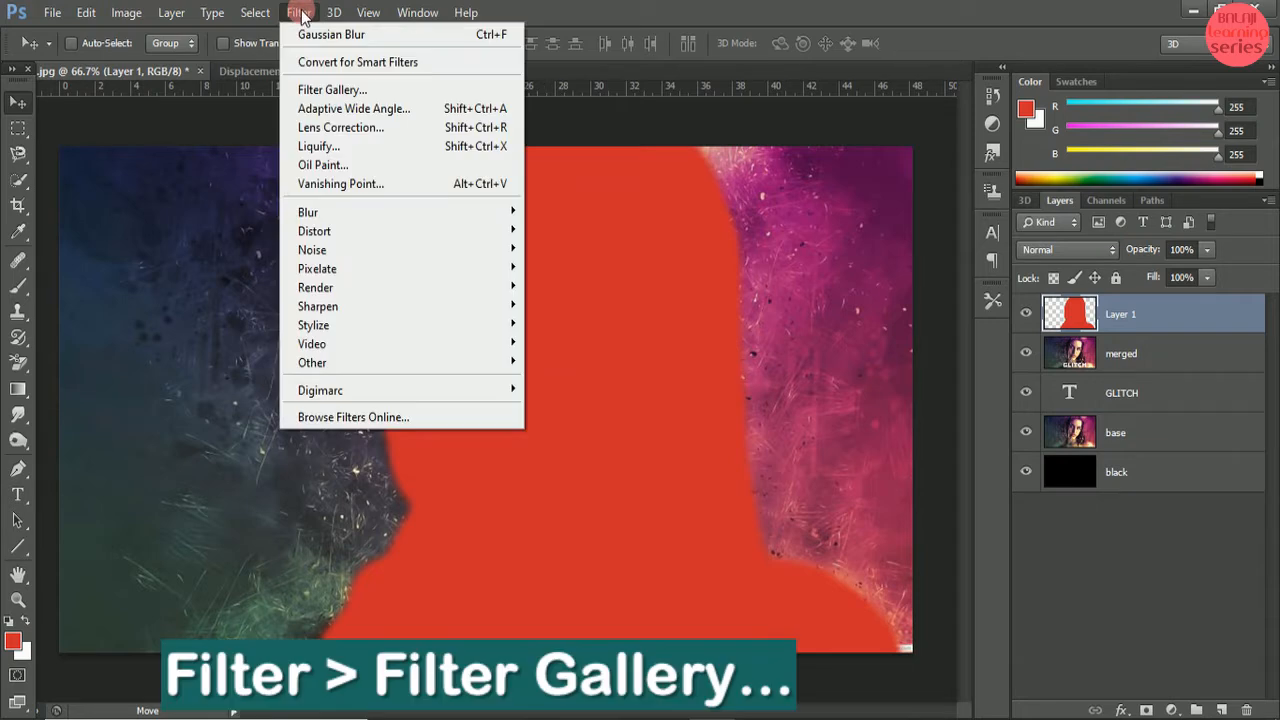
left_click(388, 91)
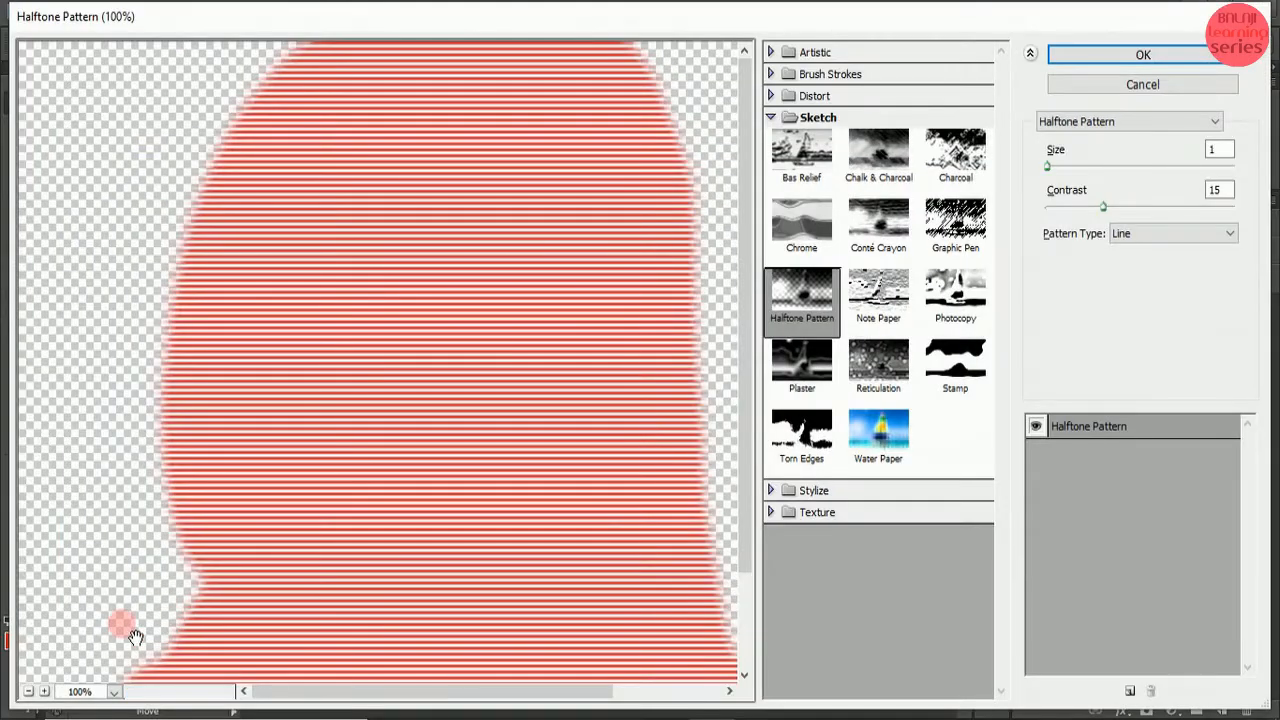
left_click(29, 691)
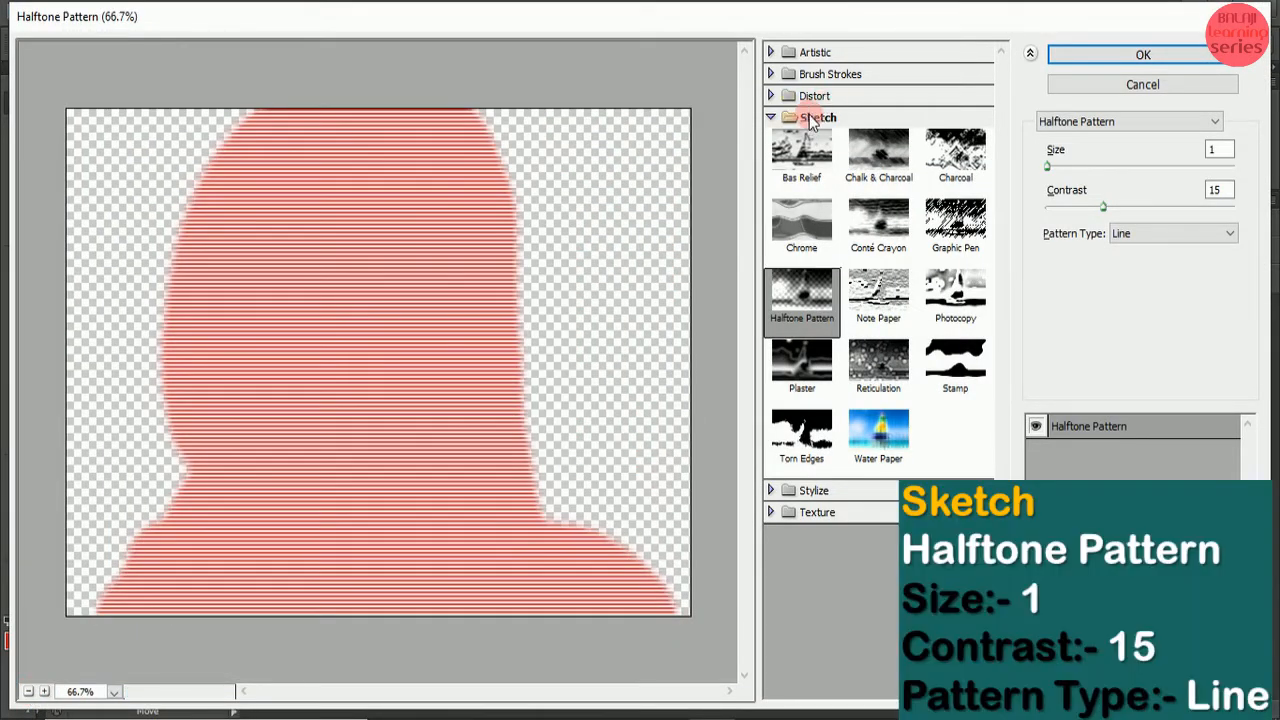
left_click(788, 314)
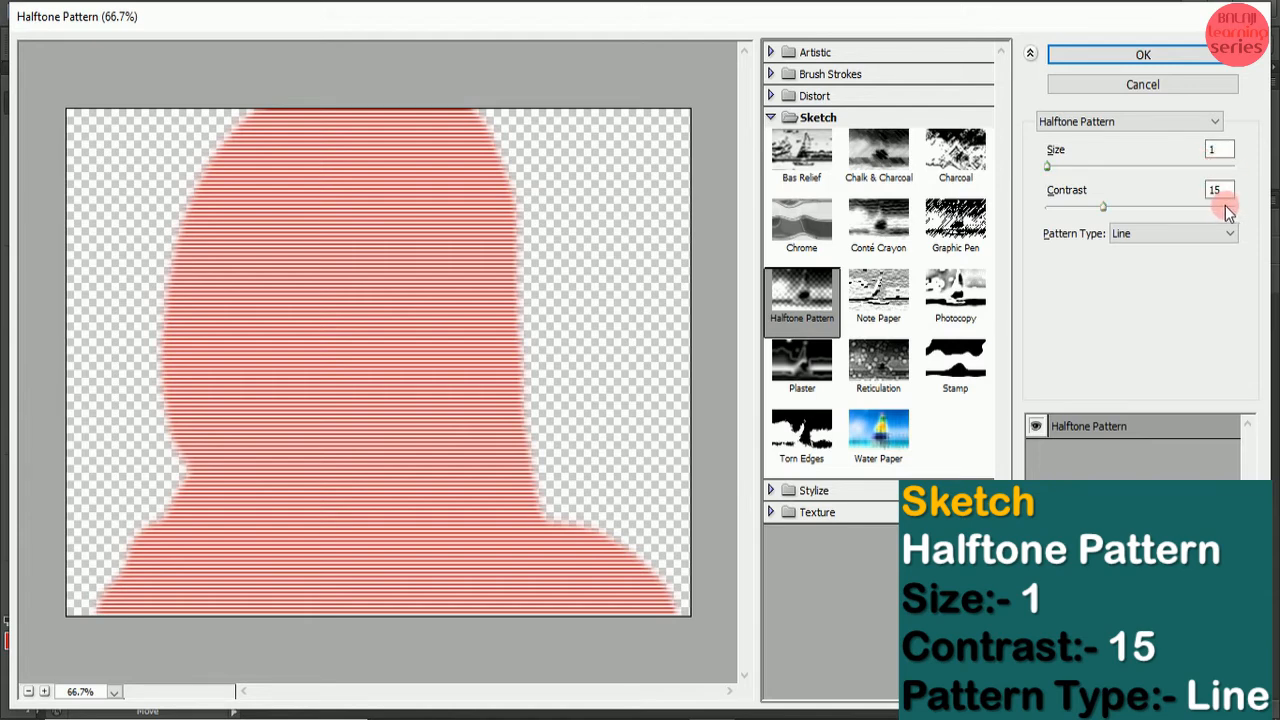
left_click(1230, 233)
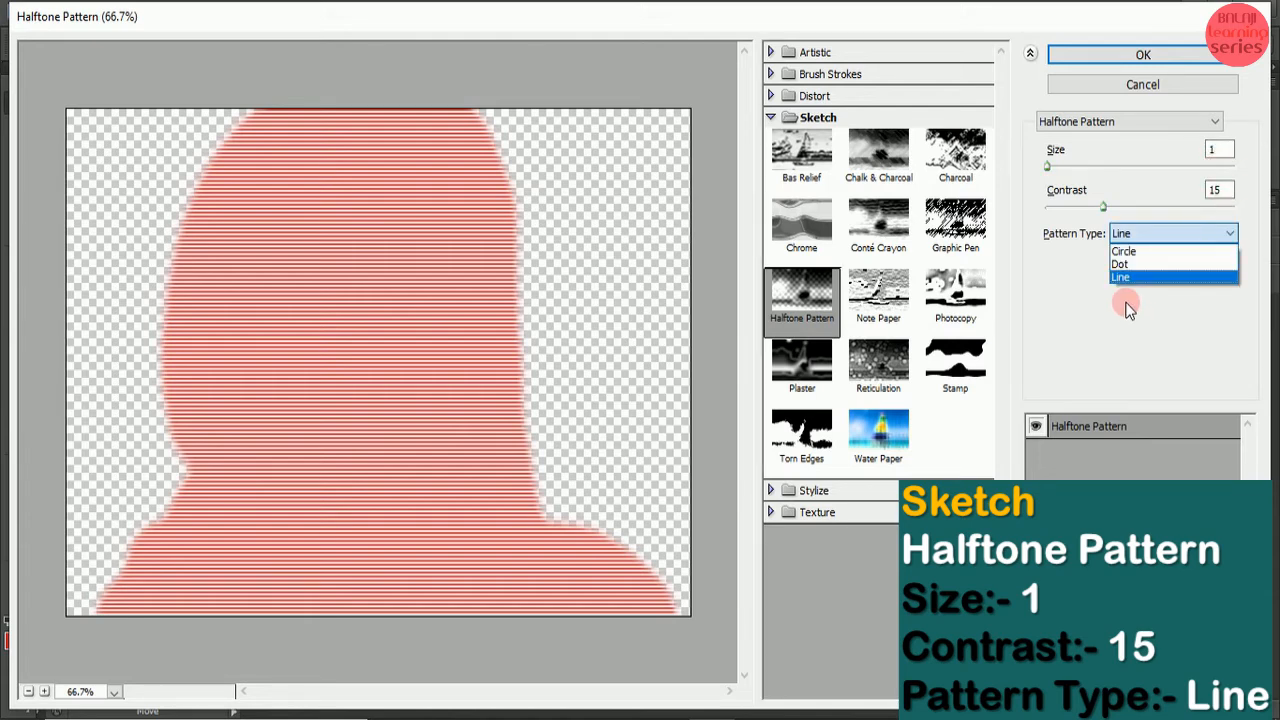
left_click(1129, 277)
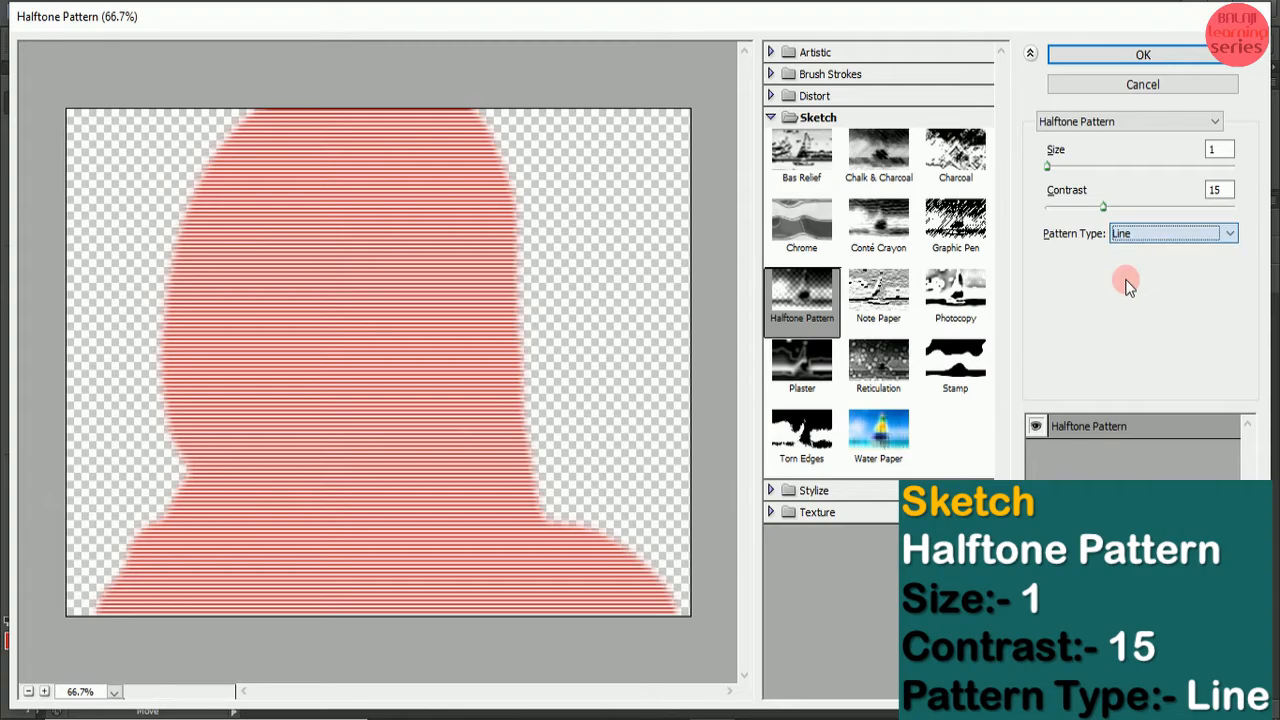
left_click(1143, 55)
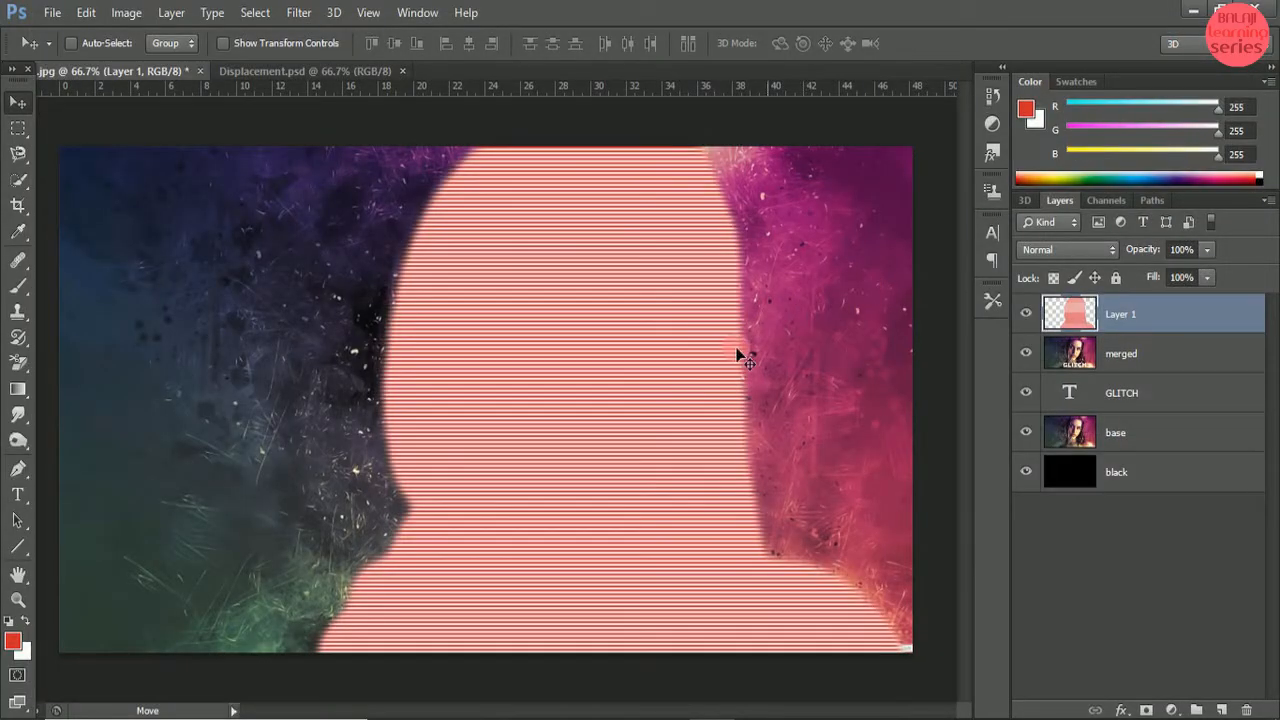
- Hide the merged, GLITCH, base and black layers so only Layer 1 stays visible
left_click(1027, 353)
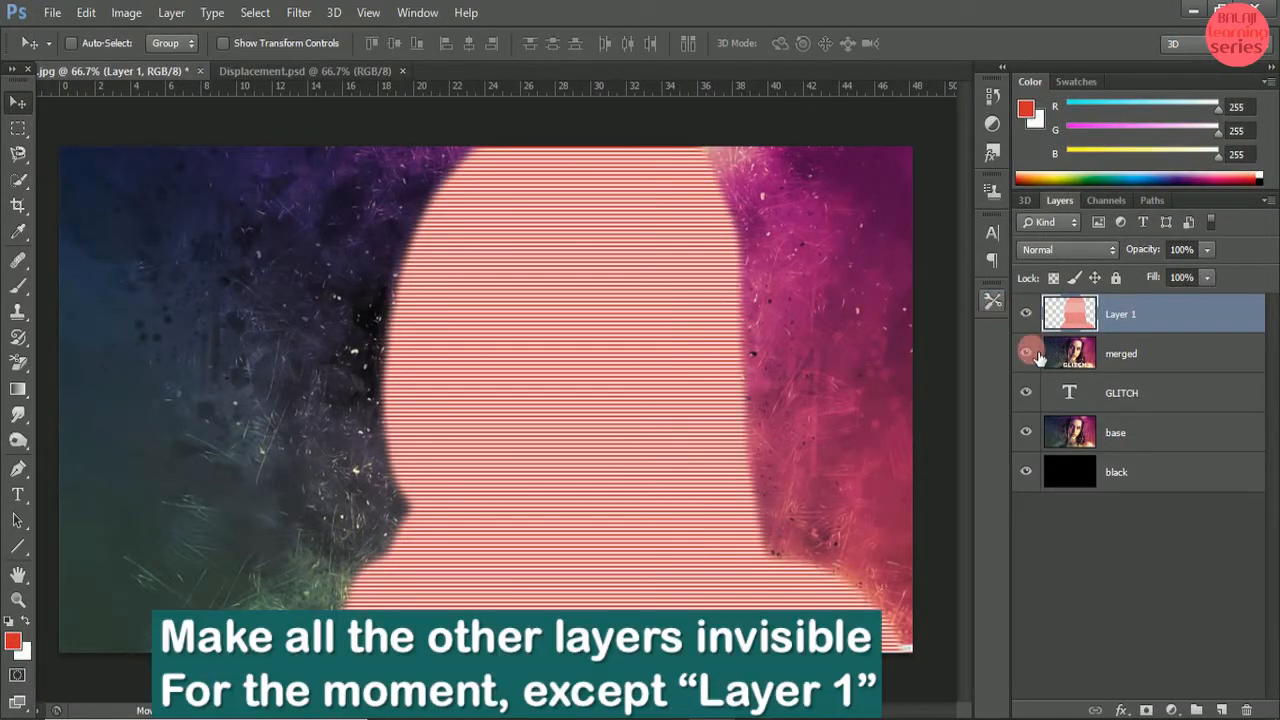
left_click(1027, 392)
left_click(1027, 432)
left_click(1027, 471)
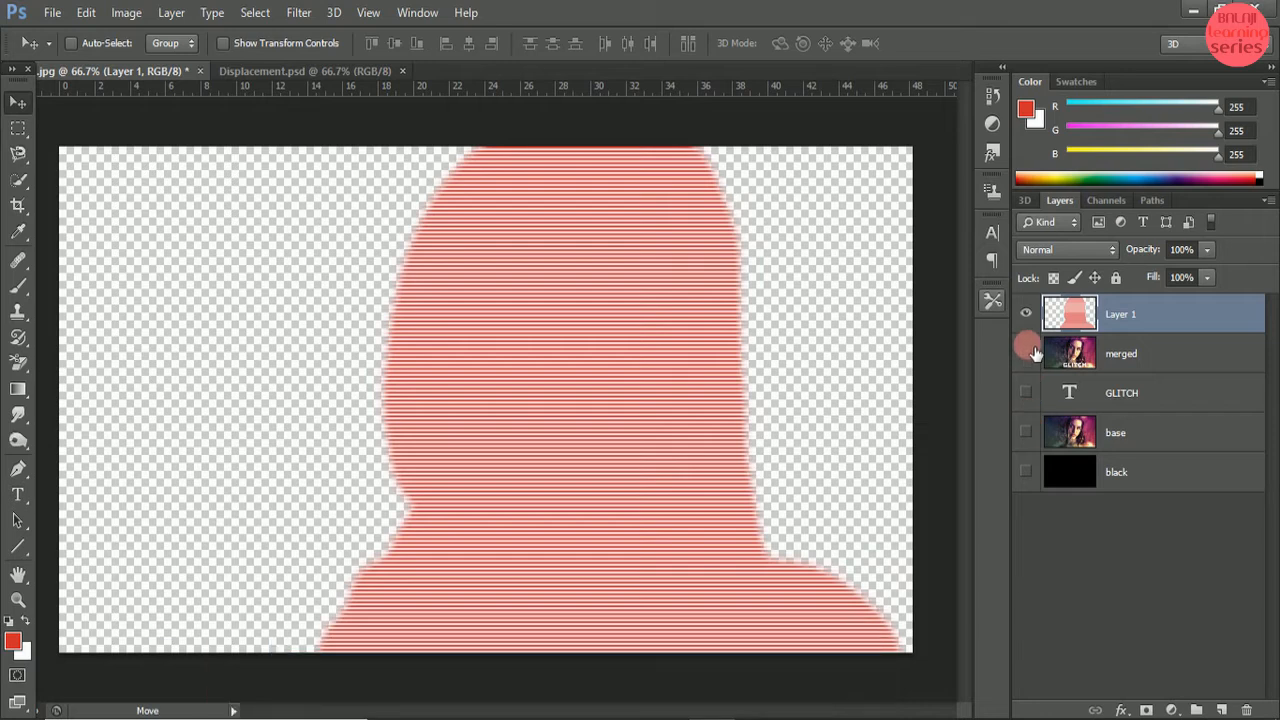
- Load the Blue channel of the red line layer as a selection
left_click(1103, 198)
left_click(1095, 302)
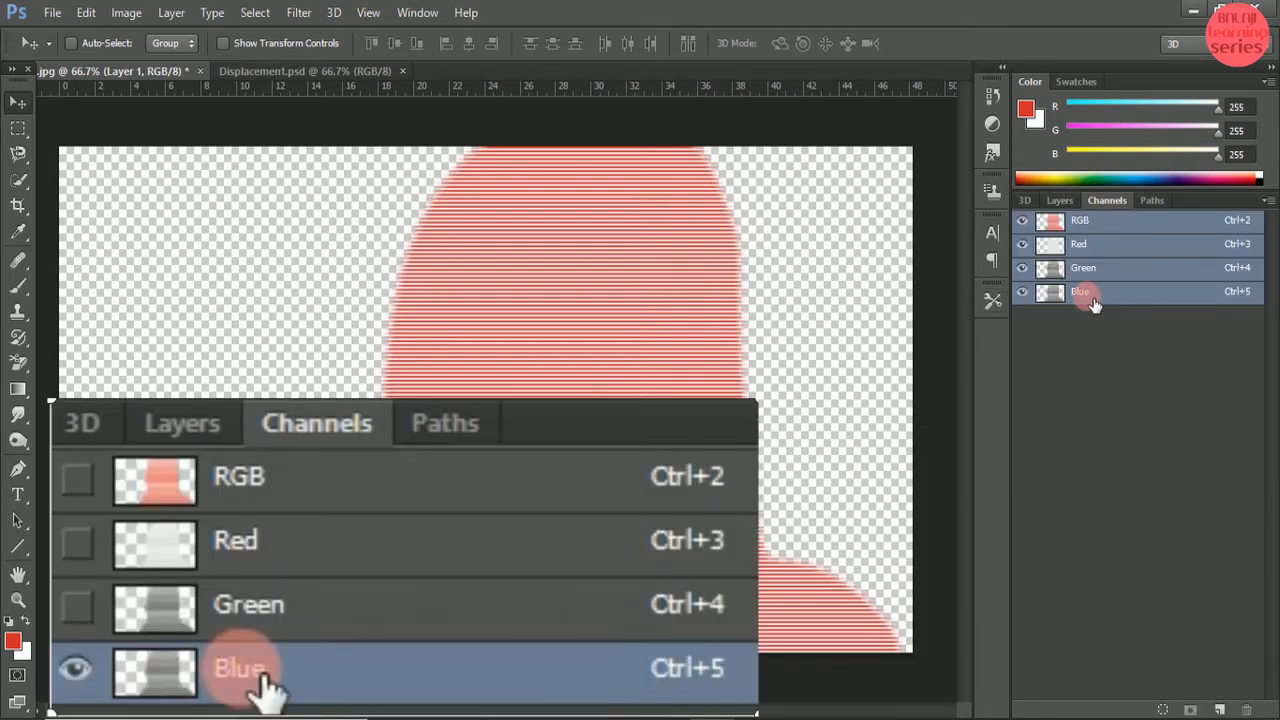
left_click(1160, 707)
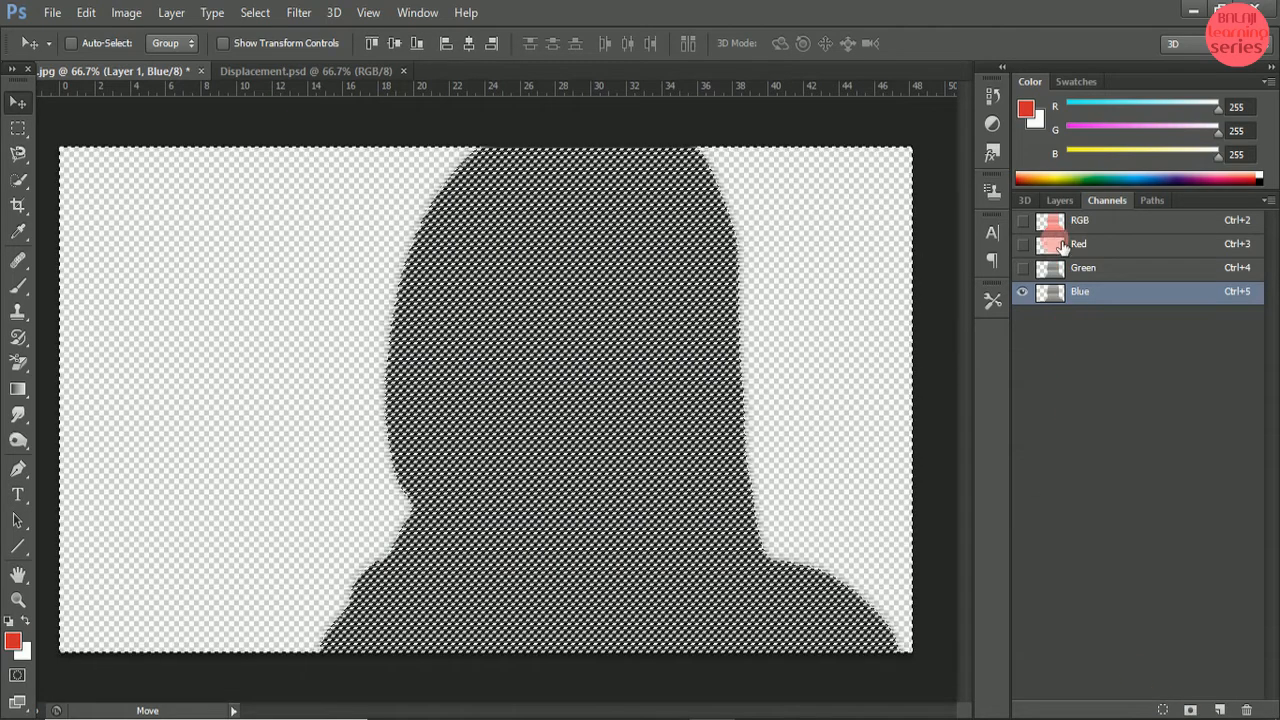
- Make merged the active layer, show it and hide Layer 1, keeping the channel selection
left_click(1058, 200)
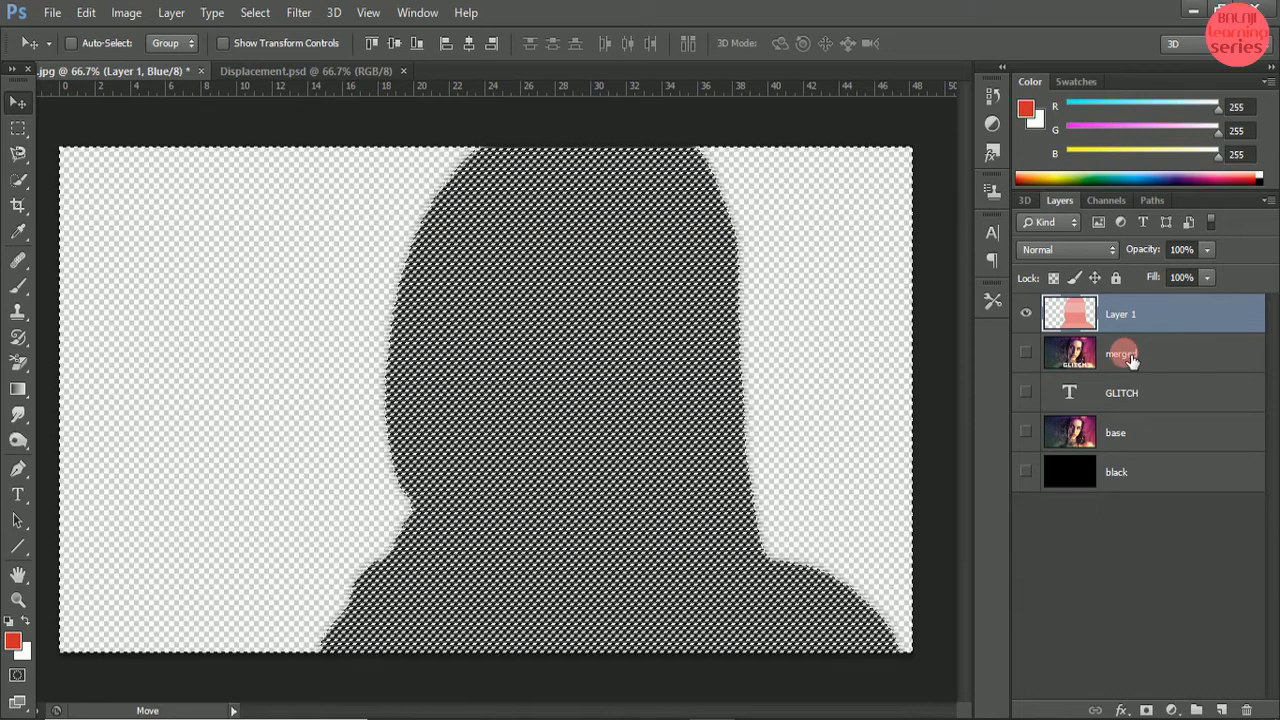
left_click(1128, 355)
left_click(1025, 352)
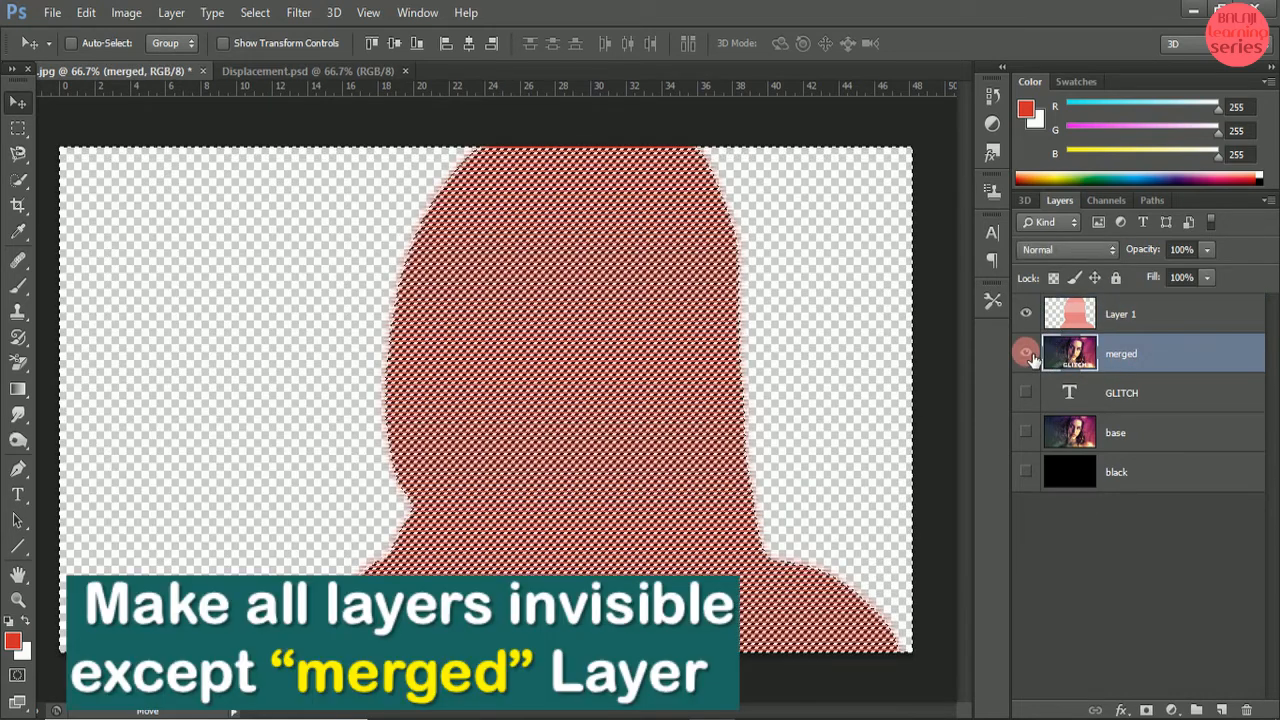
left_click(1025, 314)
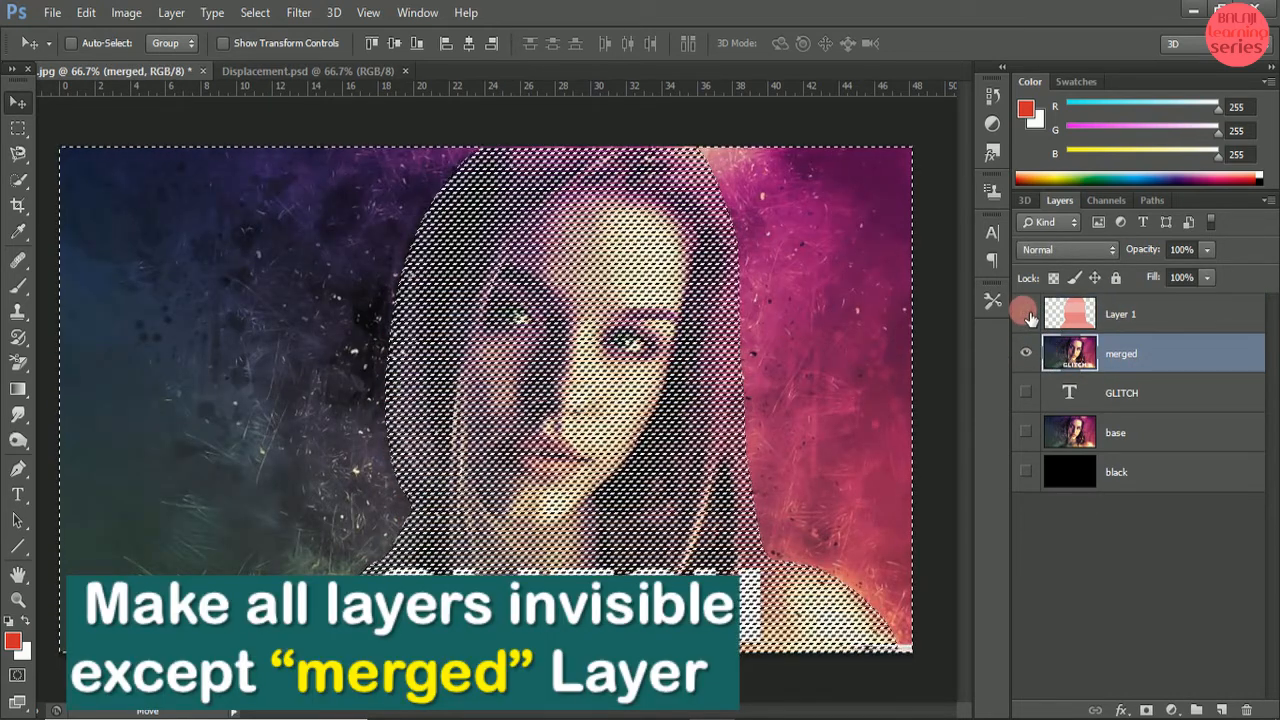
- Delete the selected pixels from the merged layer, clear the selection and show the black layer
left_click(1130, 352)
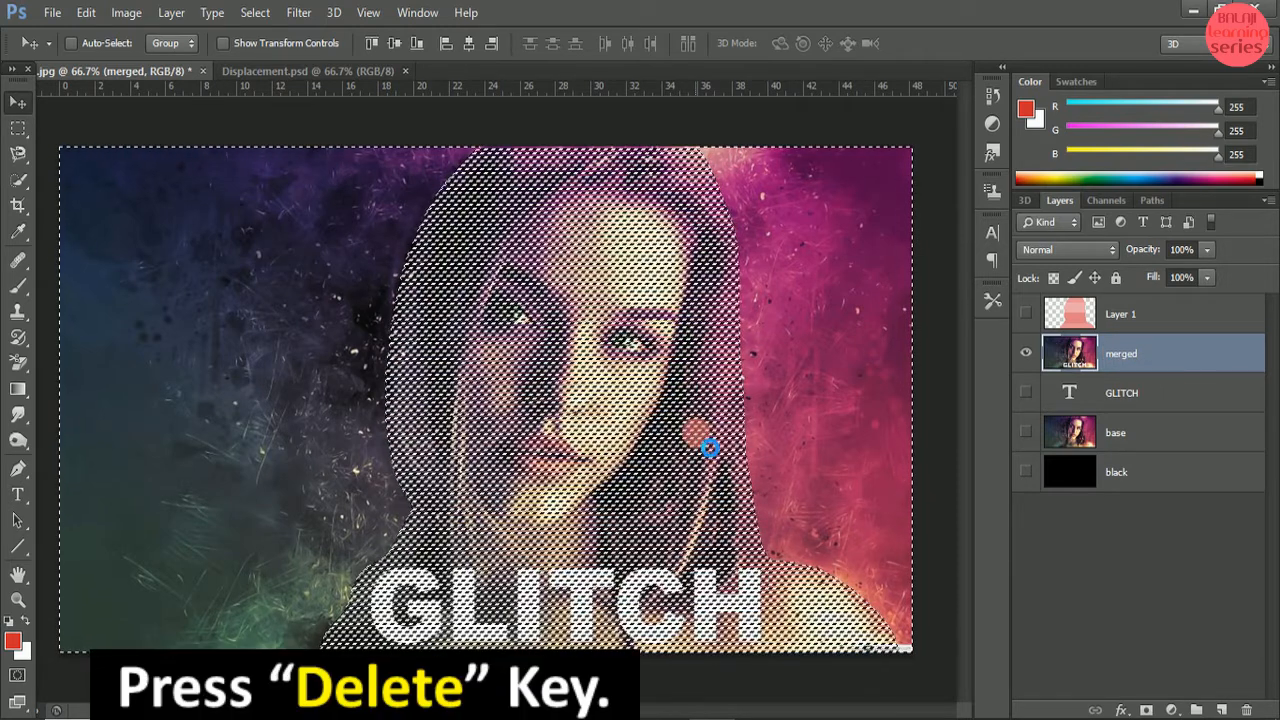
key("Delete")
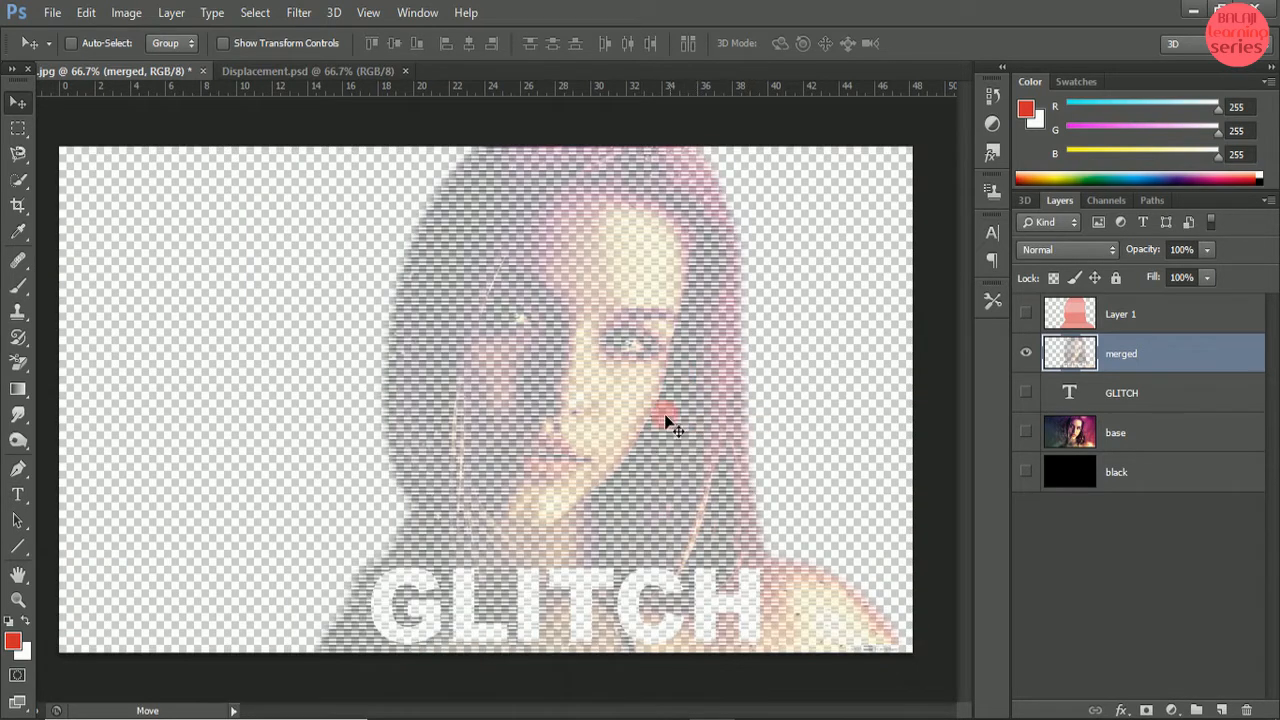
left_click(1026, 471)
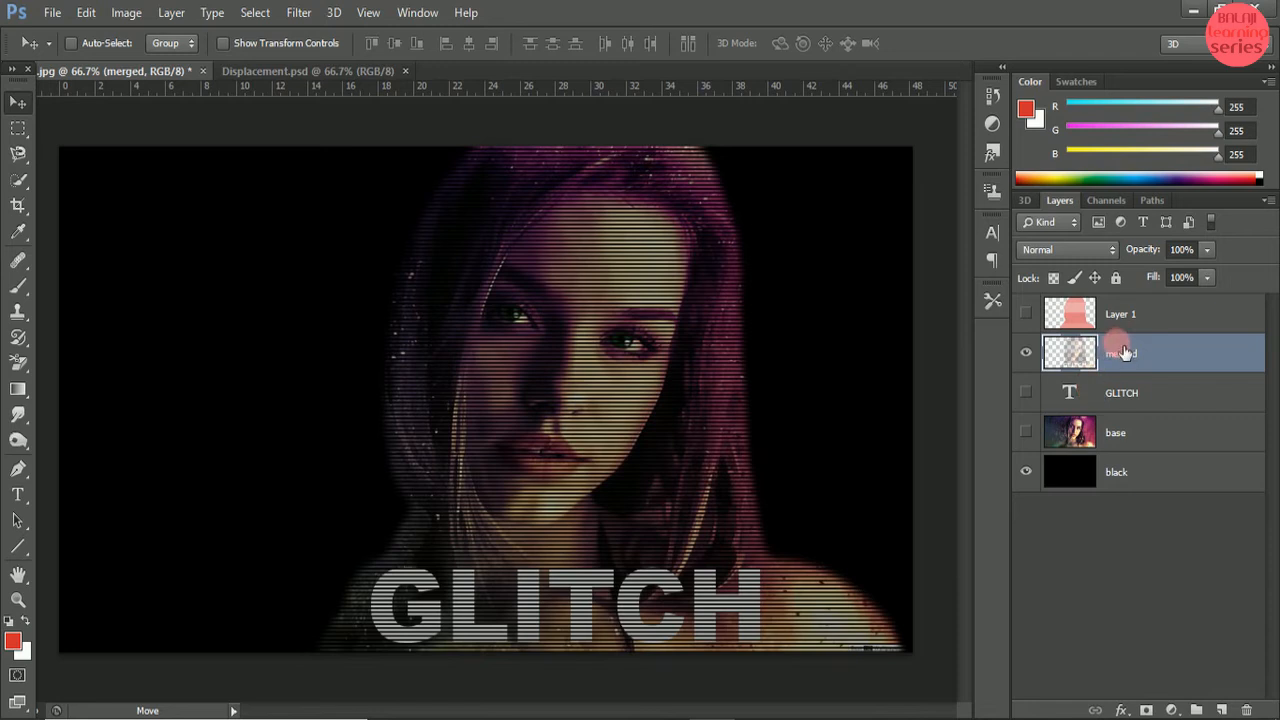
- Duplicate the merged layer and name the copy "lines"
key("ctrl+j")
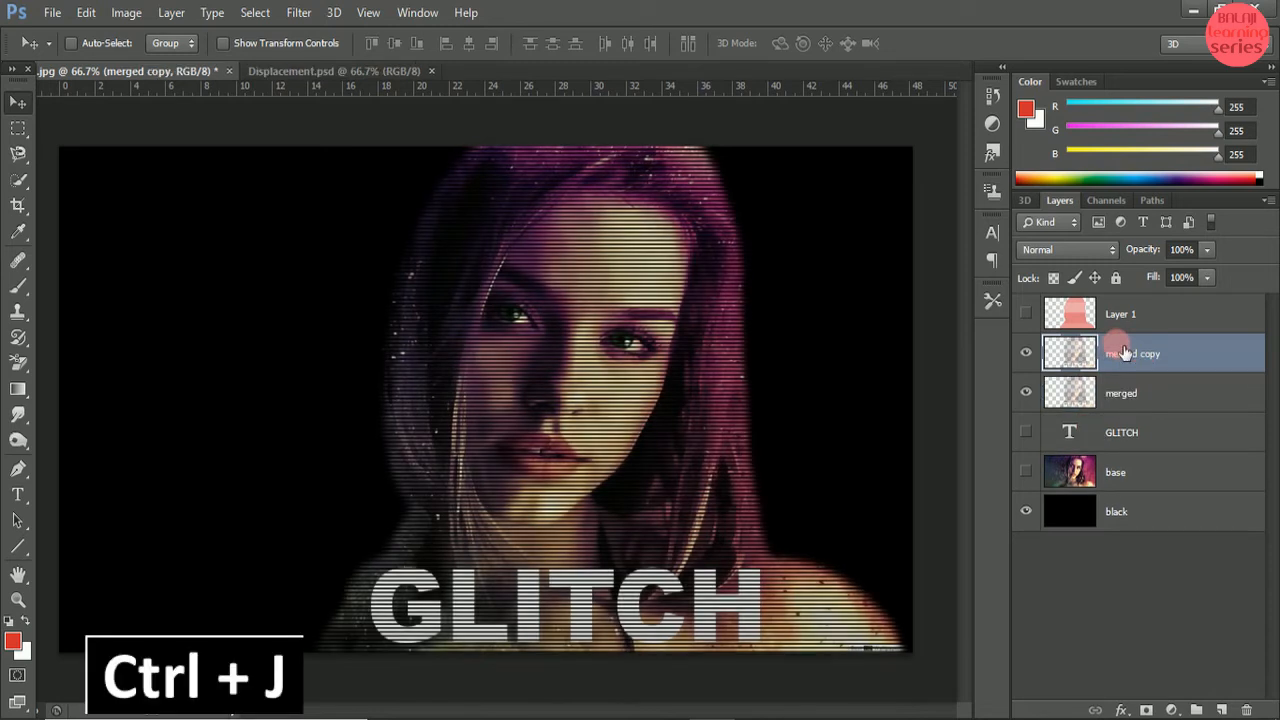
double_click(1141, 356)
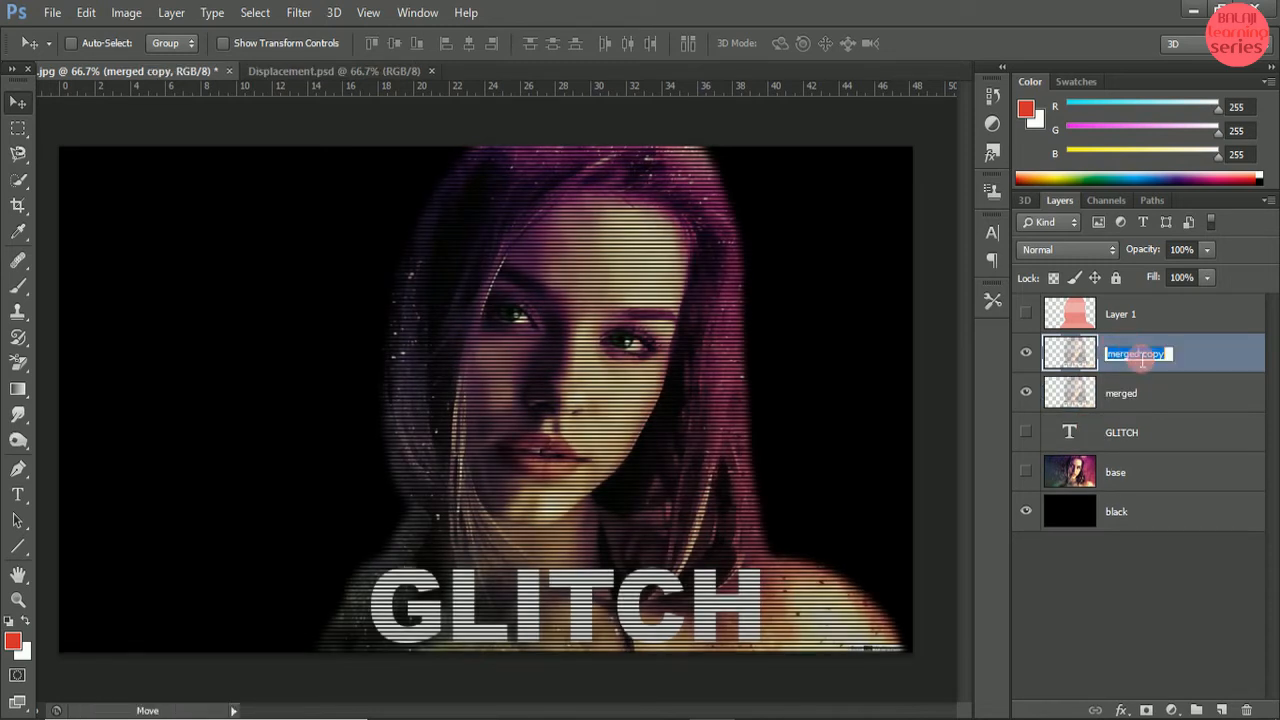
key("BackSpace")
type("lines")
key("Return")
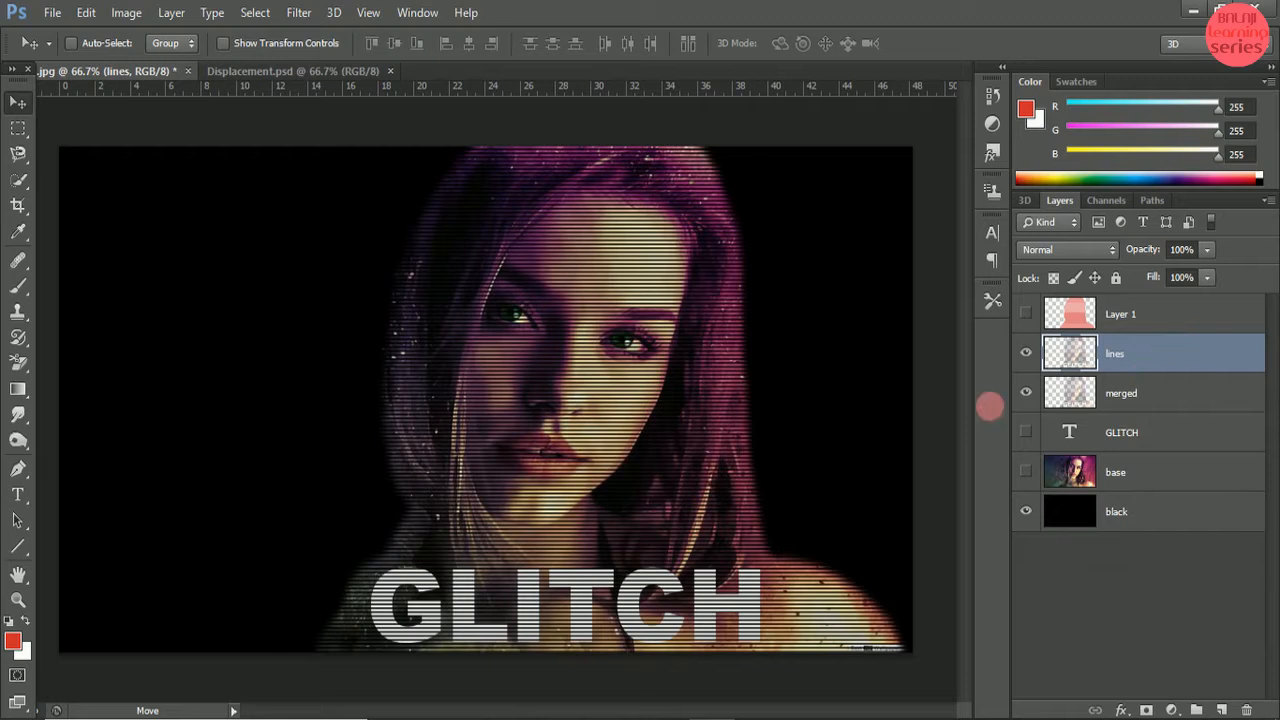
- Apply a Motion Blur to the merged layer with angle 0° and distance 2000 pixels
left_click(1113, 390)
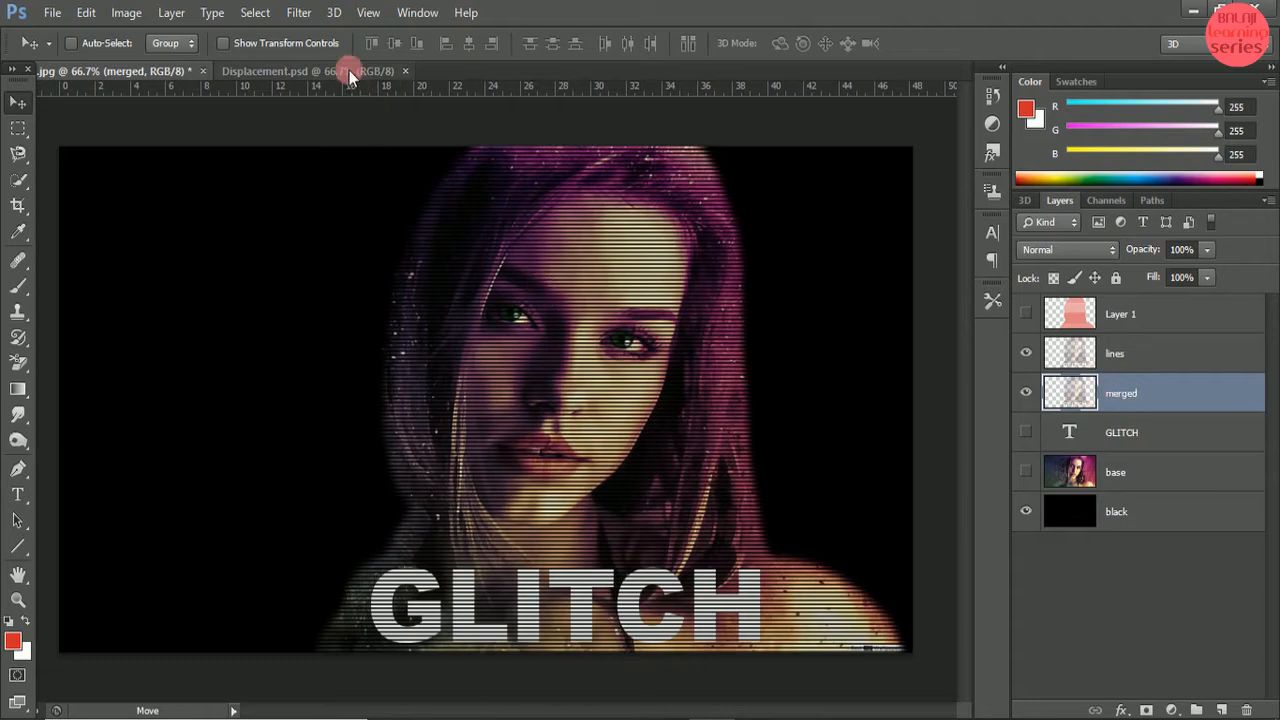
left_click(300, 13)
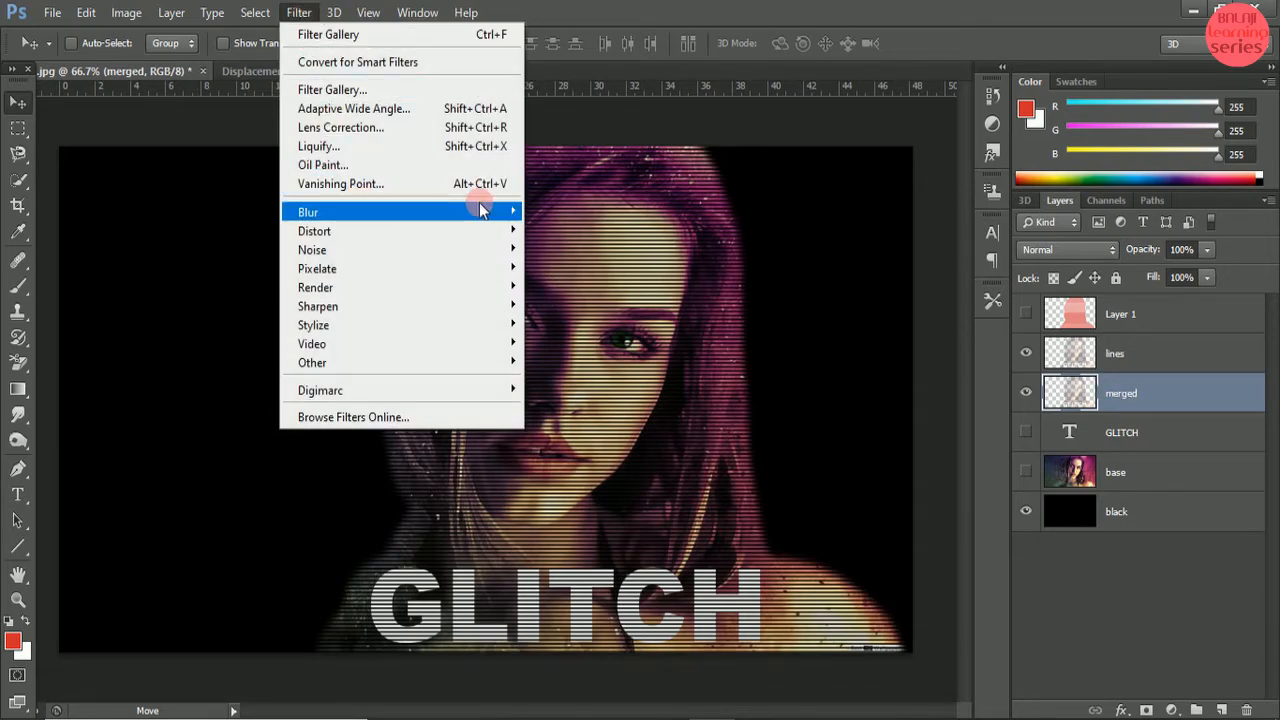
mouse_move(512, 219)
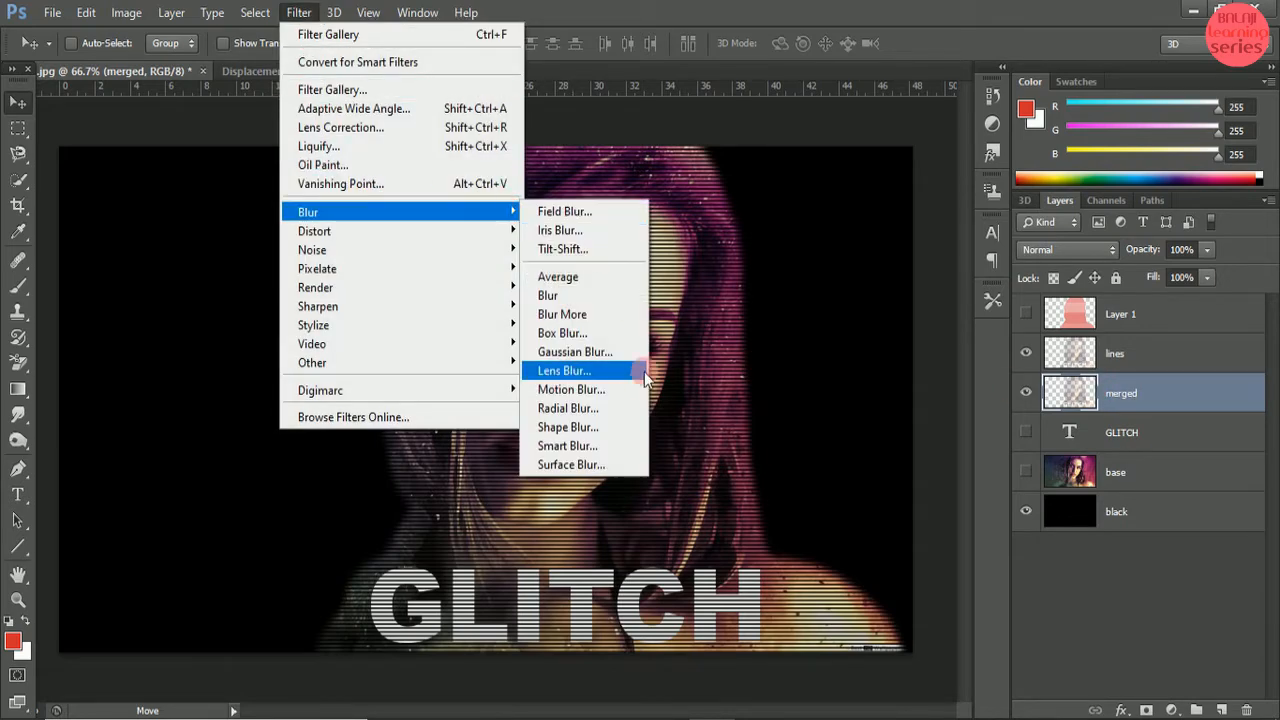
left_click(600, 390)
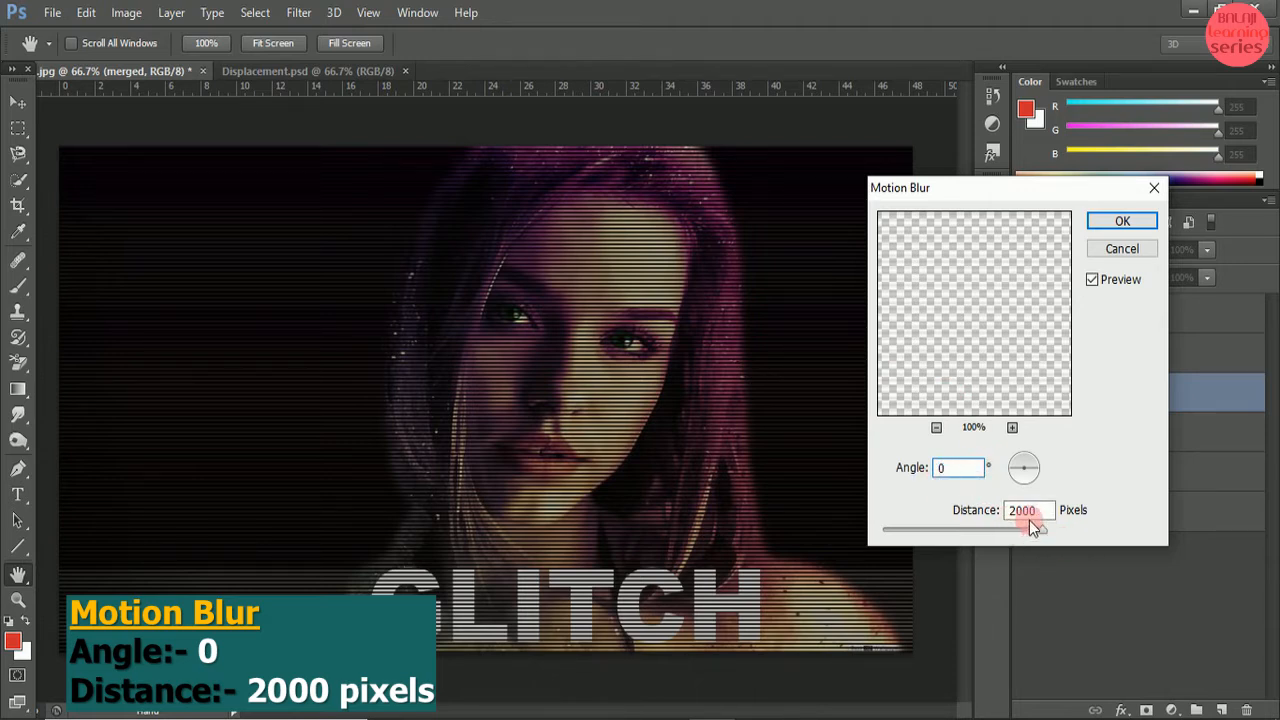
left_click(1120, 222)
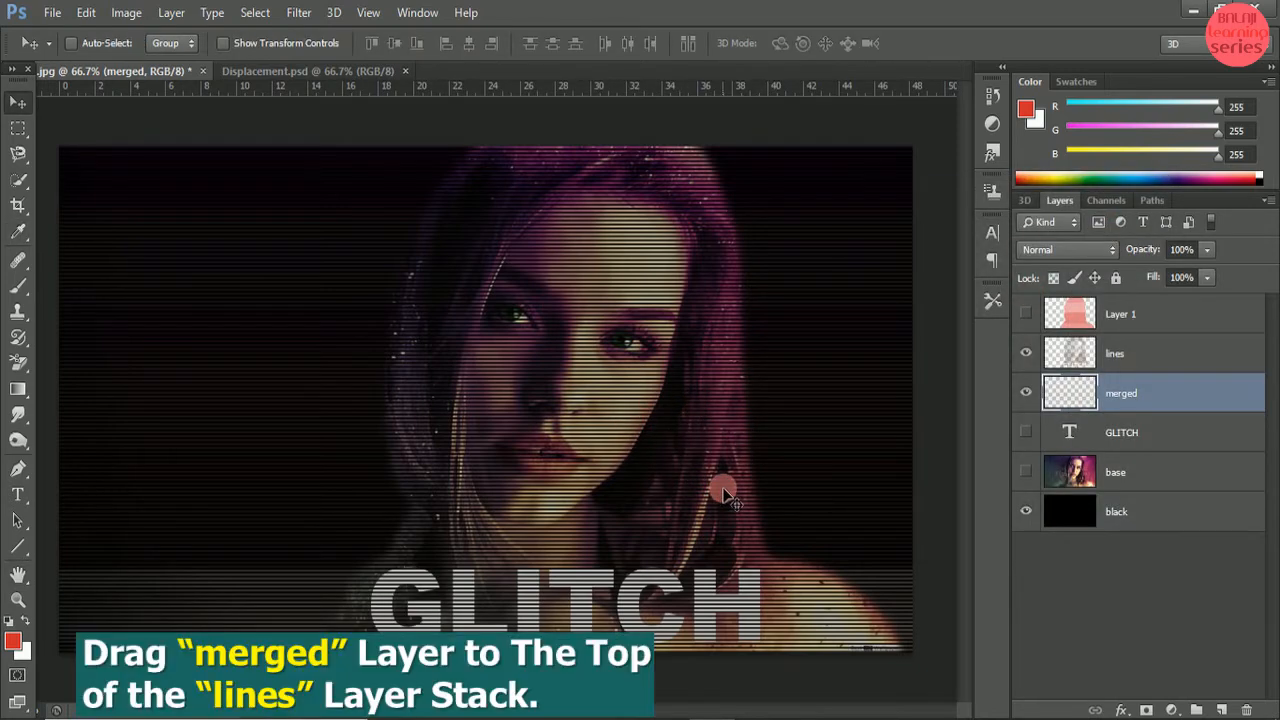
- Move the blurred merged layer above the lines layer and rename it "line 3"
left_click_drag(1116, 396, 1137, 354)
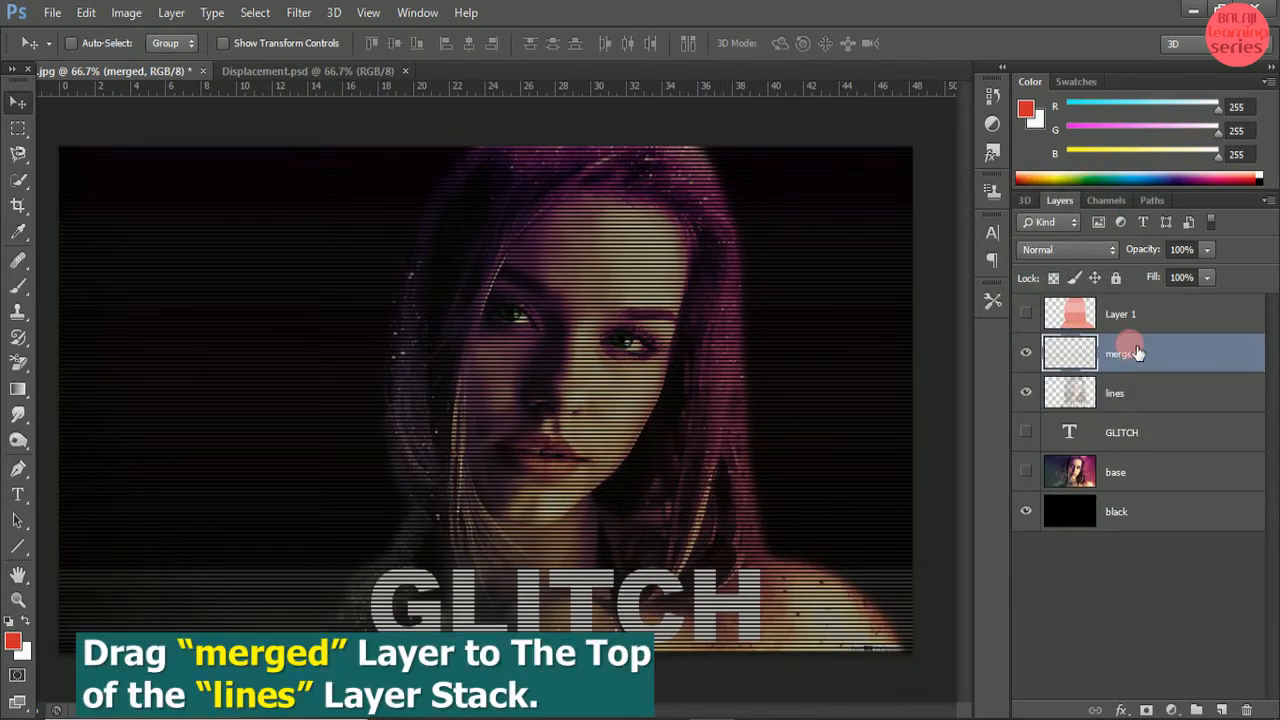
double_click(1124, 355)
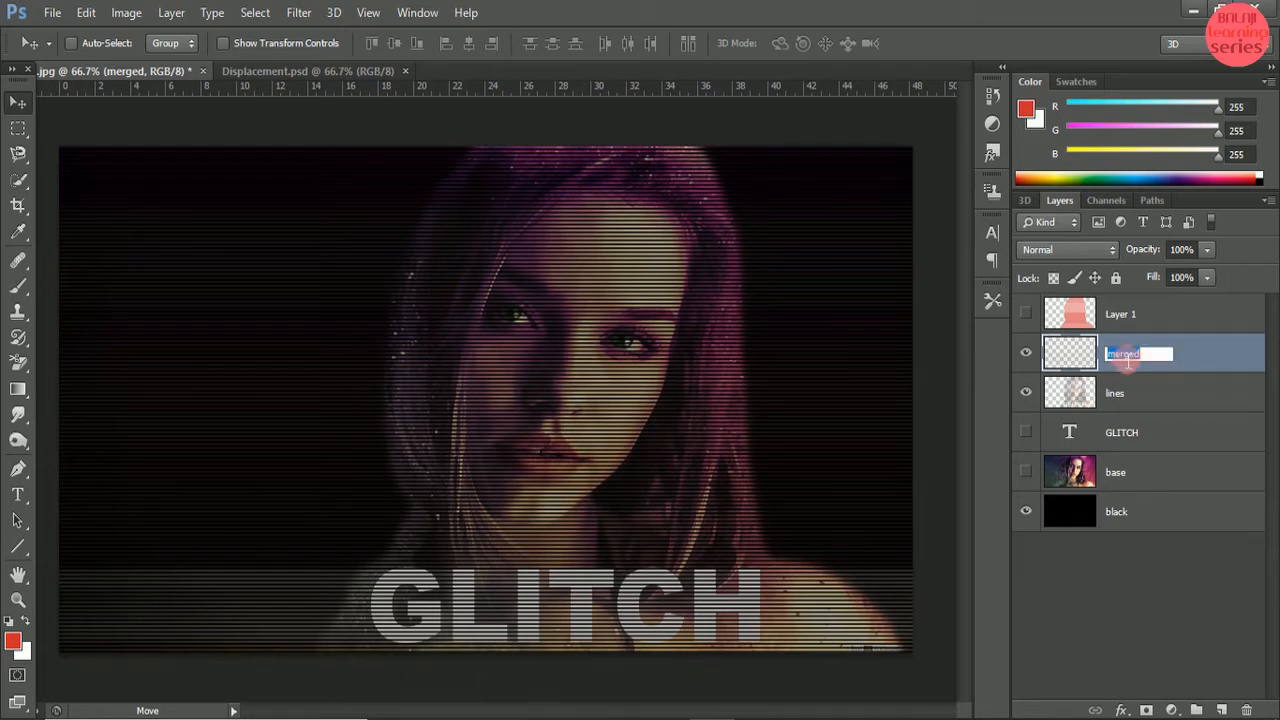
key("BackSpace")
type("line 3")
key("Return")
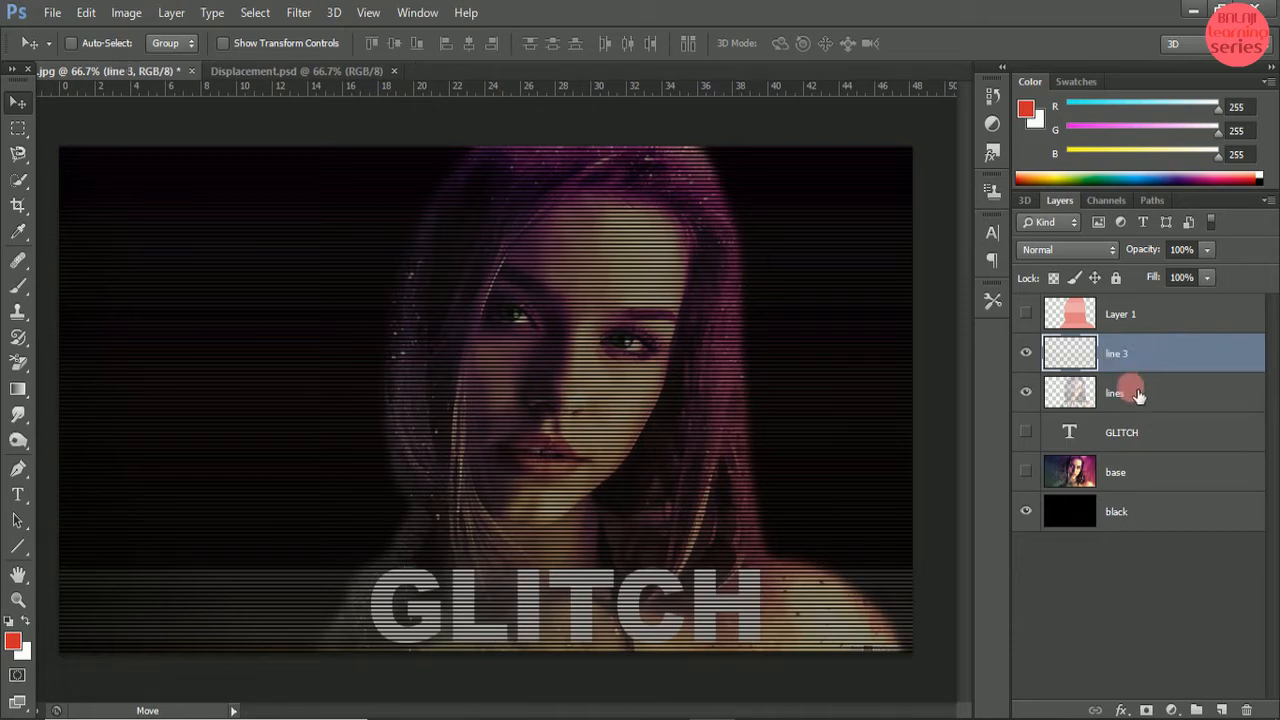
- Rename the lines layer "lines 1"
left_click(1138, 394)
double_click(1122, 397)
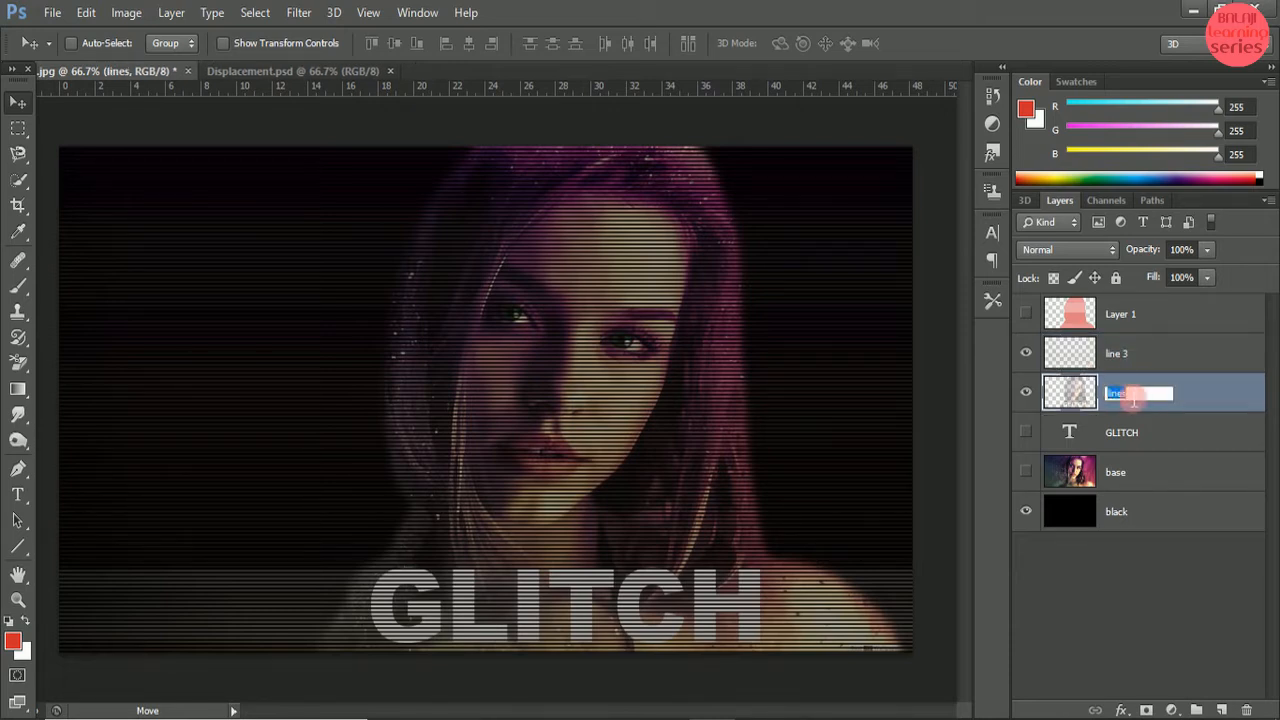
type("n")
type("1")
key("Return")
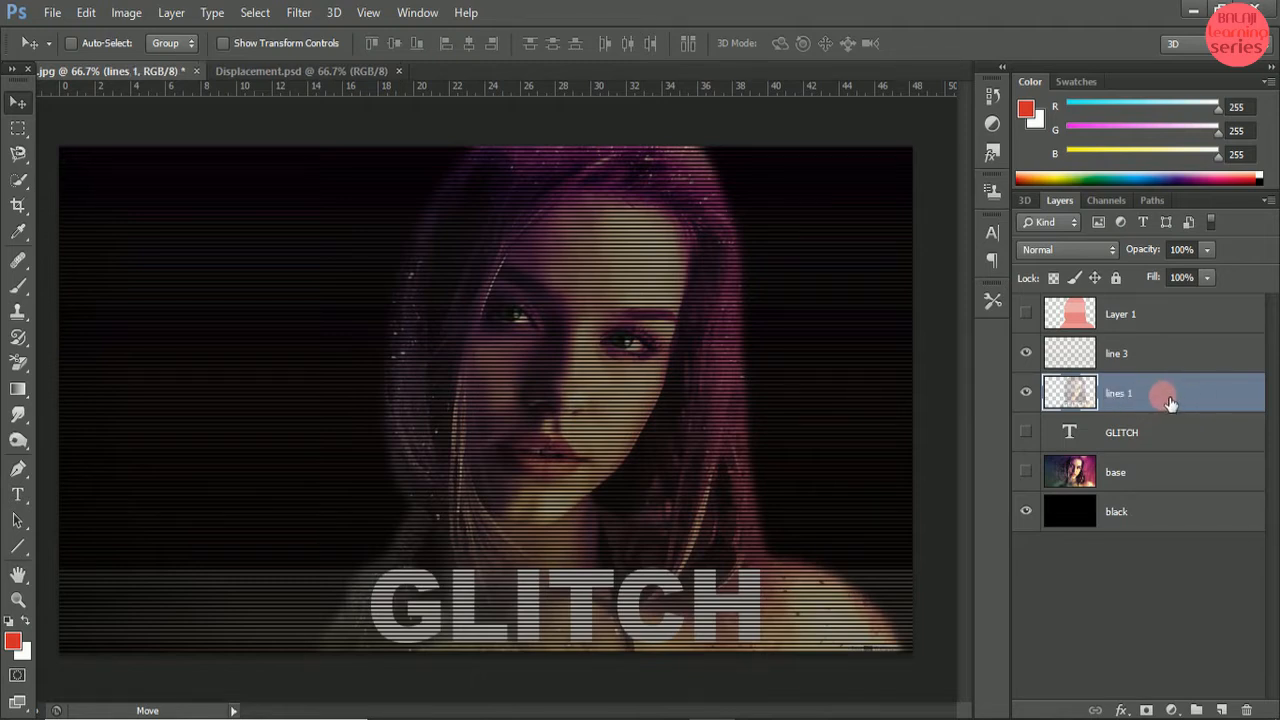
- Duplicate the lines 1 layer and name the copy "lines 2"
key("ctrl+j")
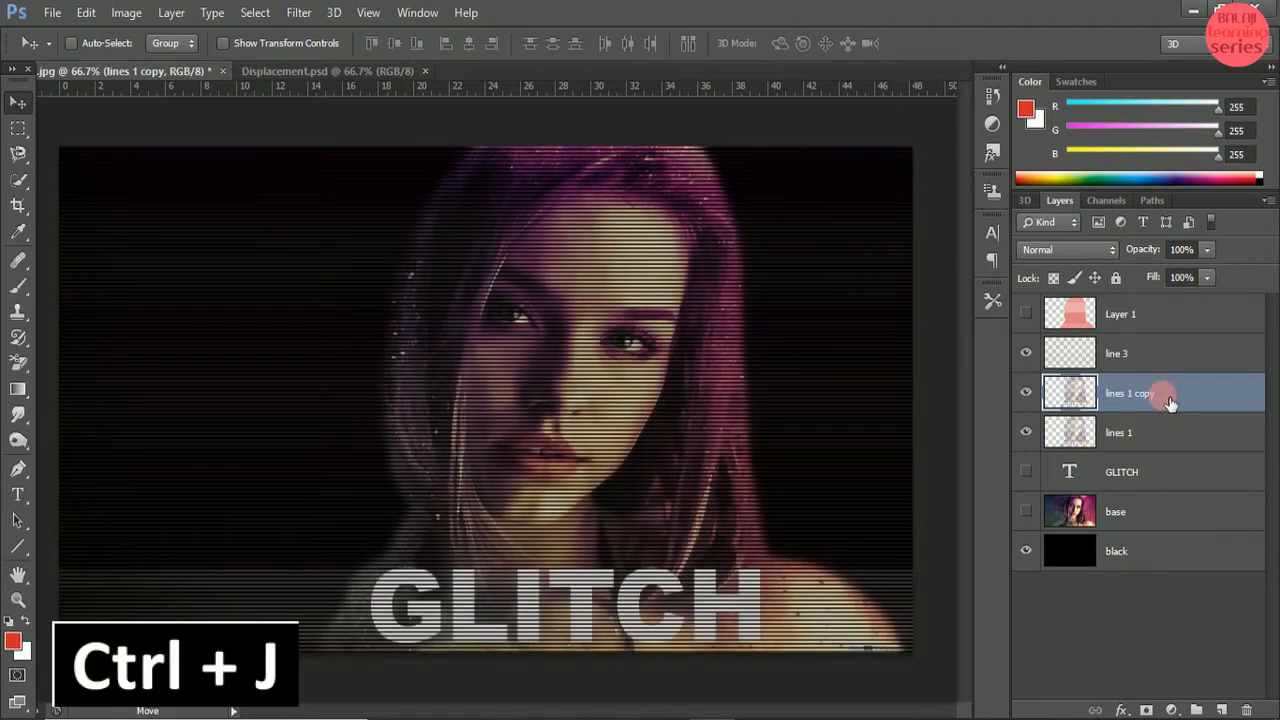
double_click(1131, 393)
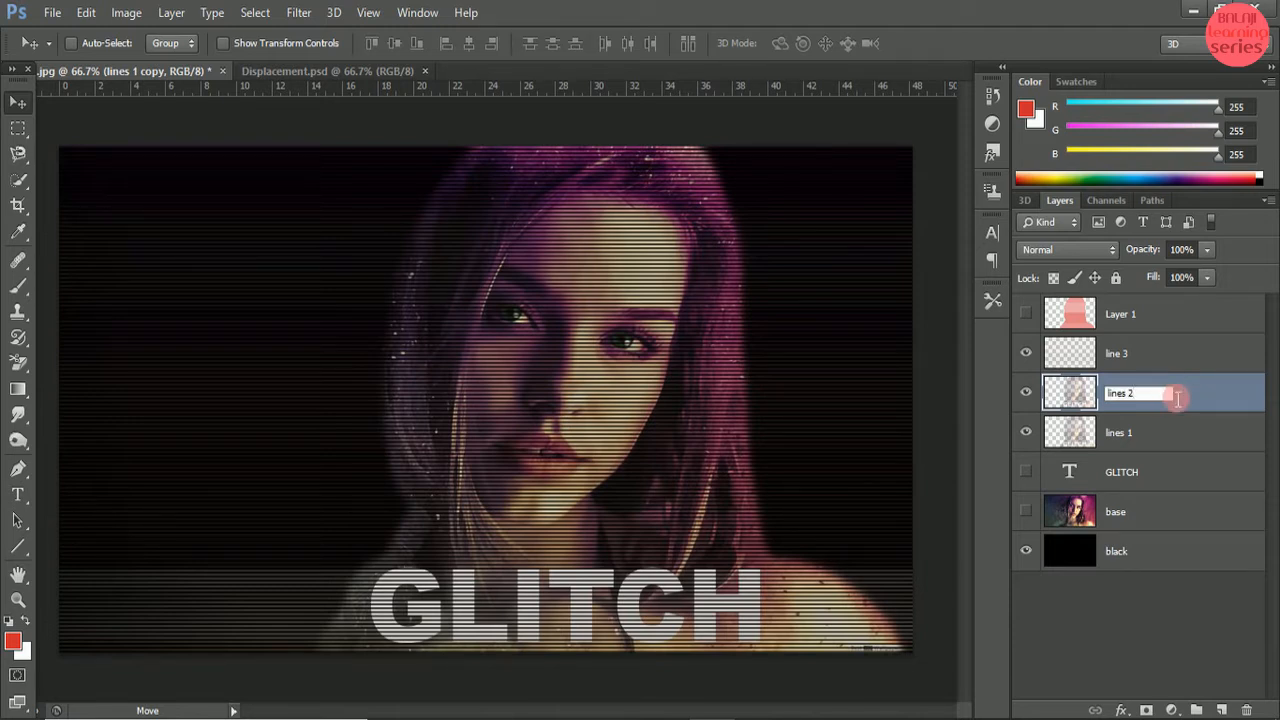
left_click(1197, 395)
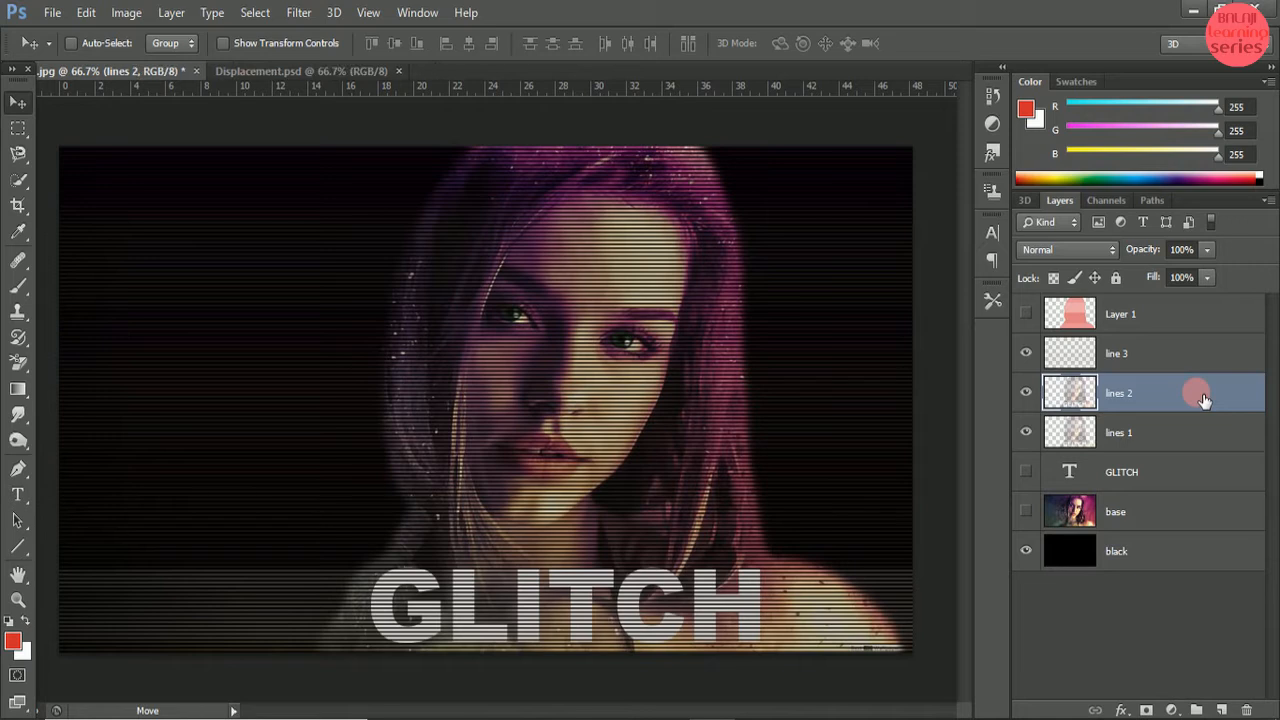
- Add a layer mask to line 3 and set up a Soft Round brush at 50 px with 50% hardness
left_click(1133, 357)
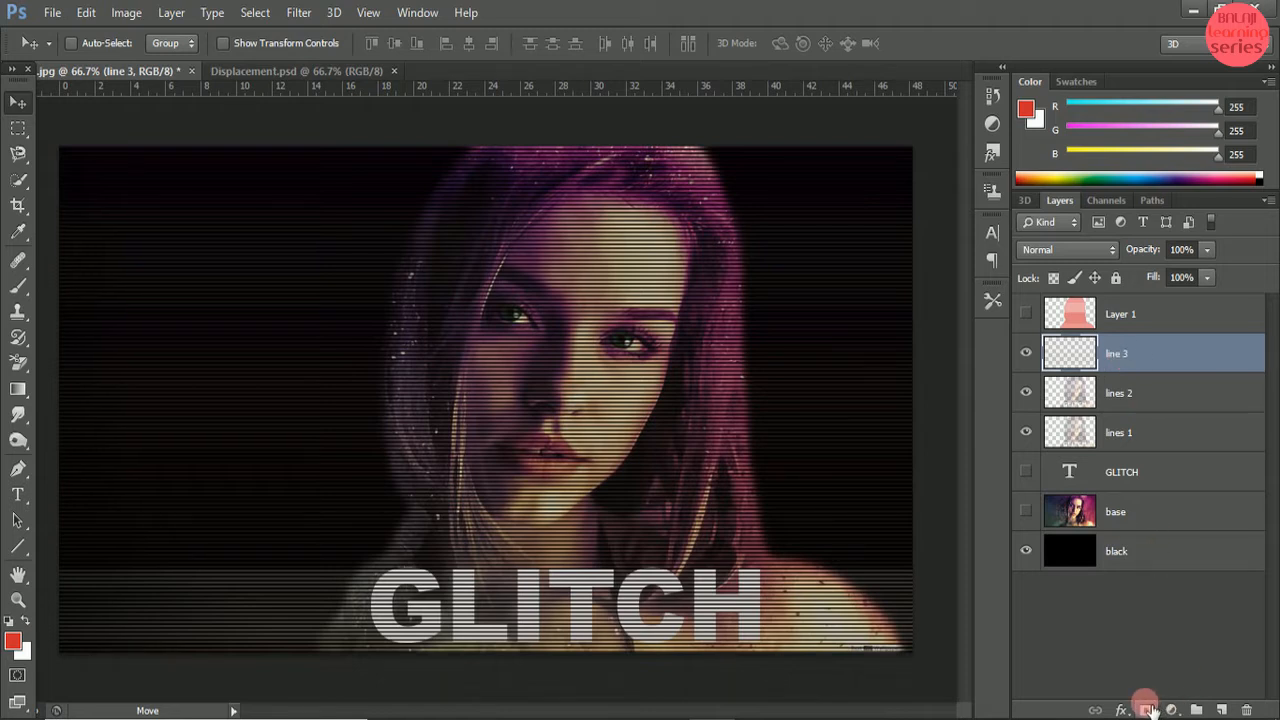
left_click(1150, 708)
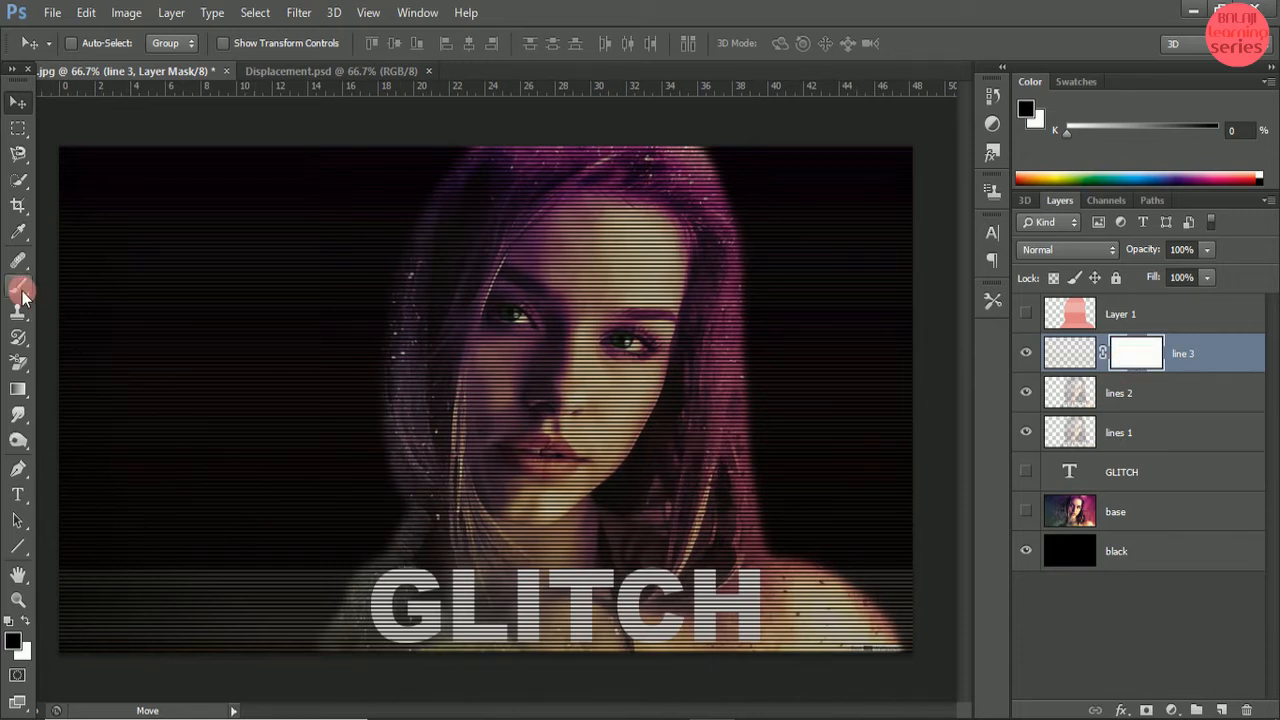
left_click_drag(22, 295, 66, 290)
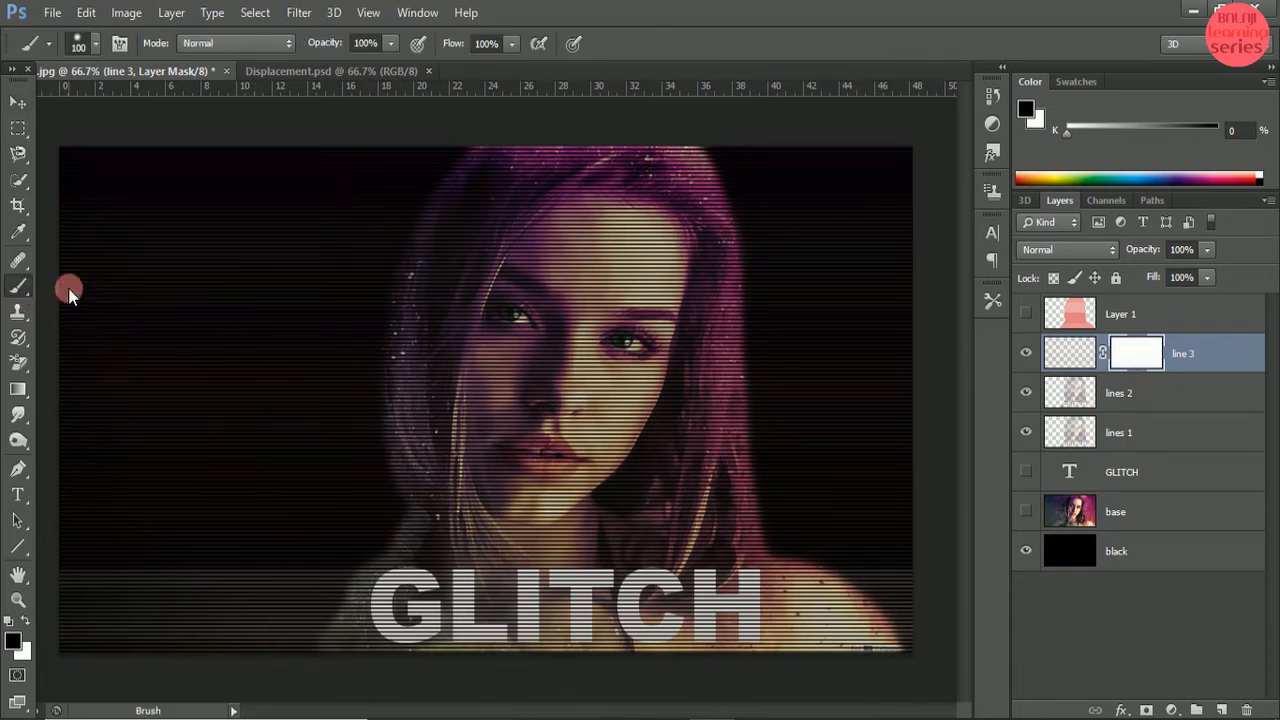
left_click(95, 43)
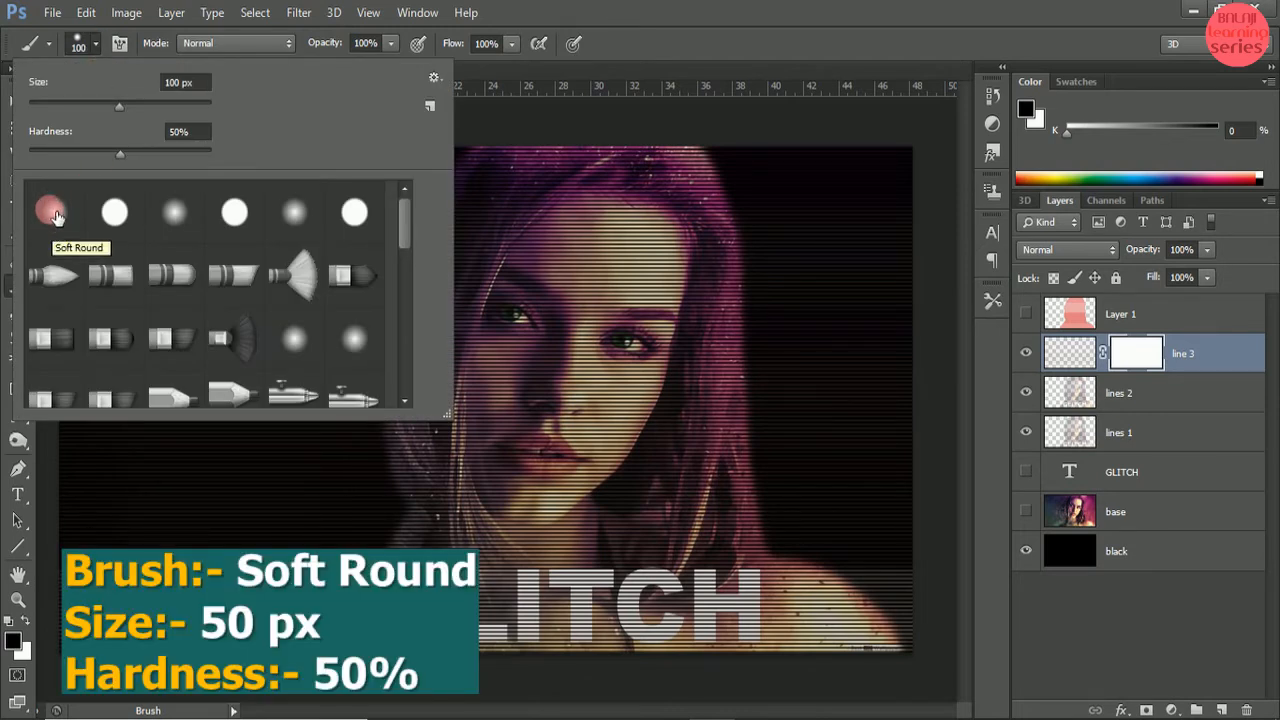
left_click(177, 140)
left_click(177, 90)
left_click(655, 33)
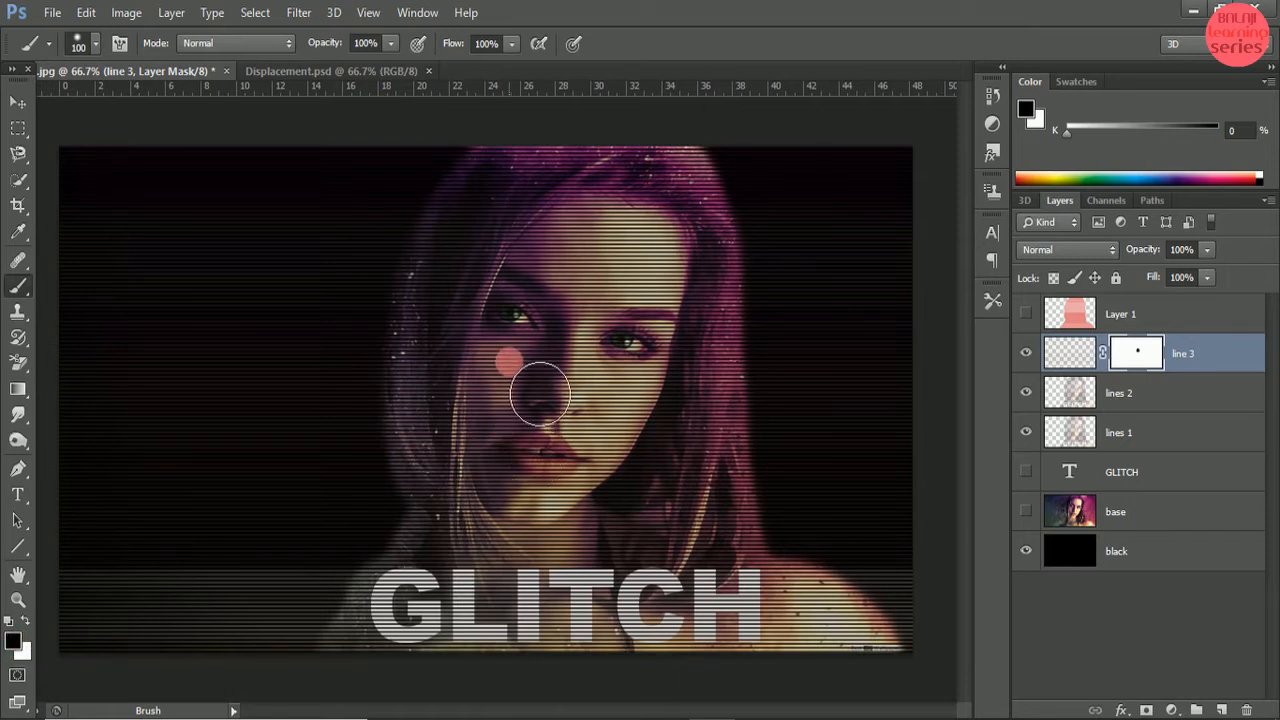
key("bracketleft")
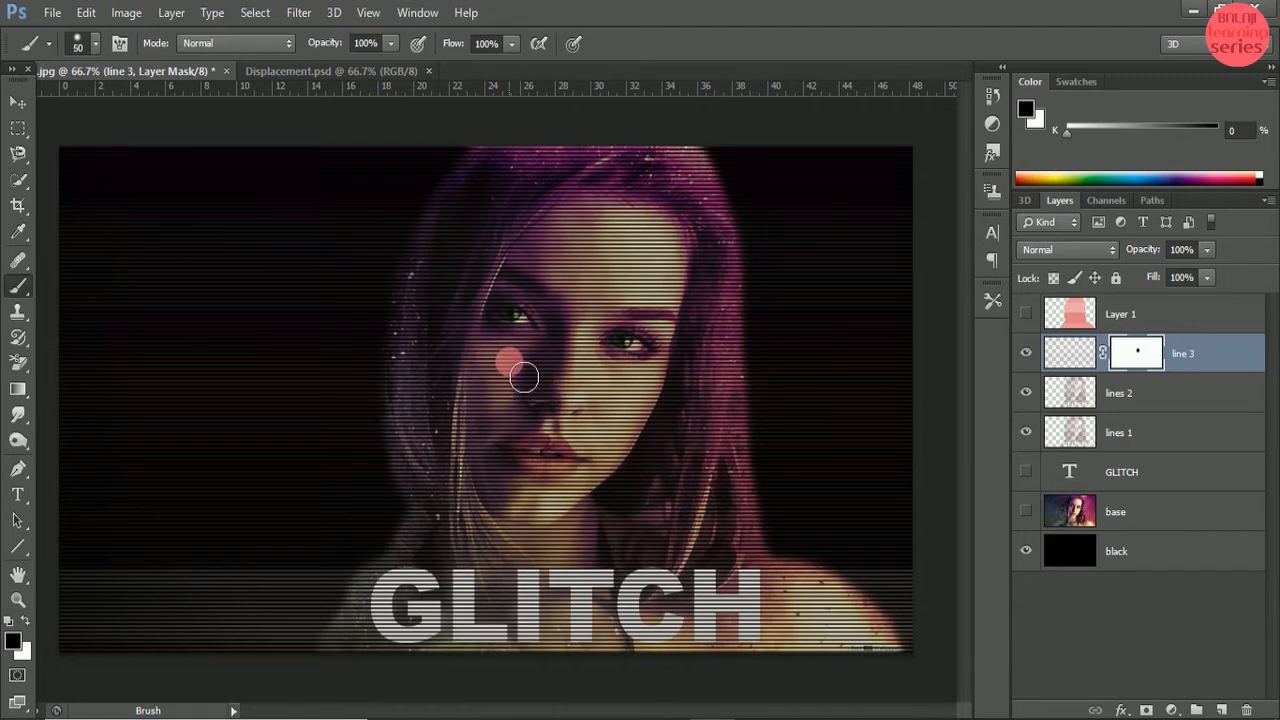
- Paint black on the line 3 mask over the woman's eyes, nose, lips, neck and shoulders and the GLITCH text
mouse_move(524, 377)
left_mouse_down()
mouse_move(506, 323)
mouse_move(530, 341)
left_mouse_up()
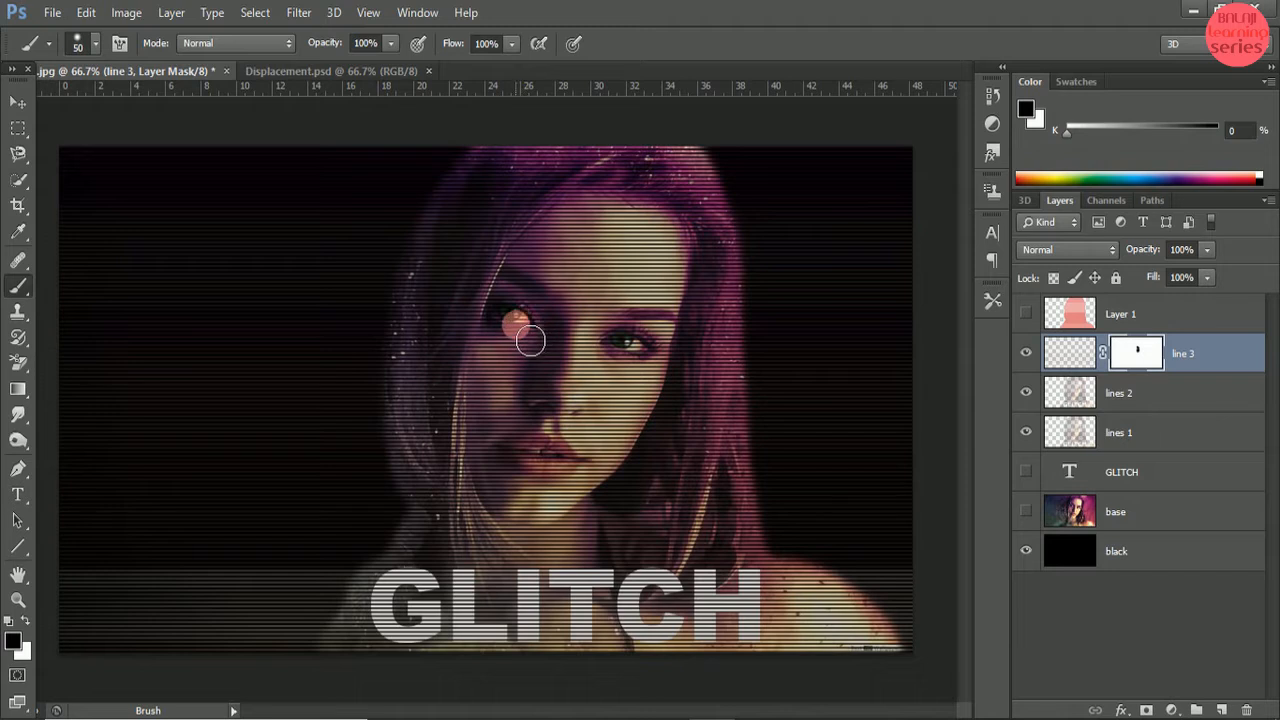
mouse_move(608, 338)
left_mouse_down()
mouse_move(647, 356)
mouse_move(629, 362)
mouse_move(623, 349)
mouse_move(655, 352)
left_mouse_up()
mouse_move(543, 320)
left_mouse_down()
mouse_move(512, 314)
mouse_move(571, 368)
mouse_move(580, 410)
mouse_move(572, 440)
mouse_move(539, 462)
mouse_move(583, 482)
mouse_move(524, 467)
mouse_move(556, 456)
mouse_move(549, 430)
mouse_move(560, 428)
mouse_move(580, 474)
mouse_move(551, 442)
mouse_move(555, 476)
mouse_move(596, 480)
mouse_move(558, 448)
mouse_move(581, 404)
mouse_move(542, 506)
mouse_move(550, 524)
mouse_move(556, 506)
left_mouse_up()
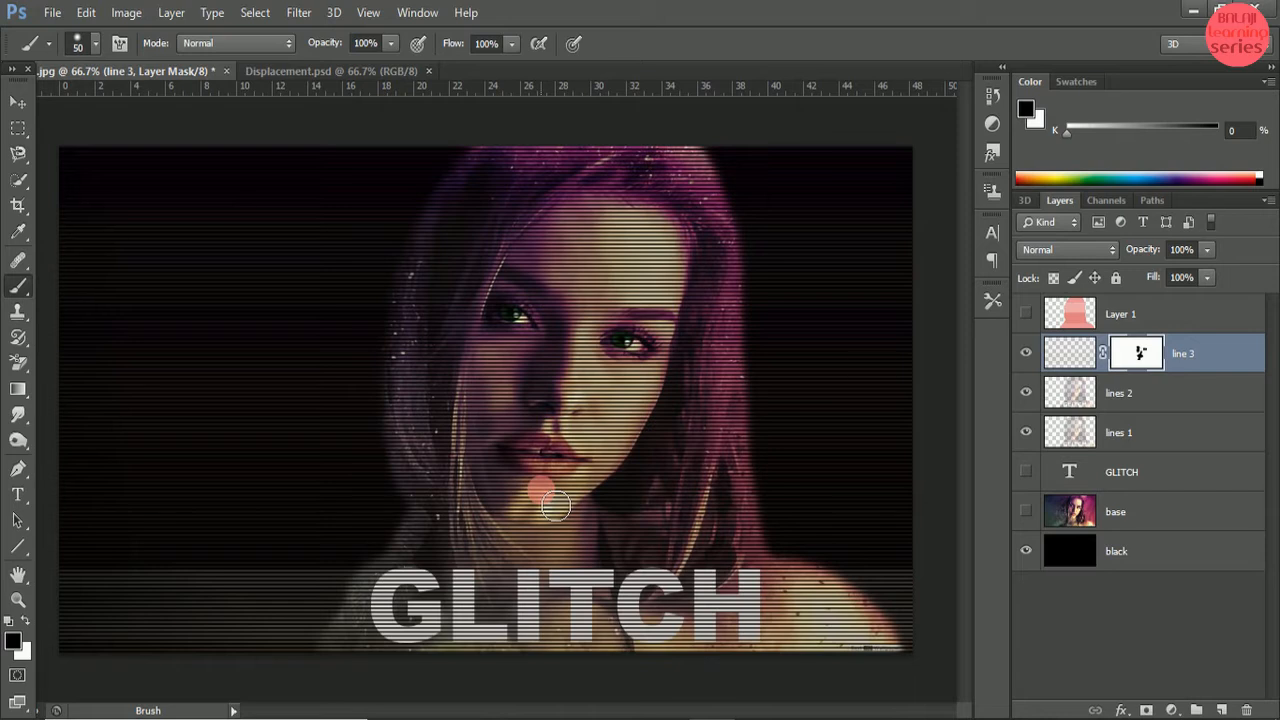
mouse_move(556, 506)
left_mouse_down()
mouse_move(527, 563)
mouse_move(473, 566)
mouse_move(403, 613)
mouse_move(418, 571)
mouse_move(385, 625)
mouse_move(432, 532)
mouse_move(353, 658)
mouse_move(483, 637)
mouse_move(410, 659)
mouse_move(550, 651)
mouse_move(474, 655)
mouse_move(483, 601)
mouse_move(411, 619)
mouse_move(419, 601)
mouse_move(463, 589)
mouse_move(549, 586)
mouse_move(527, 586)
mouse_move(600, 538)
mouse_move(626, 548)
mouse_move(551, 568)
mouse_move(610, 570)
mouse_move(620, 596)
mouse_move(548, 615)
mouse_move(597, 637)
mouse_move(497, 653)
mouse_move(639, 655)
mouse_move(502, 659)
mouse_move(902, 661)
mouse_move(869, 620)
mouse_move(795, 590)
mouse_move(906, 676)
mouse_move(812, 625)
mouse_move(873, 645)
mouse_move(802, 593)
mouse_move(678, 601)
mouse_move(773, 620)
mouse_move(668, 617)
mouse_move(755, 618)
mouse_move(754, 598)
mouse_move(779, 588)
mouse_move(622, 539)
mouse_move(510, 546)
mouse_move(454, 569)
mouse_move(624, 600)
mouse_move(679, 625)
mouse_move(561, 643)
mouse_move(904, 664)
mouse_move(790, 582)
mouse_move(683, 620)
mouse_move(750, 599)
mouse_move(587, 569)
mouse_move(661, 570)
mouse_move(610, 532)
mouse_move(692, 563)
mouse_move(595, 540)
mouse_move(607, 567)
mouse_move(600, 529)
mouse_move(580, 543)
mouse_move(507, 545)
mouse_move(451, 531)
mouse_move(423, 570)
mouse_move(437, 543)
mouse_move(381, 588)
mouse_move(354, 631)
mouse_move(416, 653)
mouse_move(406, 614)
mouse_move(486, 595)
mouse_move(455, 650)
mouse_move(763, 663)
mouse_move(458, 645)
mouse_move(440, 612)
mouse_move(564, 577)
mouse_move(466, 632)
mouse_move(468, 648)
mouse_move(505, 600)
mouse_move(660, 610)
mouse_move(682, 652)
mouse_move(574, 627)
mouse_move(528, 597)
mouse_move(580, 585)
mouse_move(733, 596)
mouse_move(676, 633)
mouse_move(811, 634)
mouse_move(876, 663)
mouse_move(635, 658)
left_mouse_up()
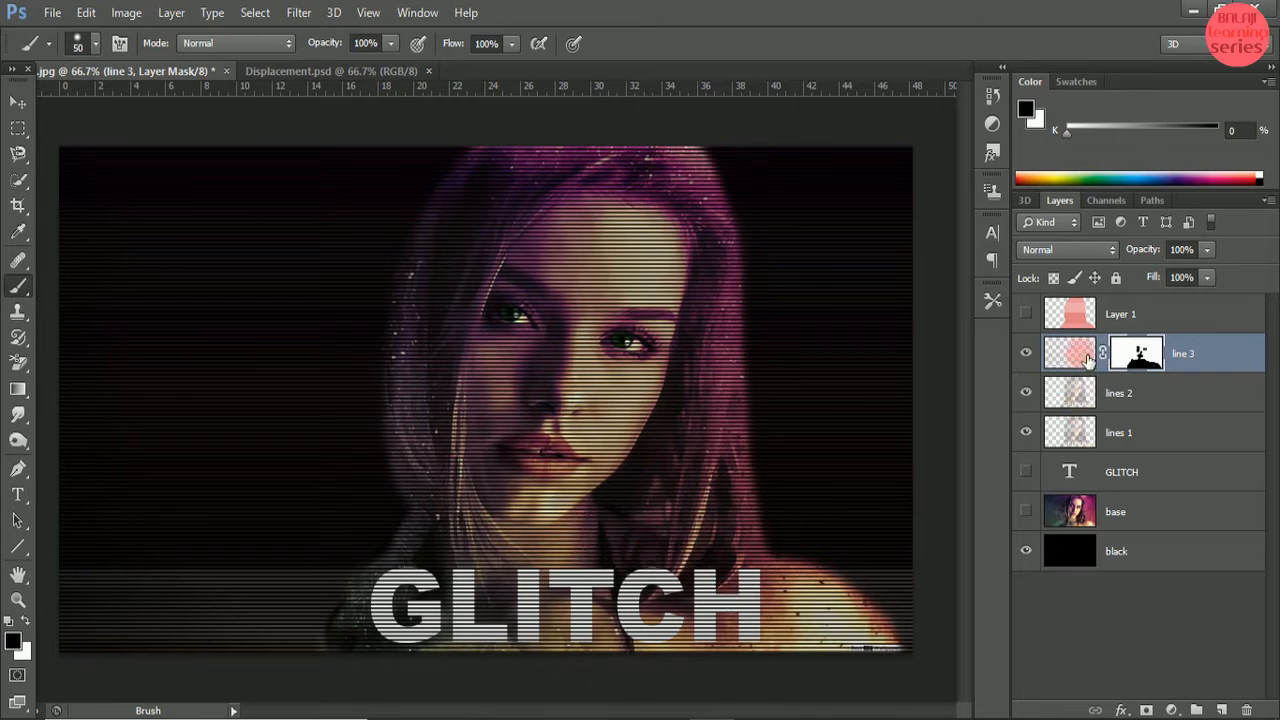
- Apply Levels to the line 3 layer's image using the Custom preset, RGB channel and input levels 30, 1.23 and 200
left_click(1078, 360)
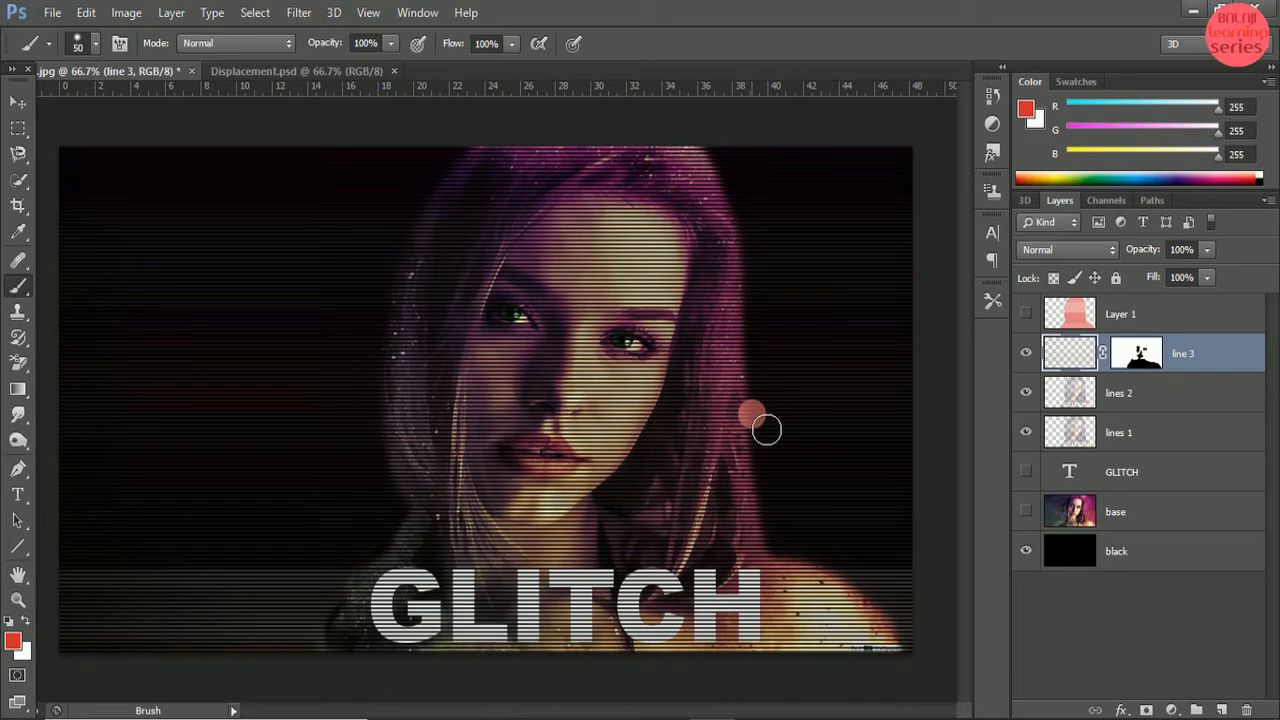
left_click(18, 102)
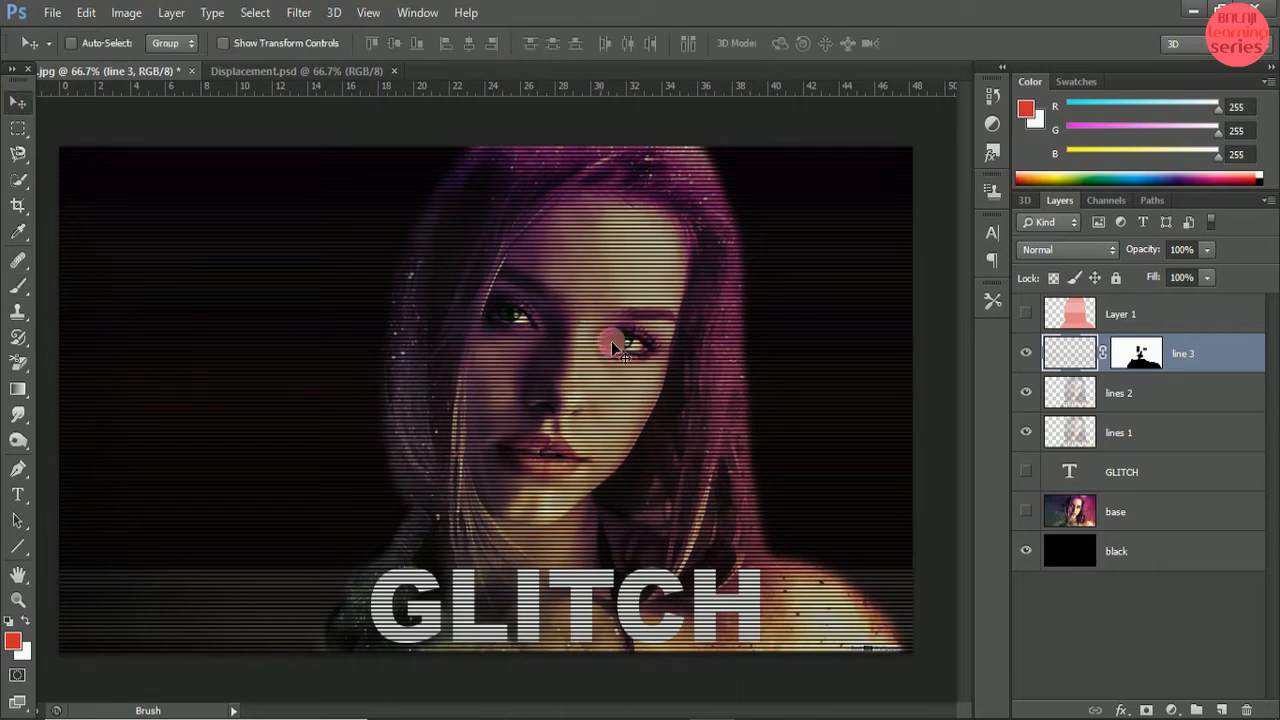
key("ctrl+l")
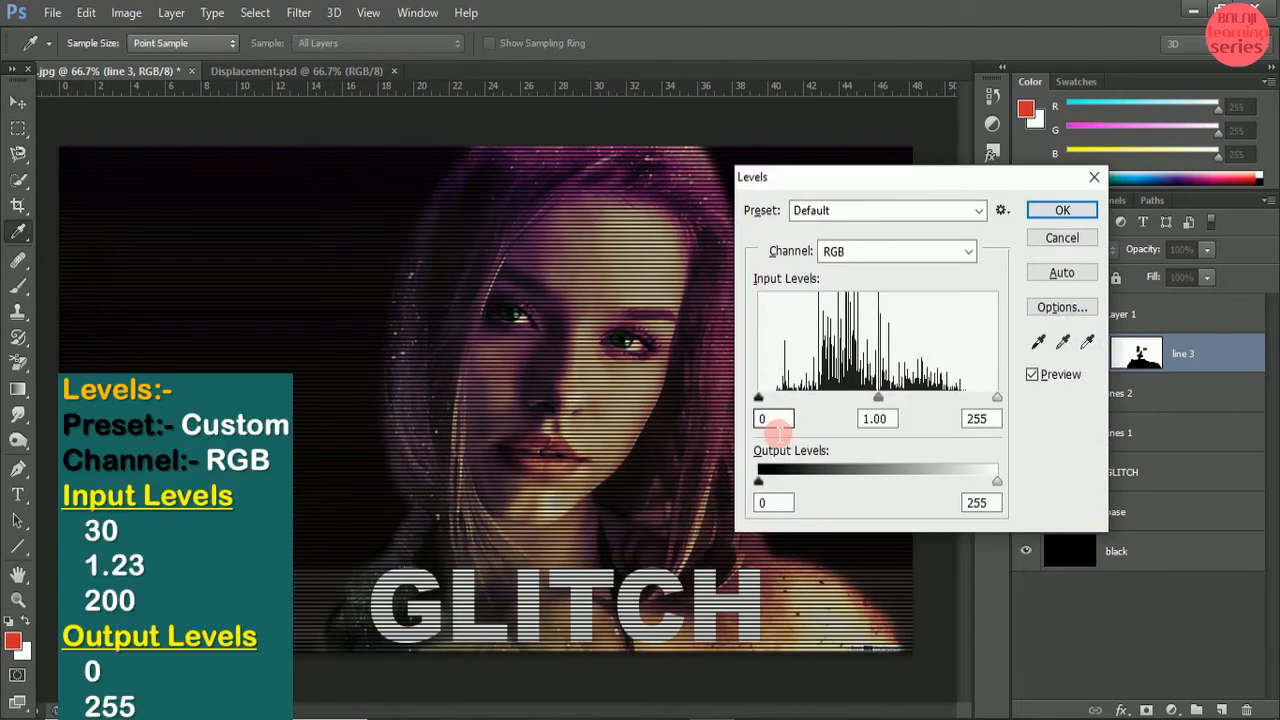
left_click(978, 210)
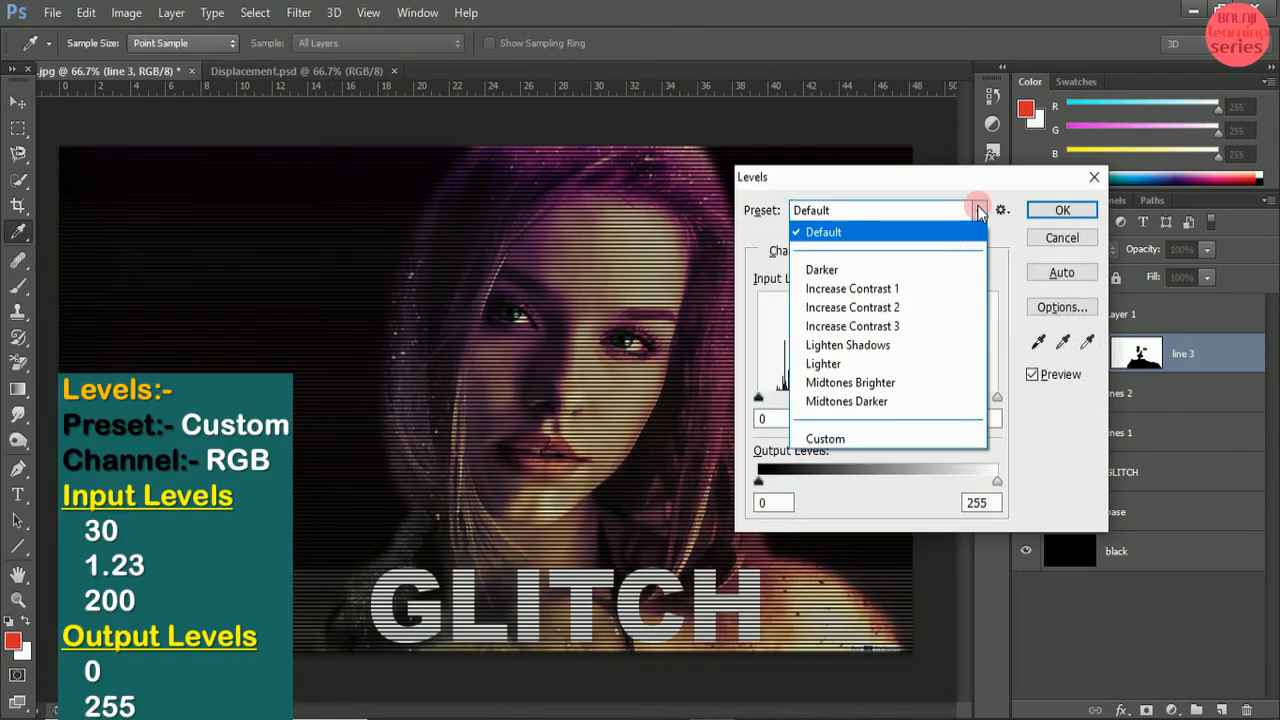
left_click(834, 440)
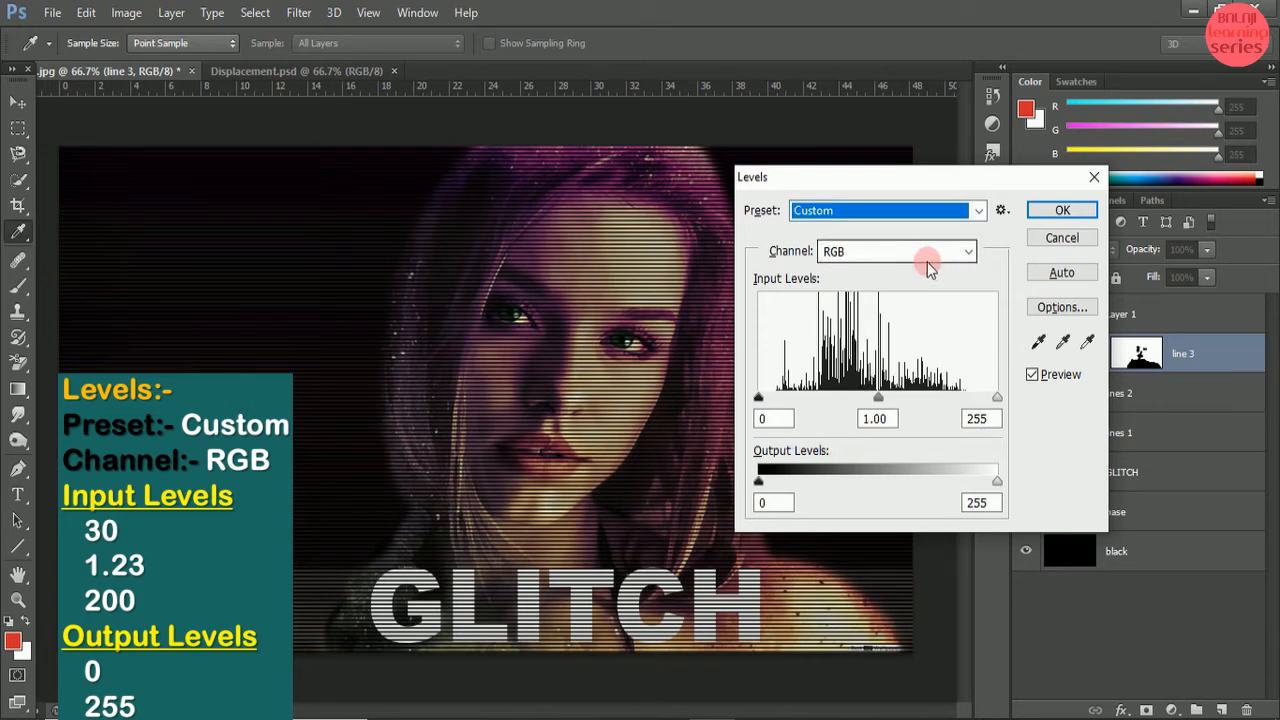
left_click(785, 421)
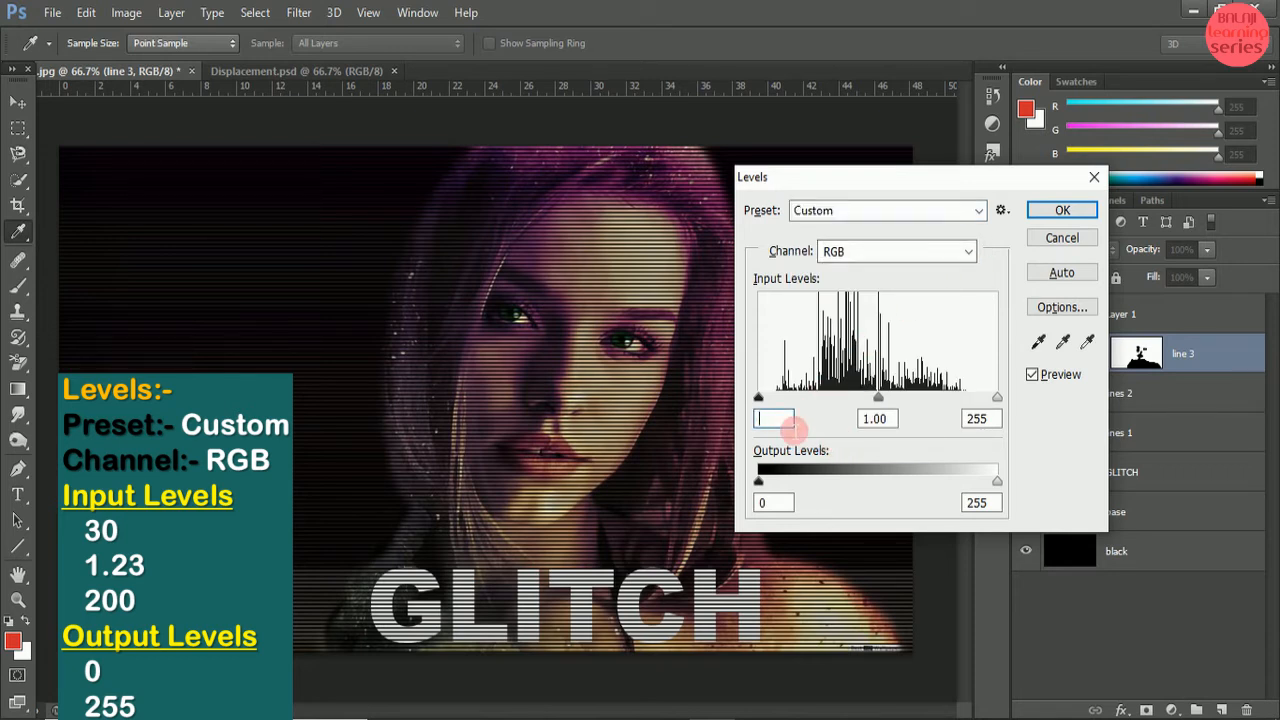
type("30")
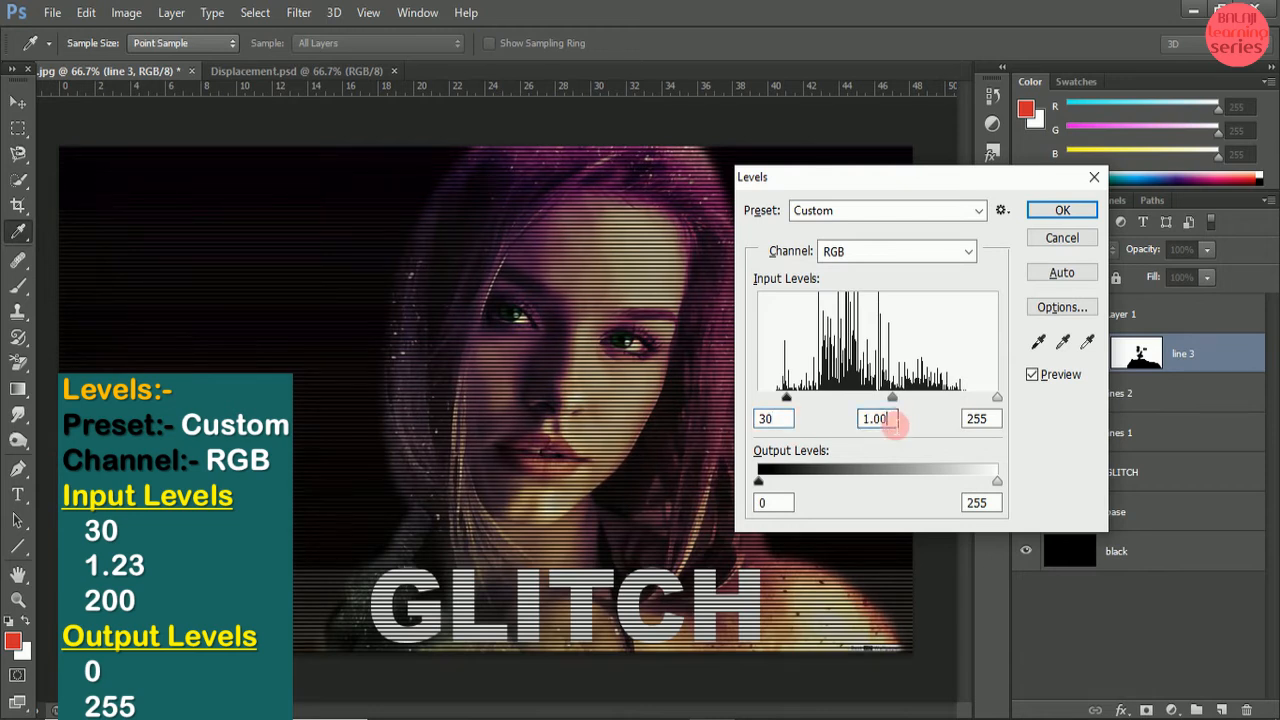
key("BackSpace")
key("BackSpace")
type("23")
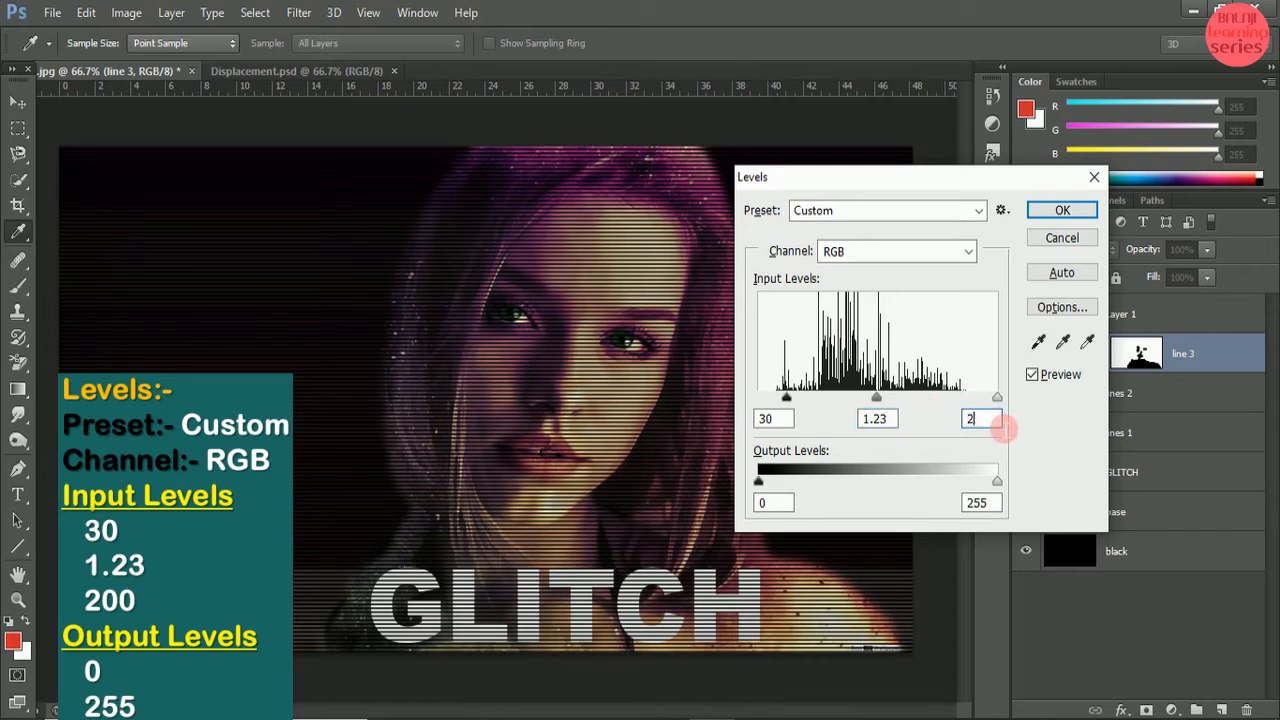
type("200")
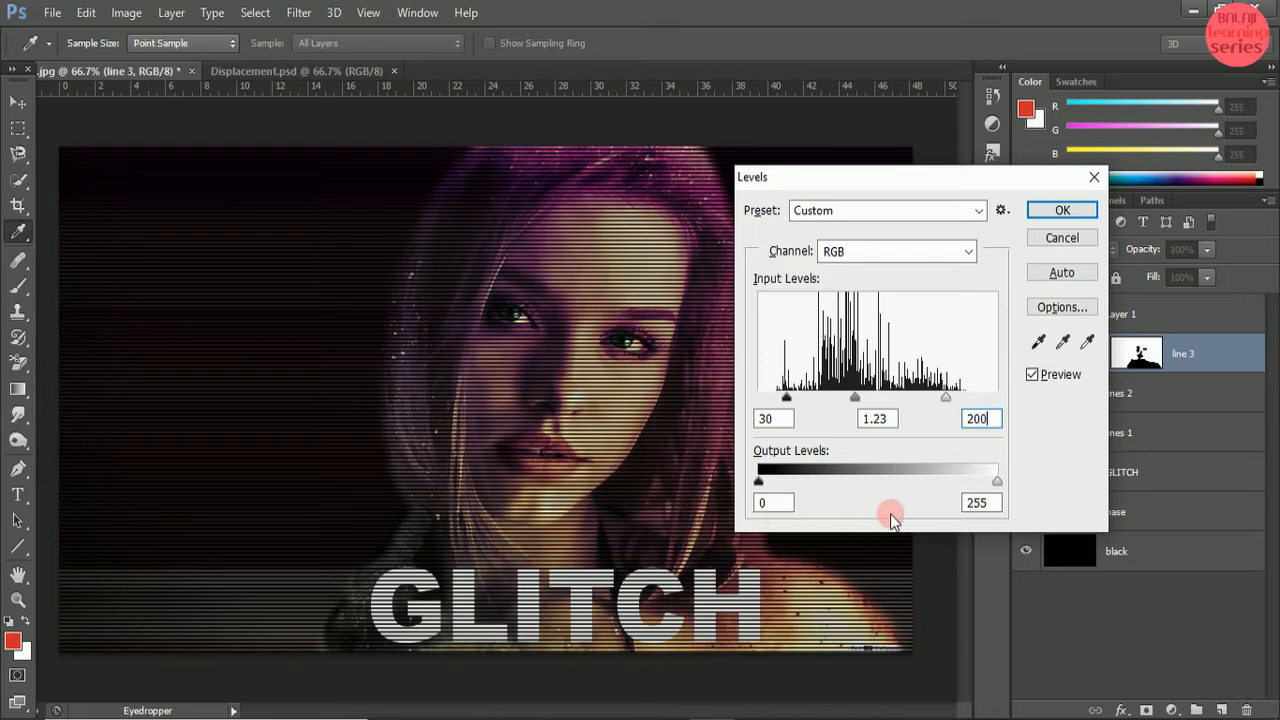
left_click(1060, 212)
key("v")
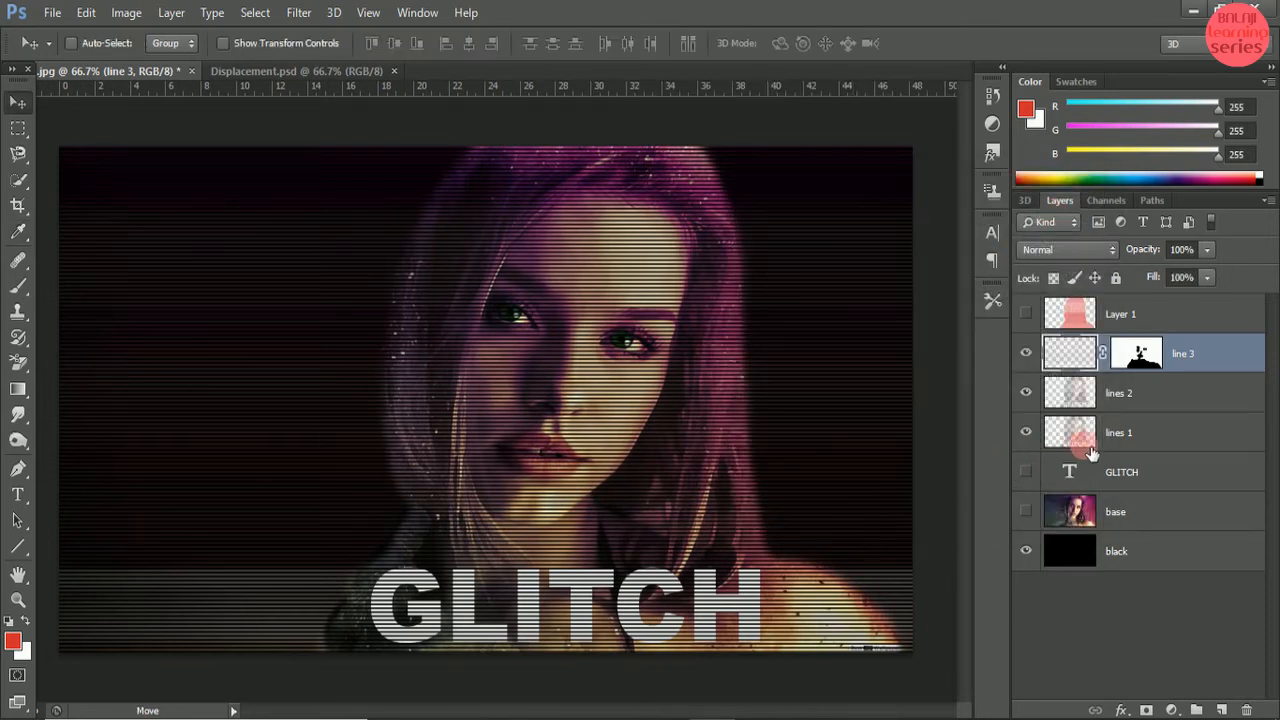
- Apply the Displace filter to the lines 1 layer with horizontal and vertical scale 8, Stretch To Fit and Repeat Edge Pixels
left_click(1113, 444)
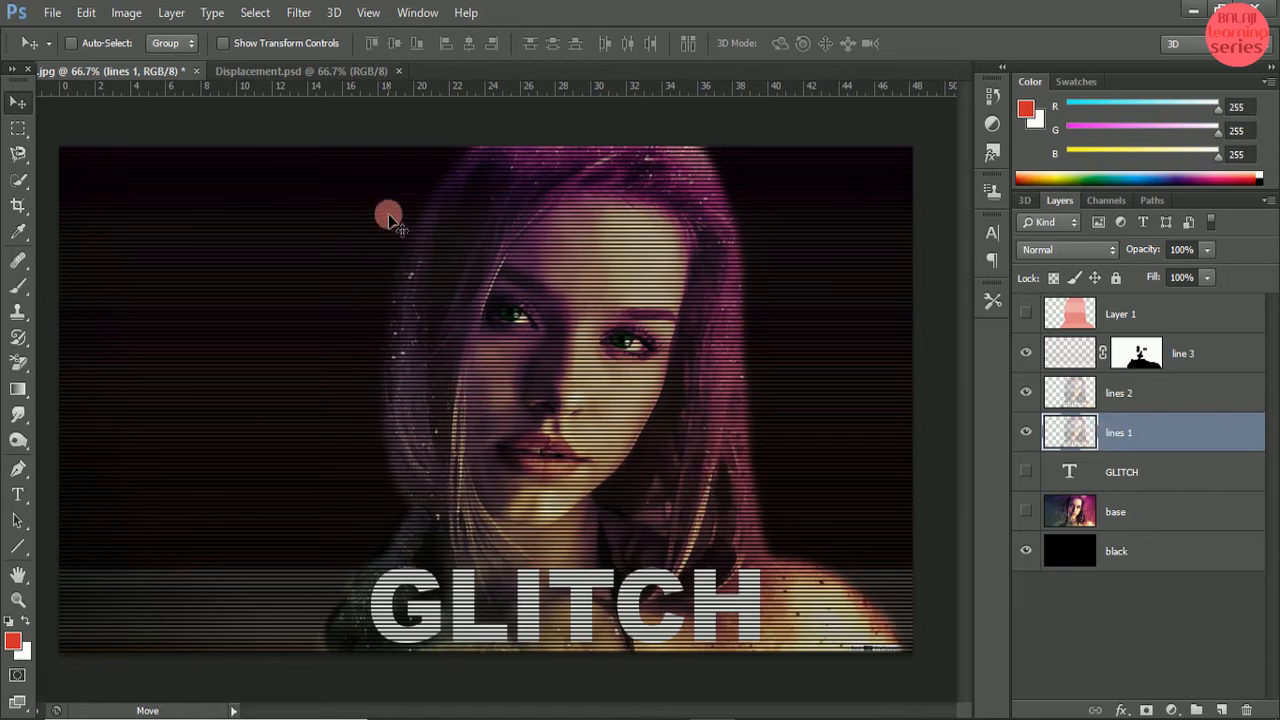
left_click(300, 13)
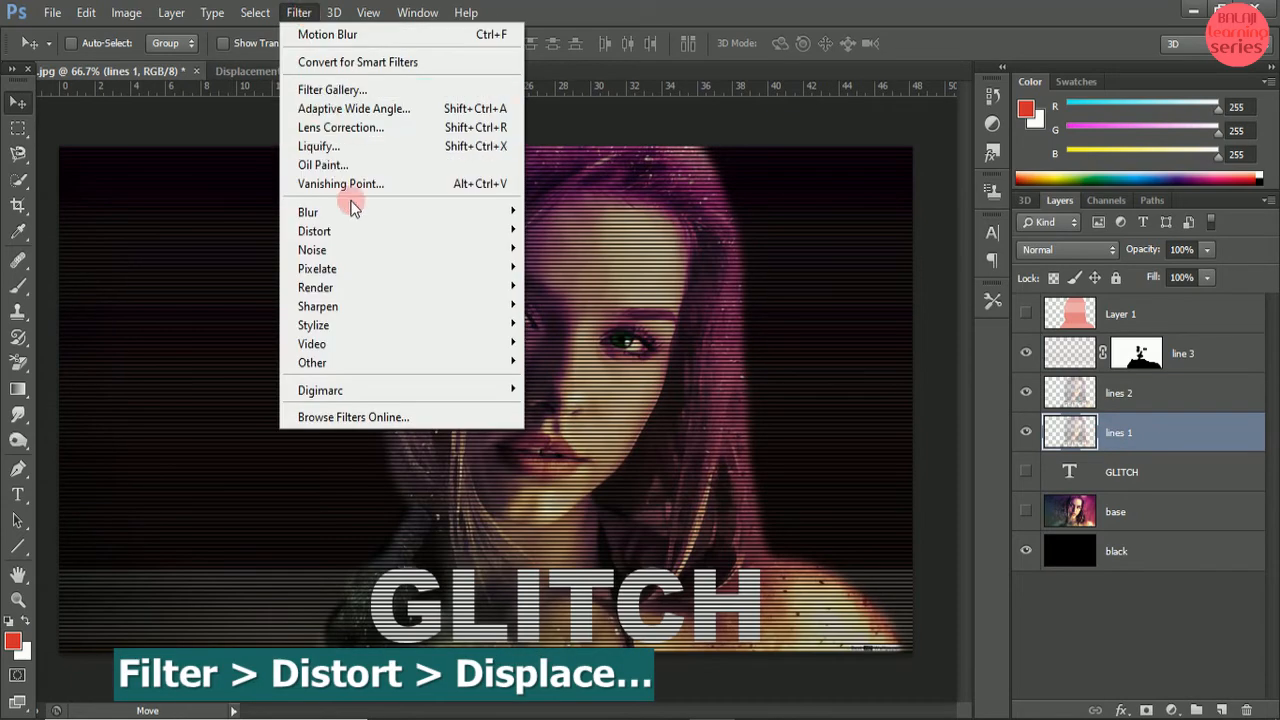
mouse_move(495, 231)
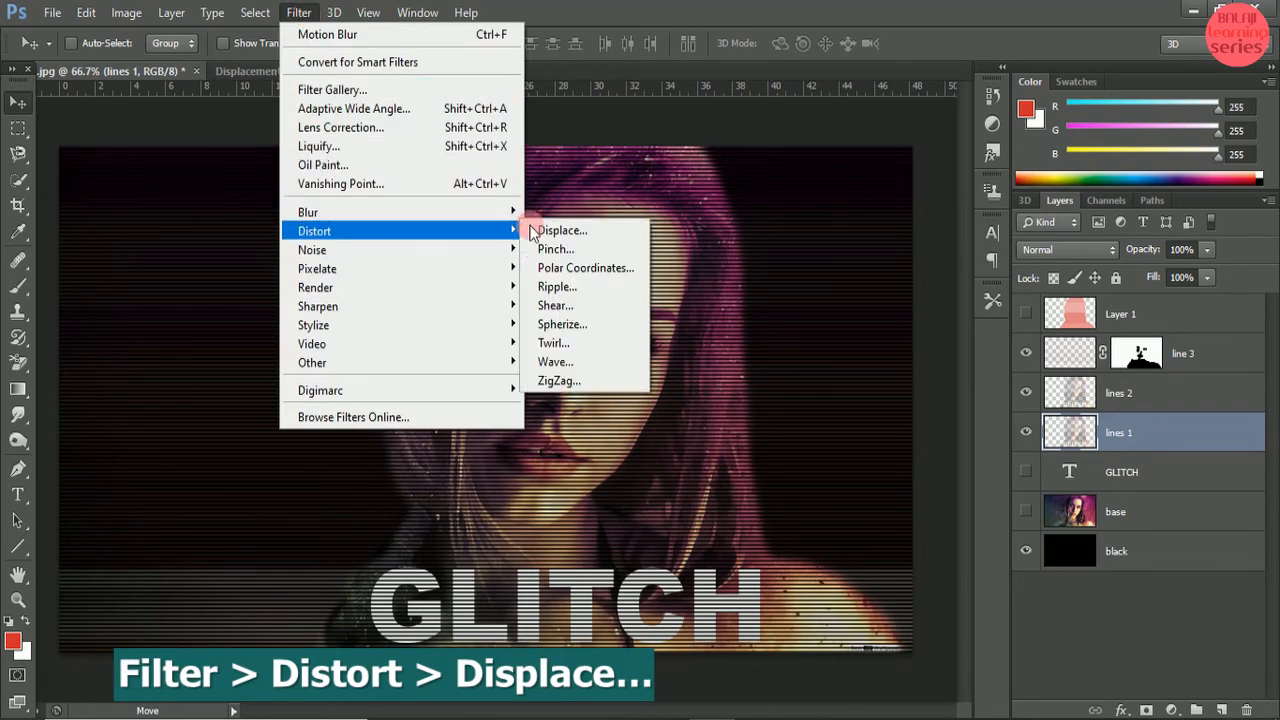
left_click(590, 234)
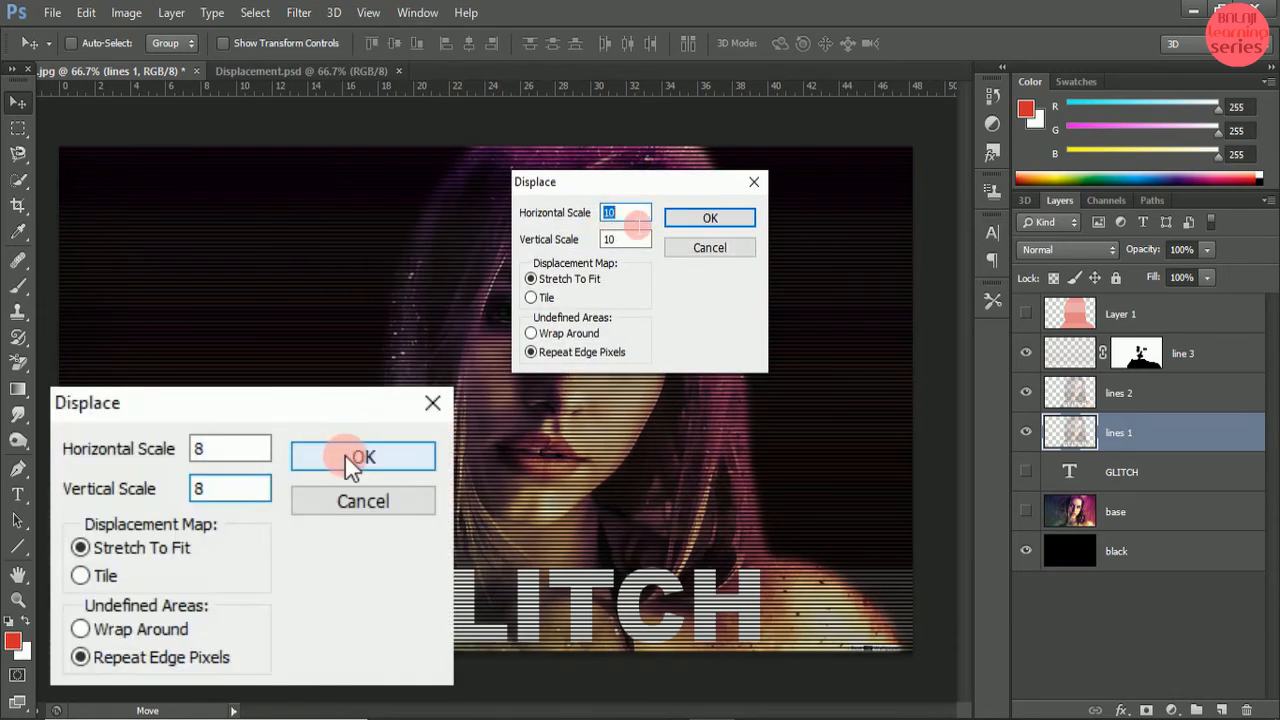
left_click(640, 248)
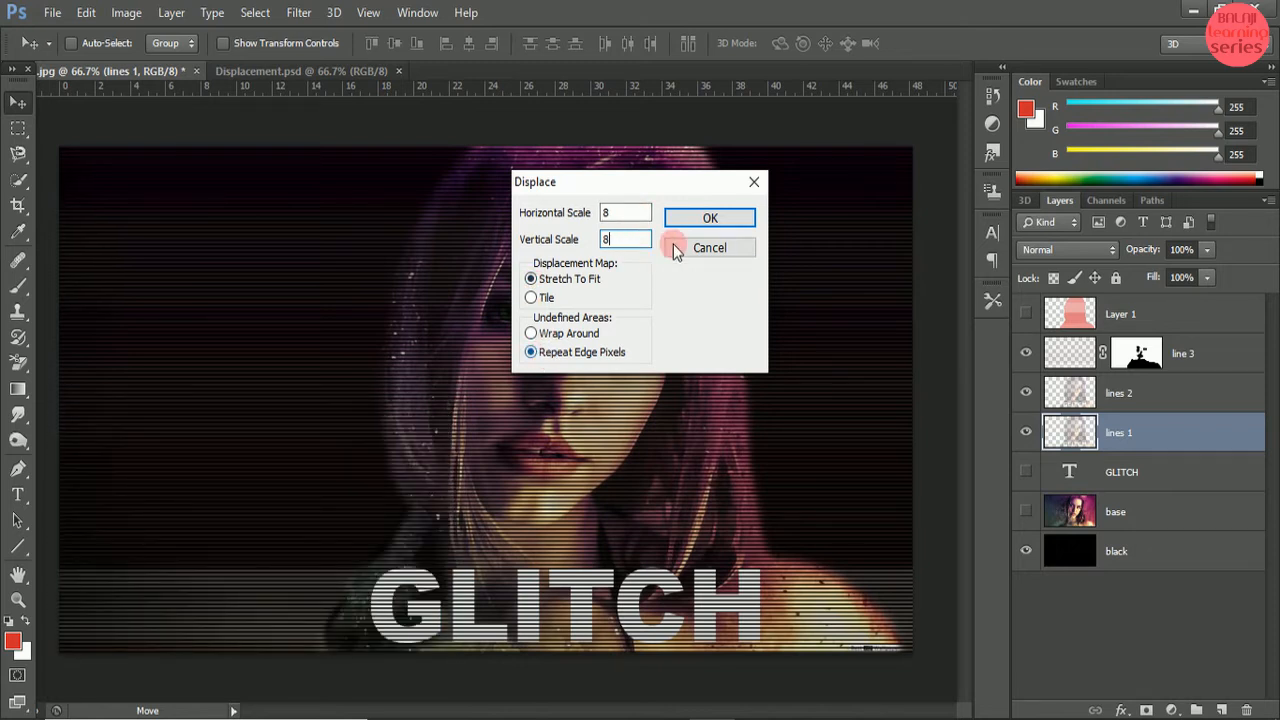
left_click(702, 220)
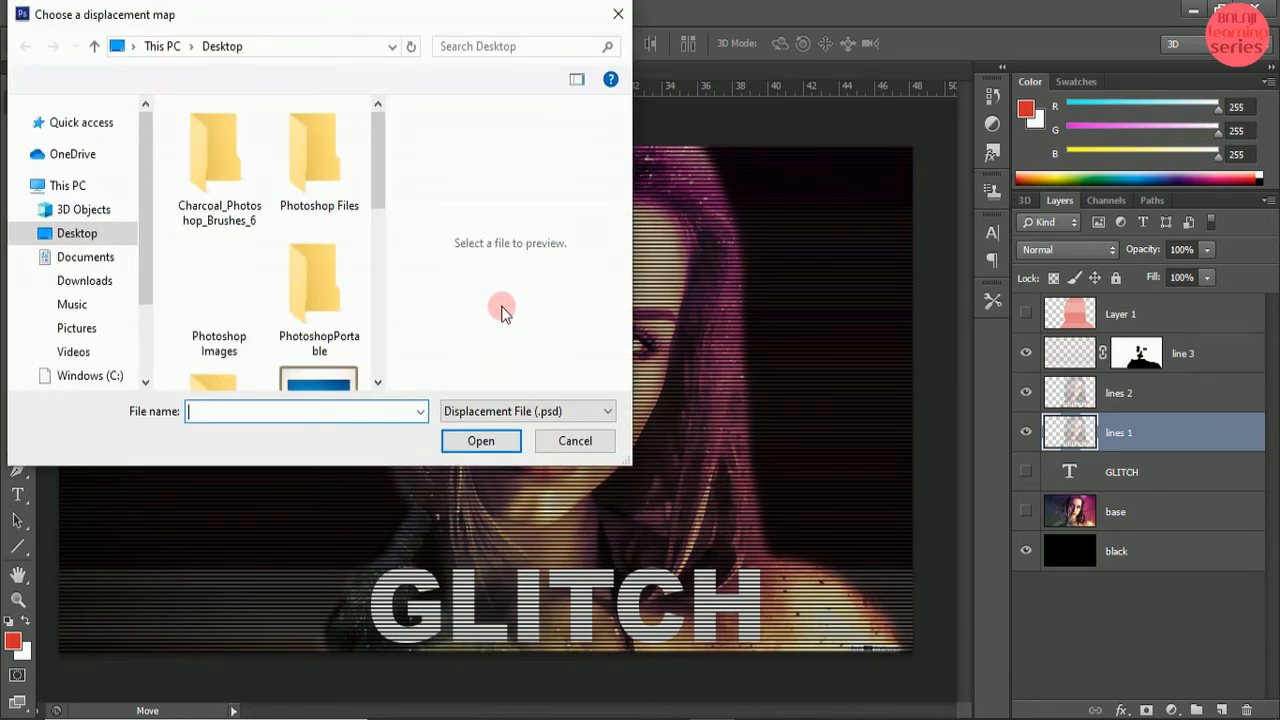
- Load the Displacement file from the Desktop as the displacement map
left_click(145, 104)
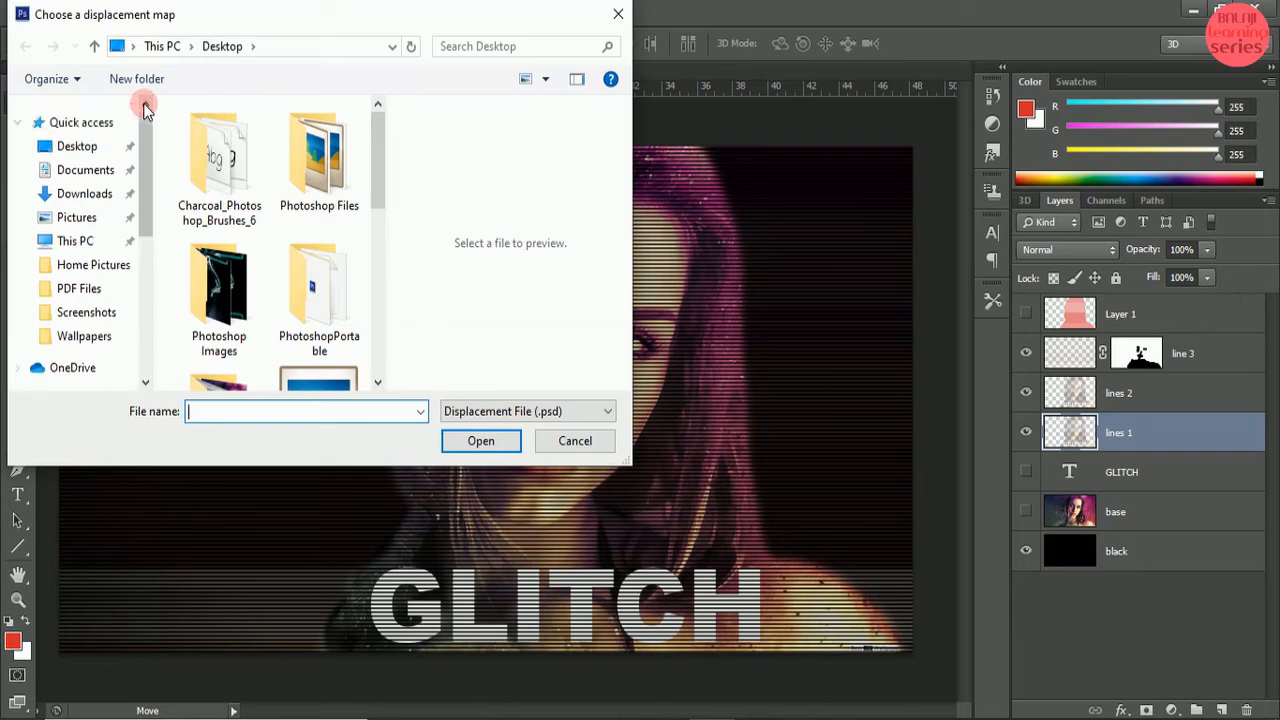
left_click(100, 147)
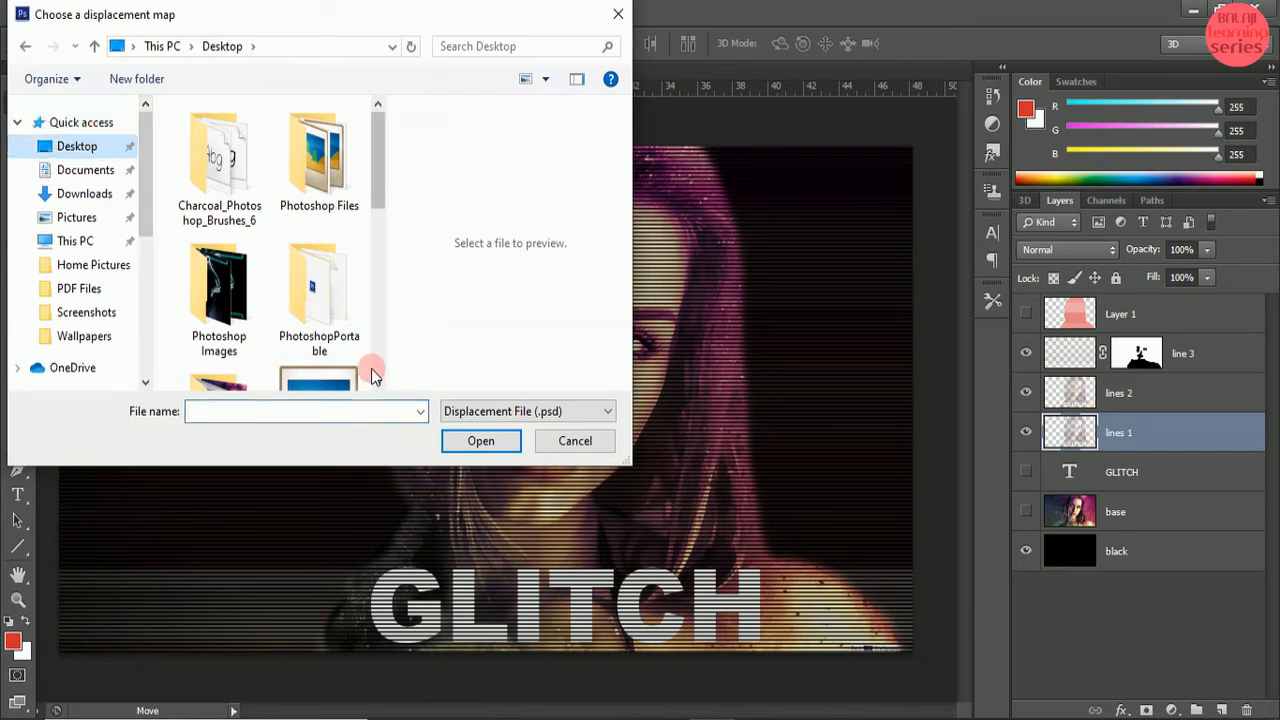
scroll(378, 383, "down", 5)
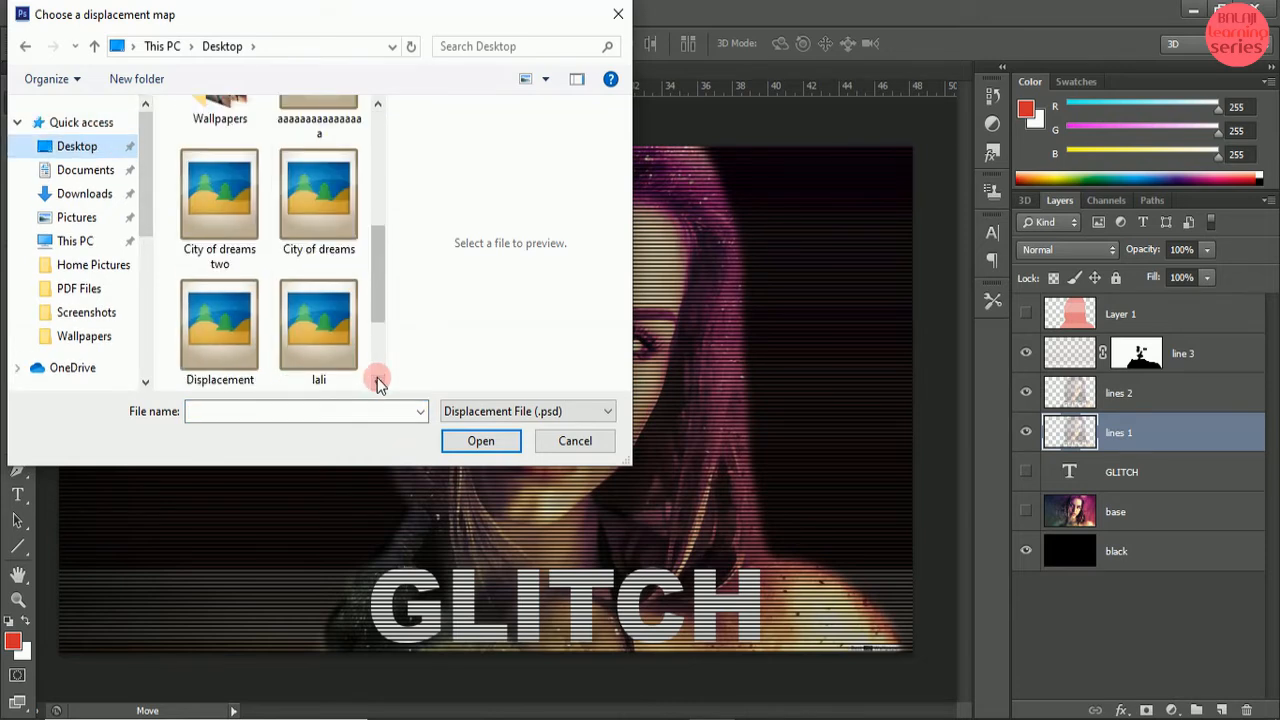
left_click(202, 321)
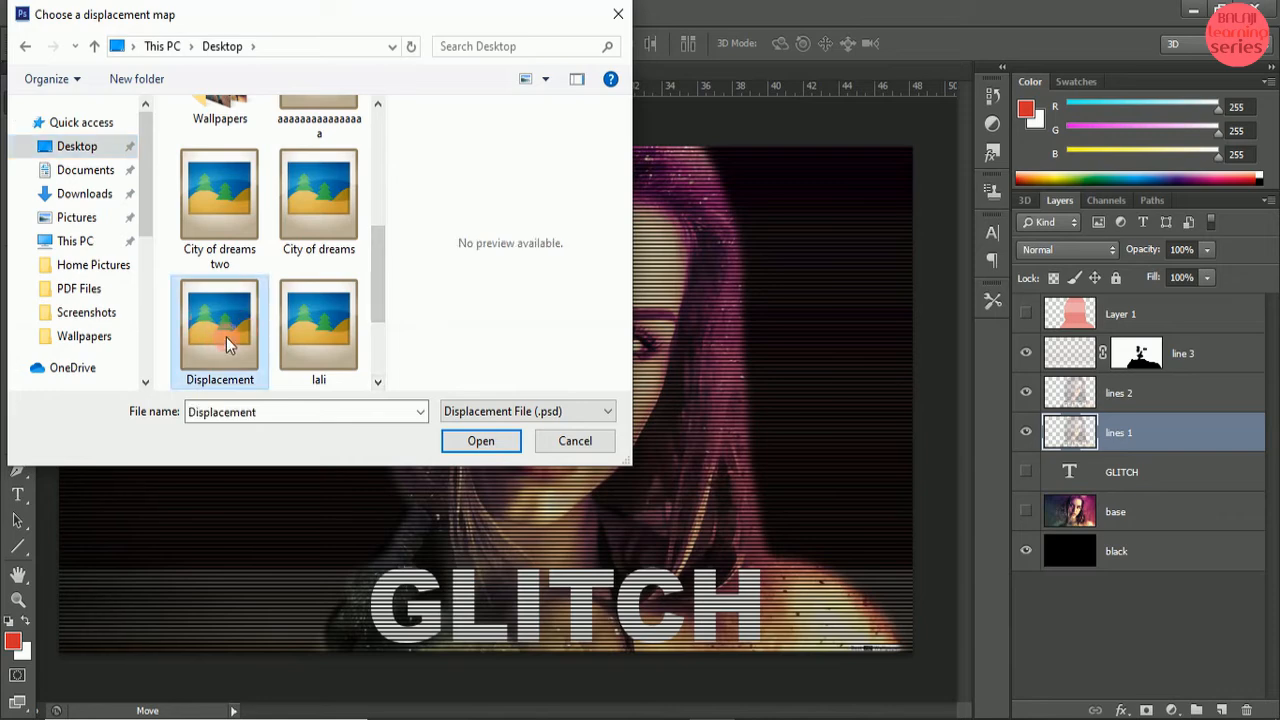
left_click(460, 447)
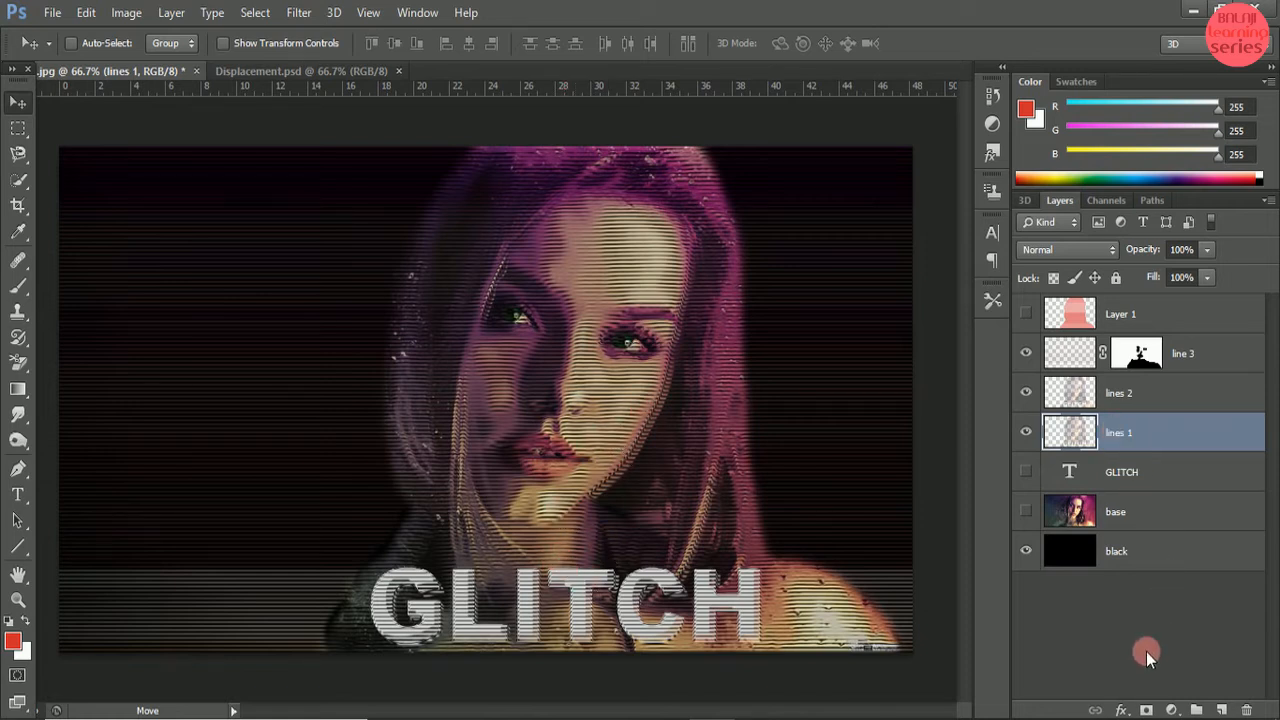
- Add a layer mask to lines 1 and paint black over the eyes, nose and lips with a 50 px, 50% hardness brush
left_click(1147, 710)
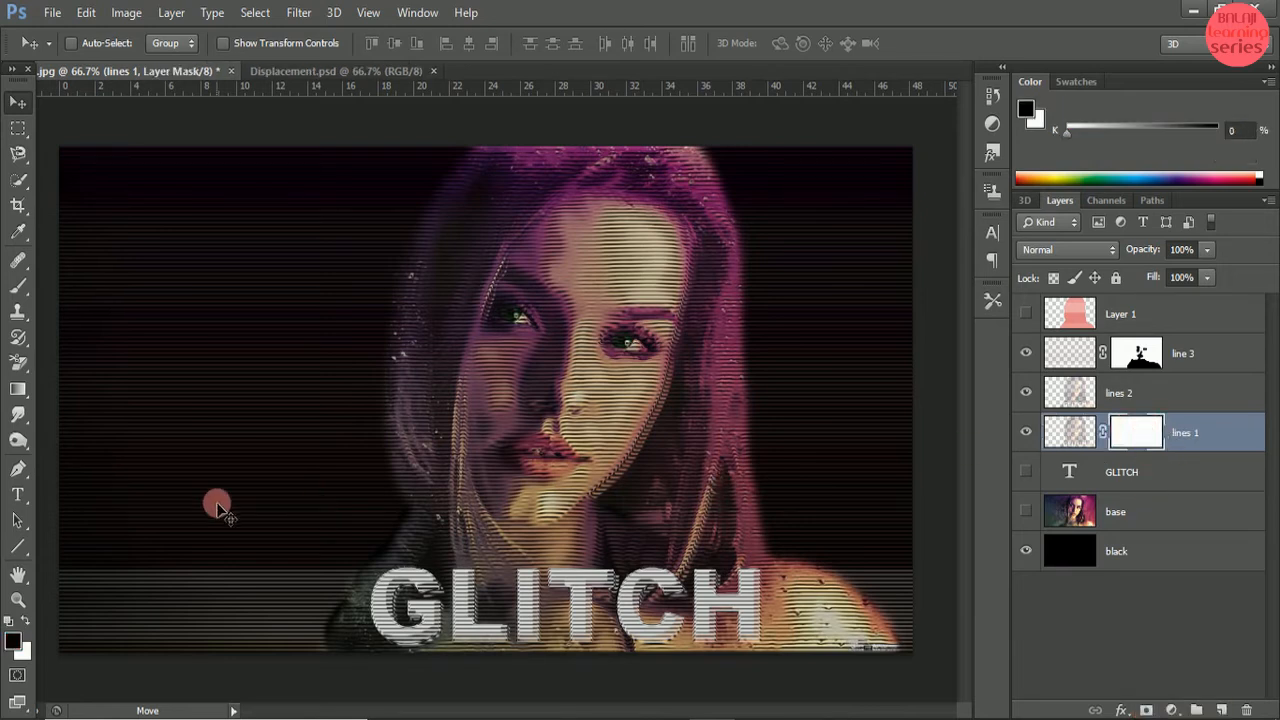
right_click(19, 288)
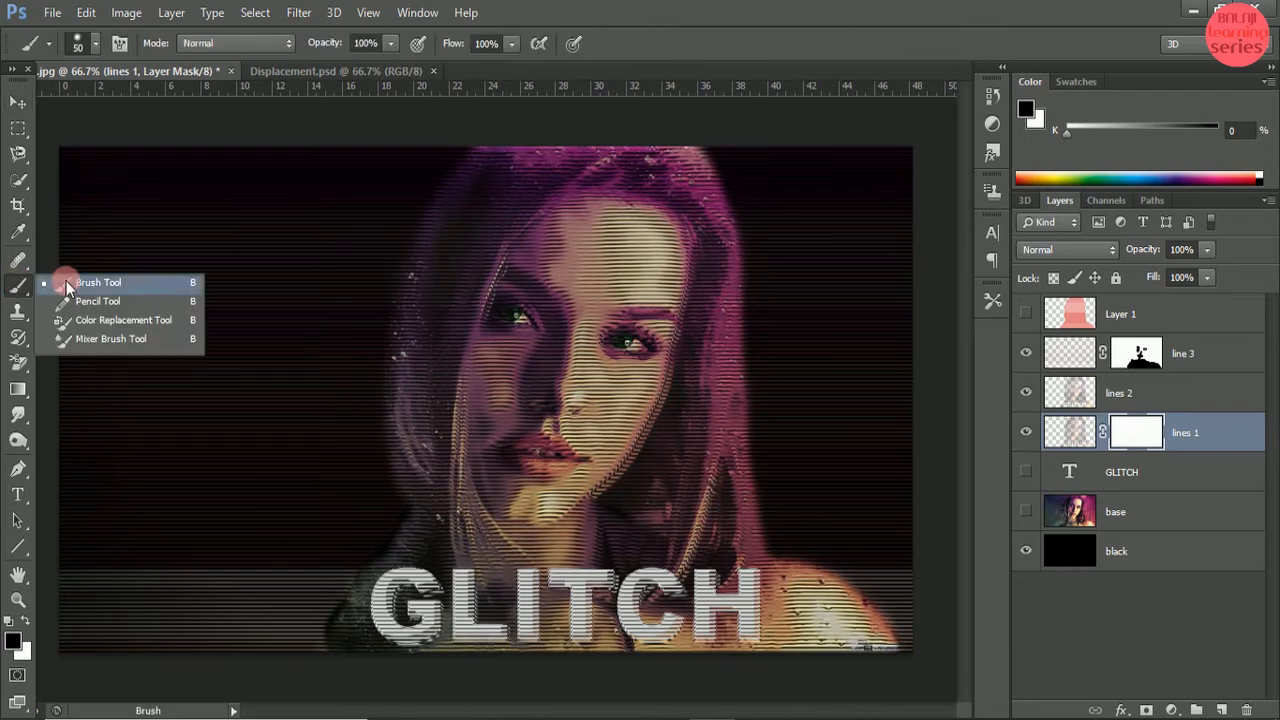
left_click(63, 283)
left_click(95, 43)
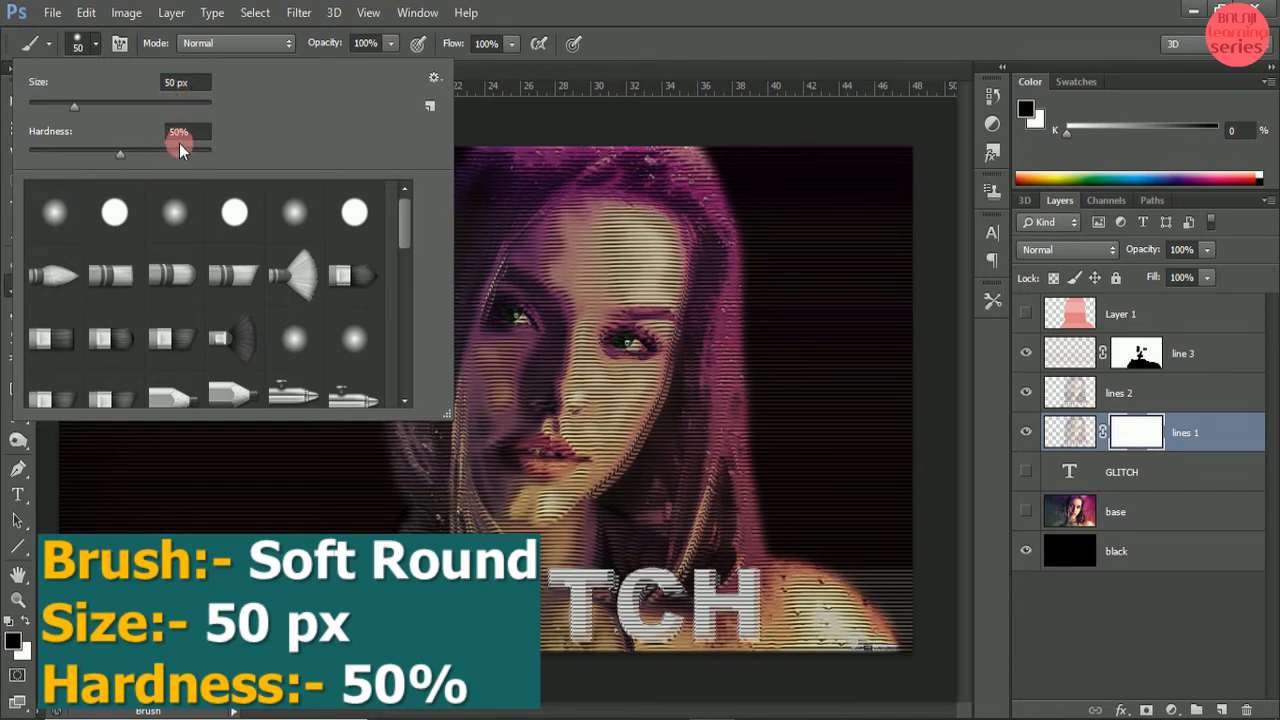
left_click(350, 57)
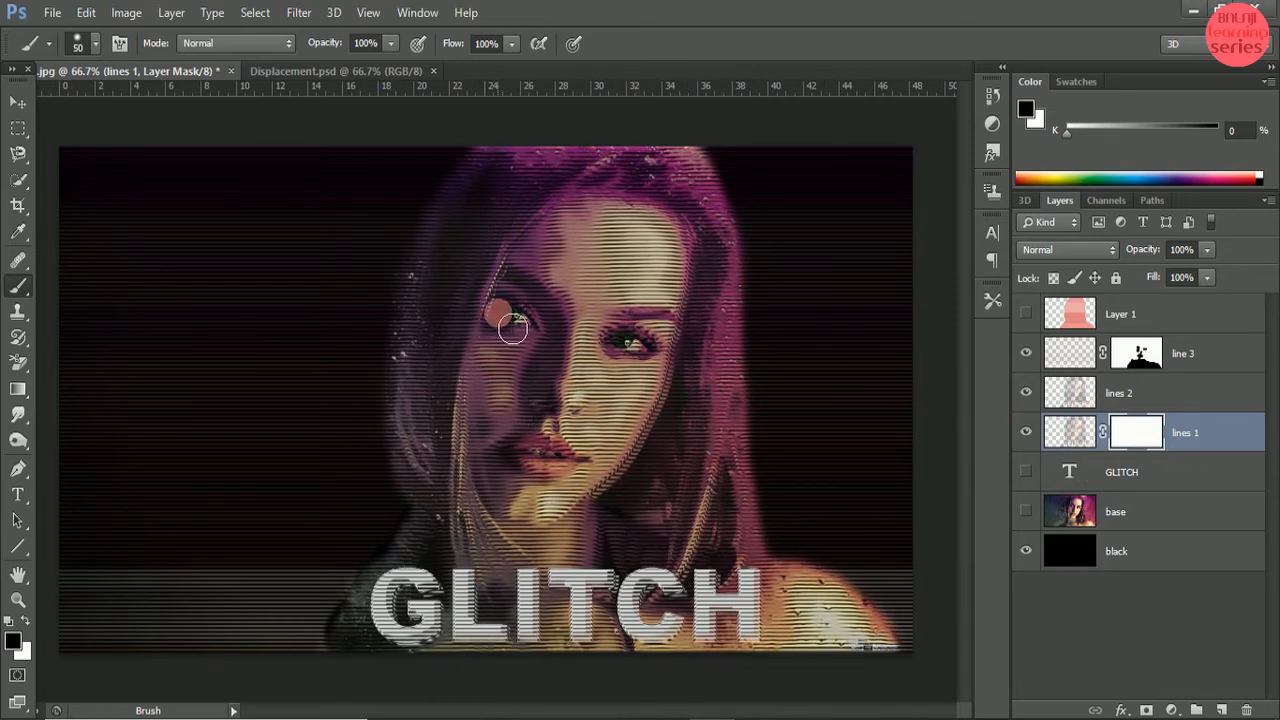
left_click_drag(512, 330, 541, 337)
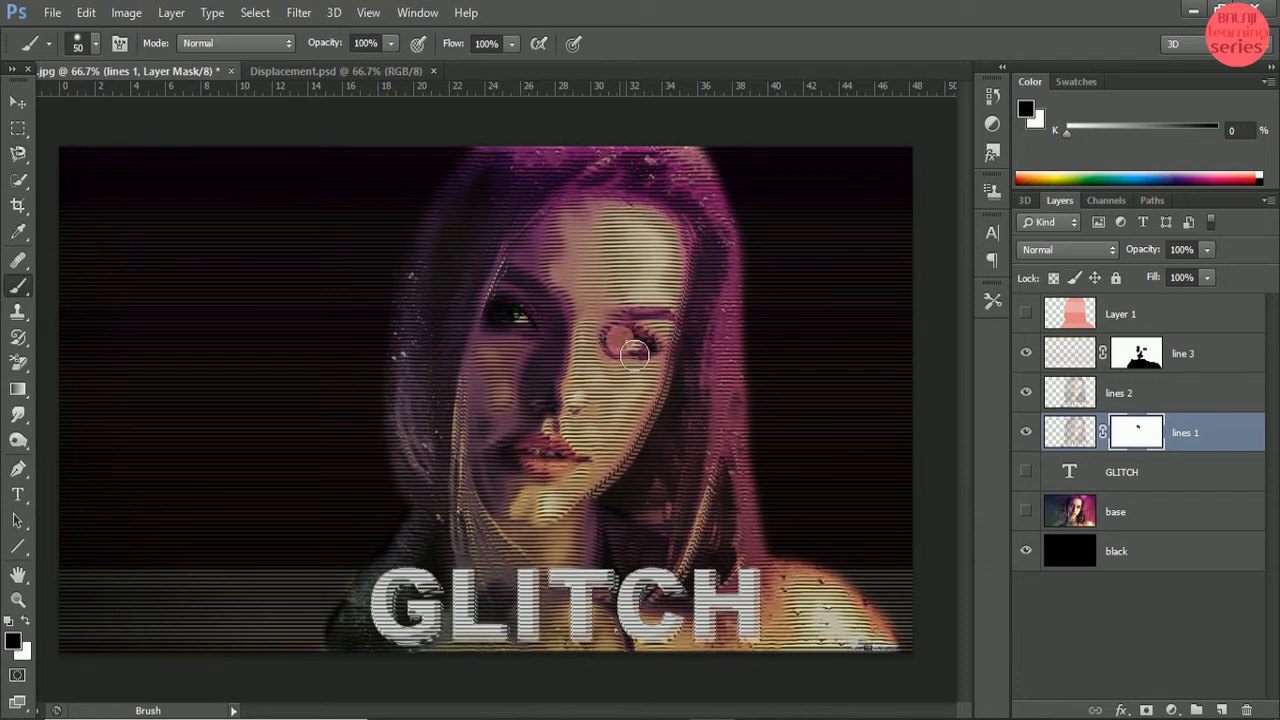
mouse_move(633, 353)
left_mouse_down()
mouse_move(661, 358)
mouse_move(628, 362)
mouse_move(655, 369)
mouse_move(632, 358)
mouse_move(574, 400)
mouse_move(556, 466)
mouse_move(537, 466)
mouse_move(552, 455)
mouse_move(584, 472)
mouse_move(534, 473)
mouse_move(551, 496)
mouse_move(537, 514)
mouse_move(560, 432)
mouse_move(539, 522)
mouse_move(552, 528)
mouse_move(535, 530)
mouse_move(548, 532)
mouse_move(593, 457)
mouse_move(586, 417)
mouse_move(567, 410)
mouse_move(605, 428)
mouse_move(565, 445)
mouse_move(563, 470)
left_mouse_up()
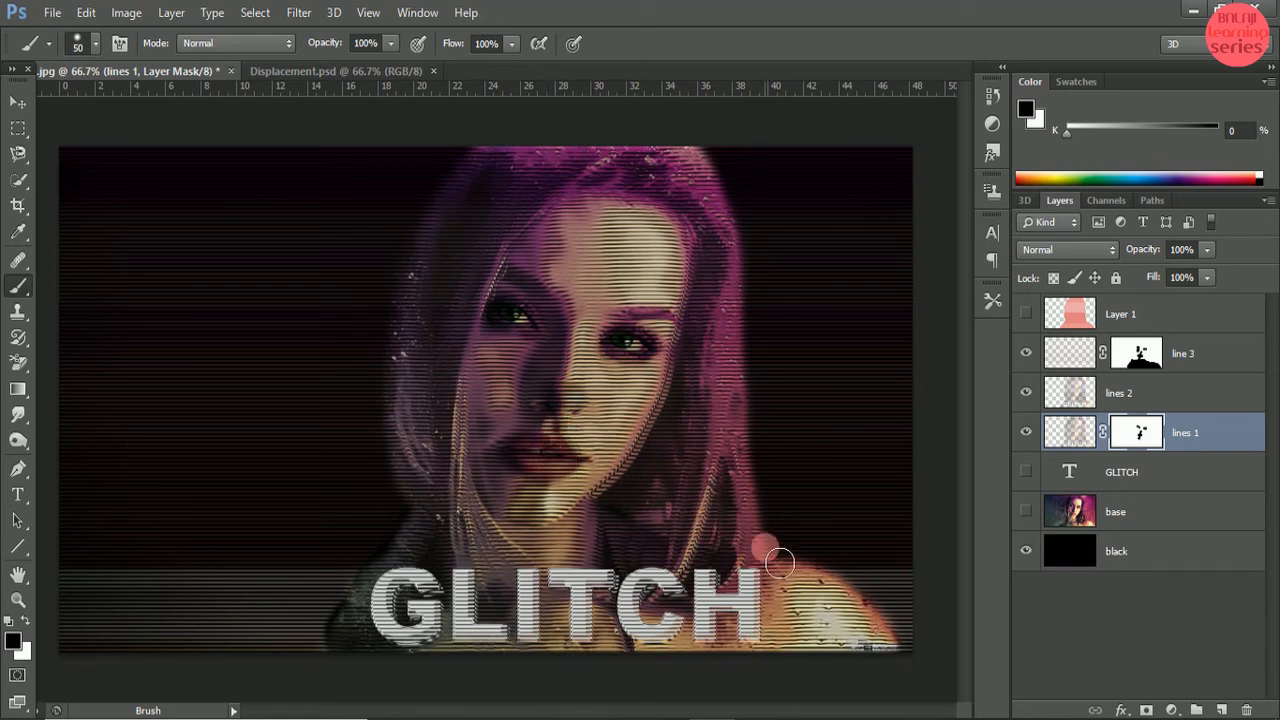
- Add a layer mask to lines 2 and paint black over the GLITCH text, lower neck and shoulders
left_click(1153, 400)
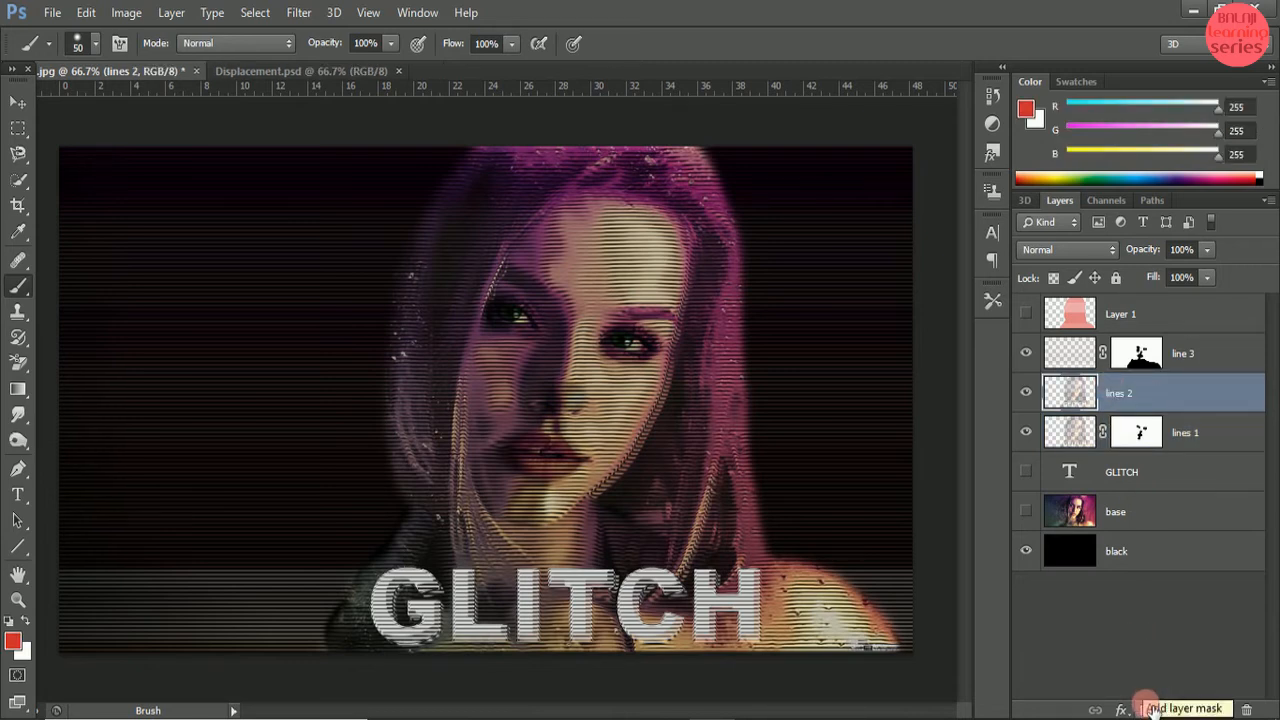
left_click(1146, 709)
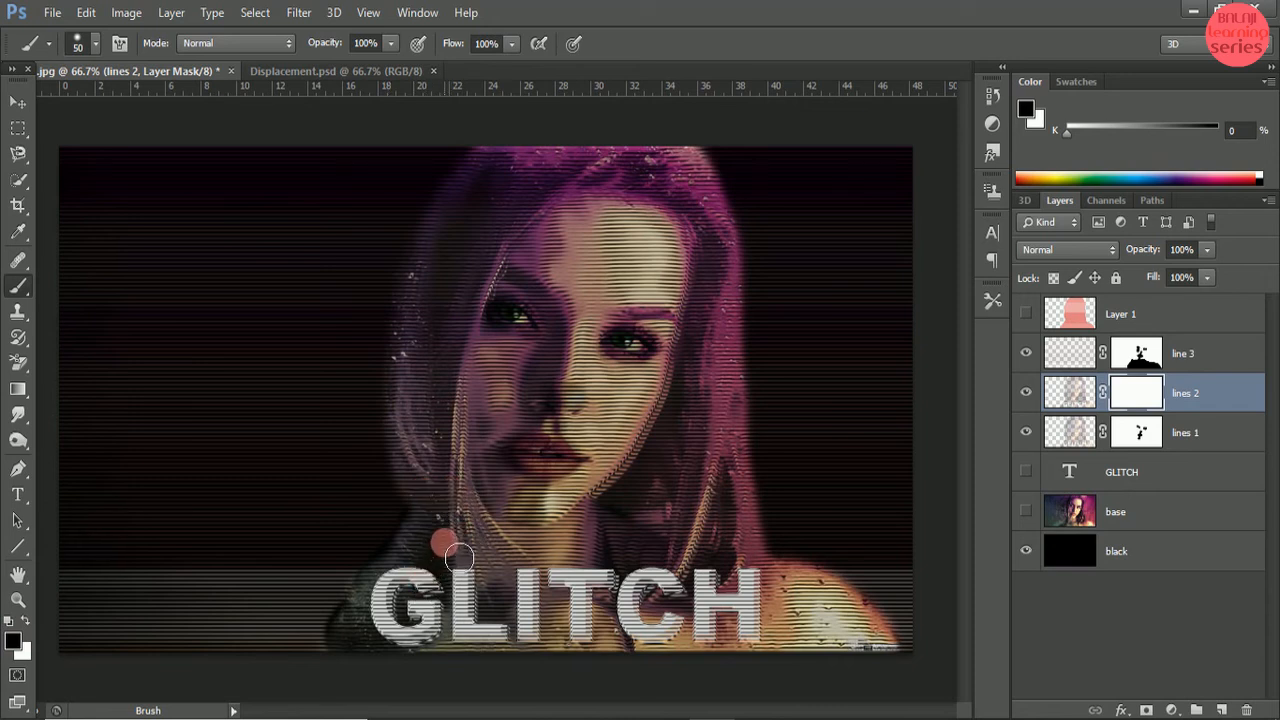
mouse_move(411, 596)
left_mouse_down()
mouse_move(413, 638)
mouse_move(436, 644)
mouse_move(447, 628)
mouse_move(433, 624)
mouse_move(465, 600)
mouse_move(456, 588)
mouse_move(483, 652)
mouse_move(527, 655)
mouse_move(496, 623)
mouse_move(504, 588)
mouse_move(490, 561)
mouse_move(572, 558)
mouse_move(604, 531)
mouse_move(555, 600)
mouse_move(518, 603)
mouse_move(530, 591)
mouse_move(501, 632)
mouse_move(601, 639)
mouse_move(467, 657)
mouse_move(612, 666)
mouse_move(399, 660)
mouse_move(397, 617)
mouse_move(436, 543)
mouse_move(389, 581)
mouse_move(365, 651)
mouse_move(908, 661)
mouse_move(838, 601)
mouse_move(752, 590)
mouse_move(798, 630)
mouse_move(835, 625)
mouse_move(755, 598)
mouse_move(650, 605)
mouse_move(616, 654)
mouse_move(769, 619)
mouse_move(672, 580)
mouse_move(630, 597)
mouse_move(686, 590)
mouse_move(685, 630)
mouse_move(590, 604)
mouse_move(687, 571)
mouse_move(594, 514)
mouse_move(601, 553)
left_mouse_up()
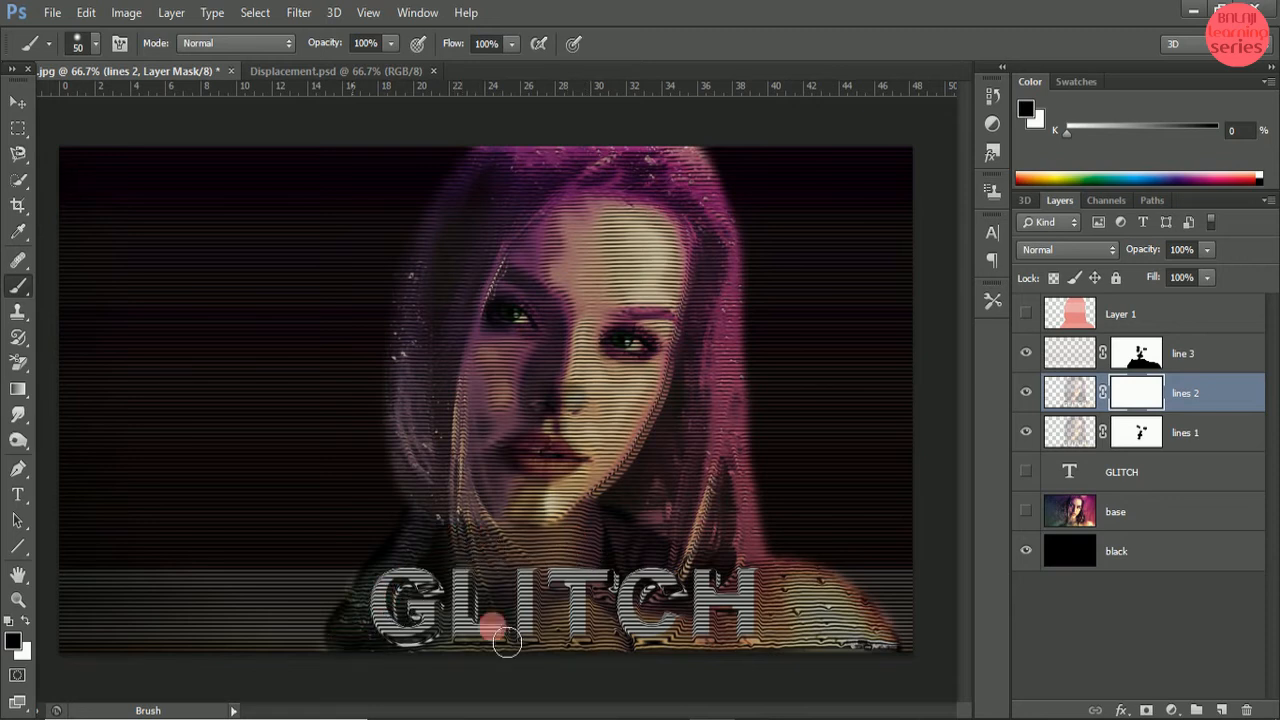
mouse_move(907, 665)
left_mouse_down()
mouse_move(850, 645)
mouse_move(556, 620)
left_mouse_up()
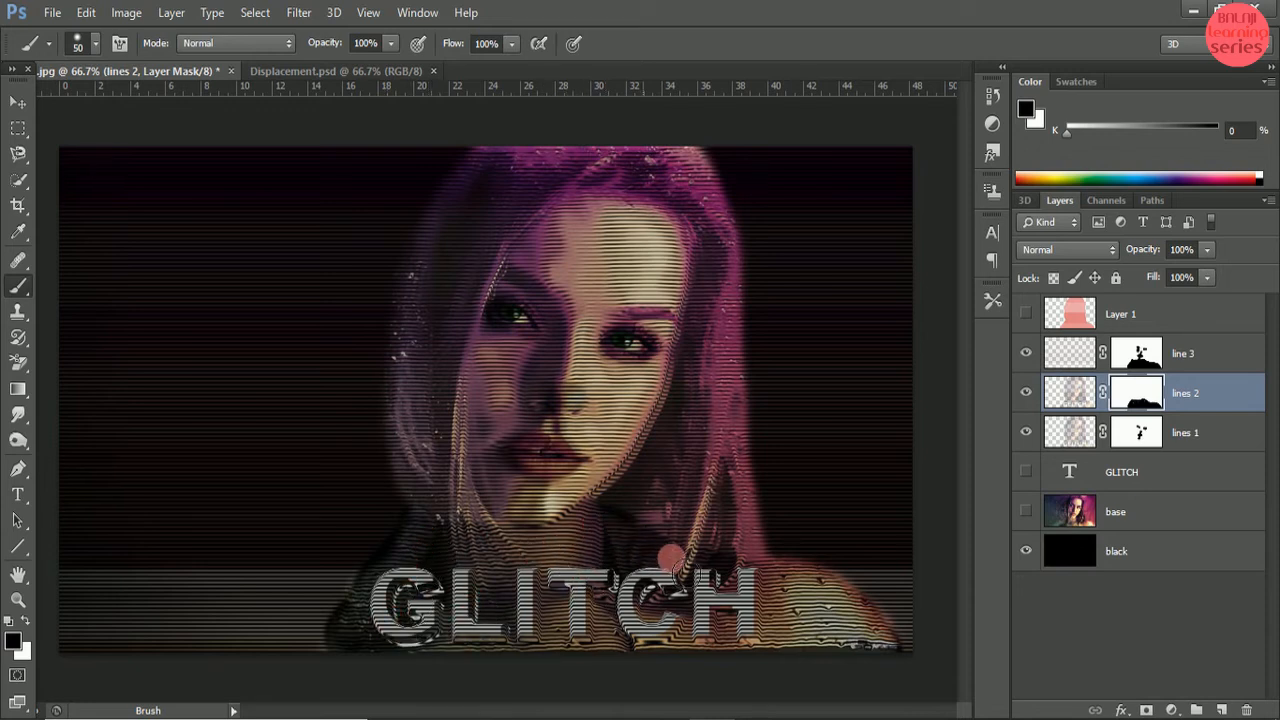
mouse_move(809, 591)
left_mouse_down()
mouse_move(877, 623)
mouse_move(906, 668)
left_mouse_up()
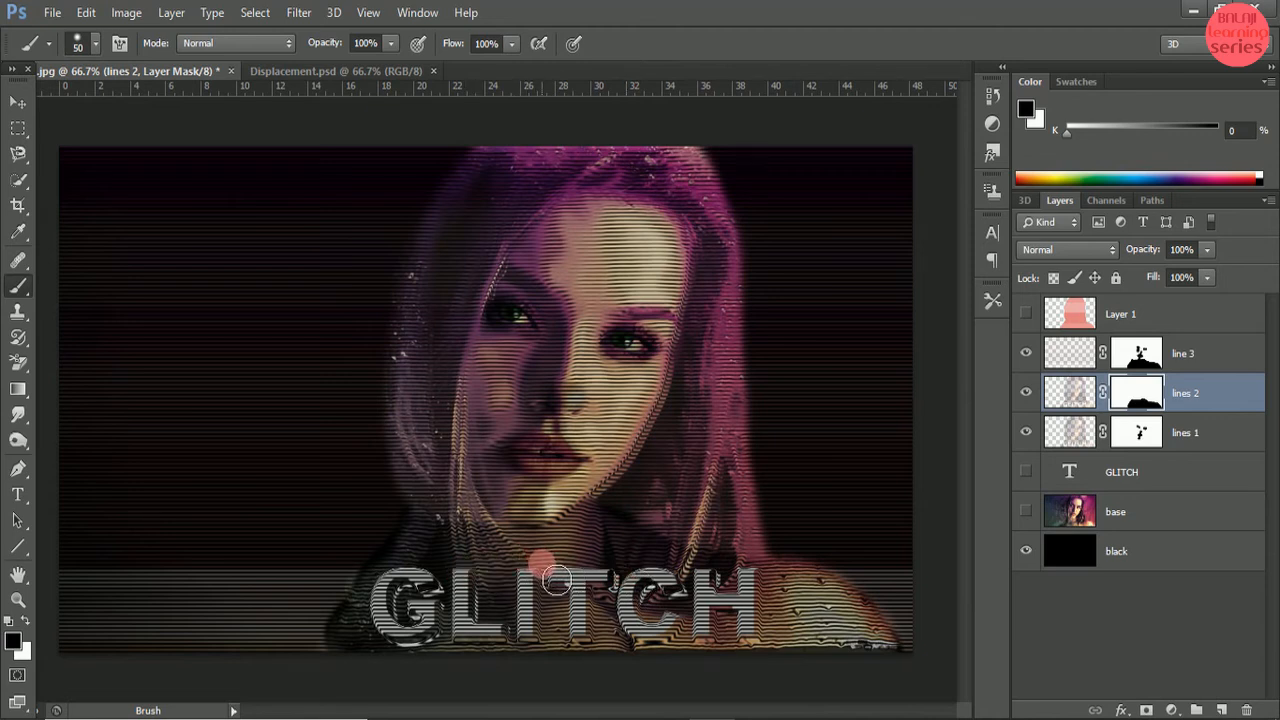
- Unlink the line 3 layer from its mask and target the layer's image with the Move tool active
left_click(17, 102)
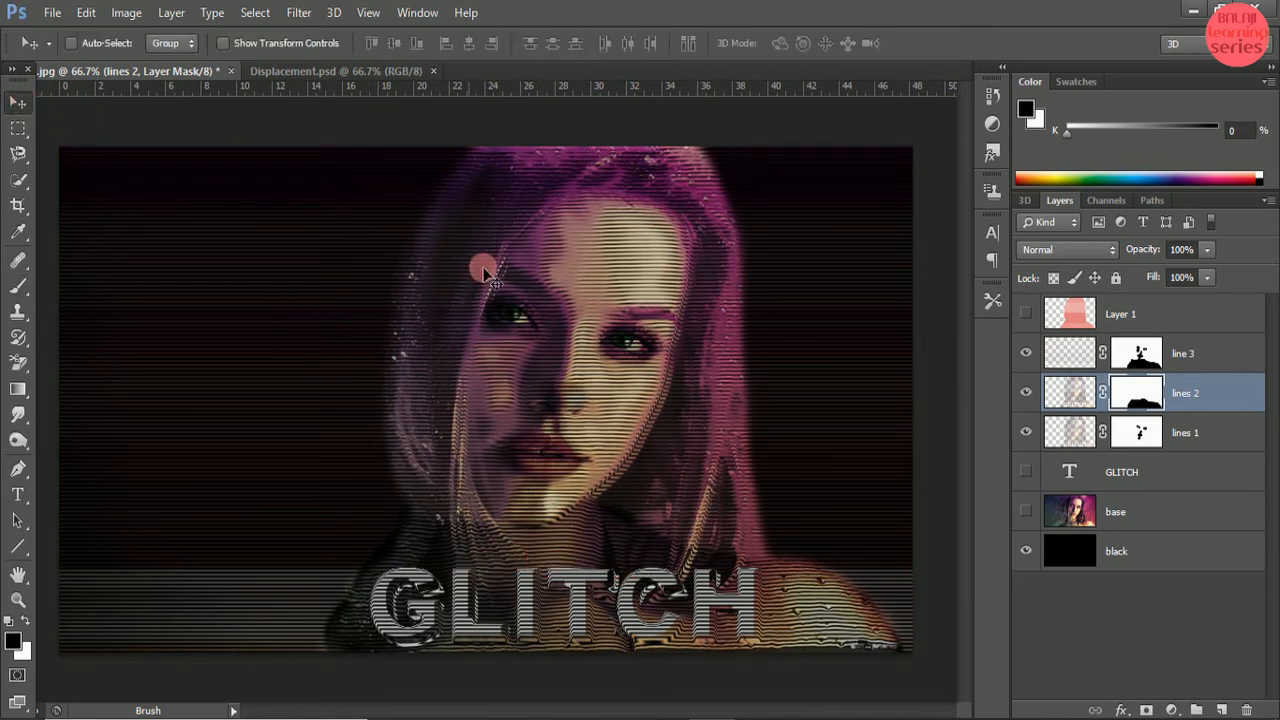
left_click(1178, 354)
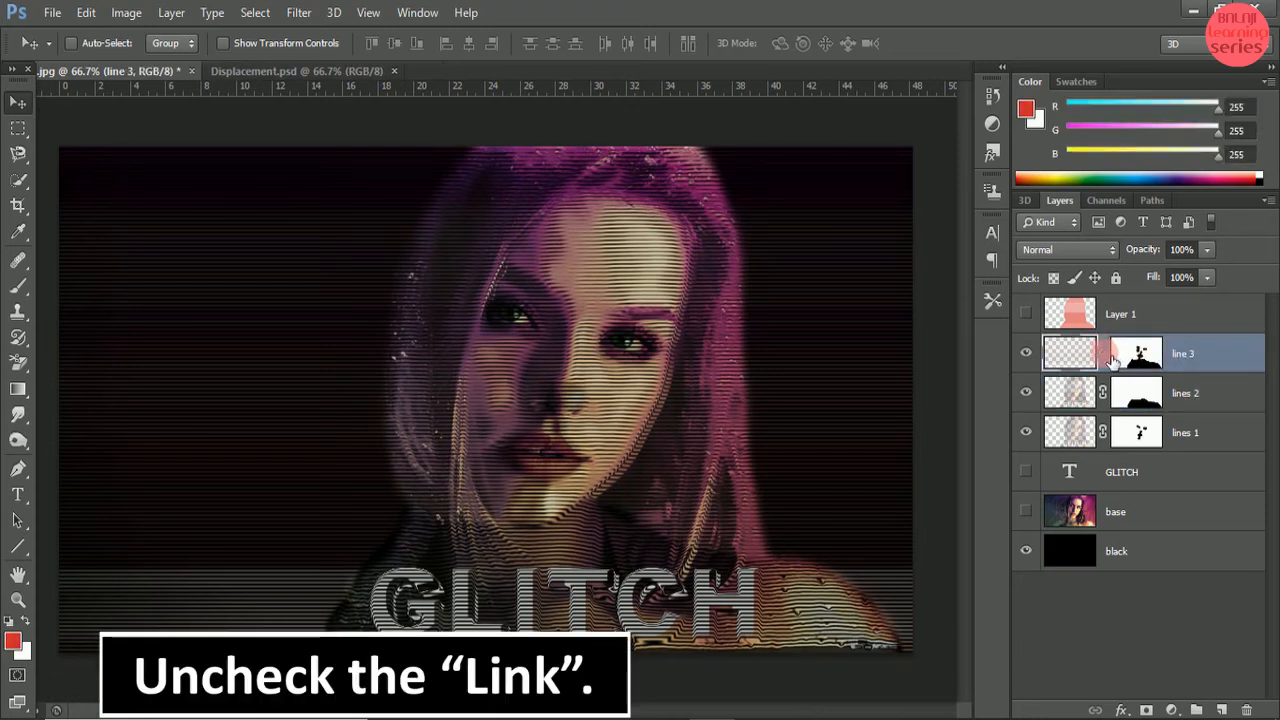
left_click(1104, 355)
left_click(1066, 358)
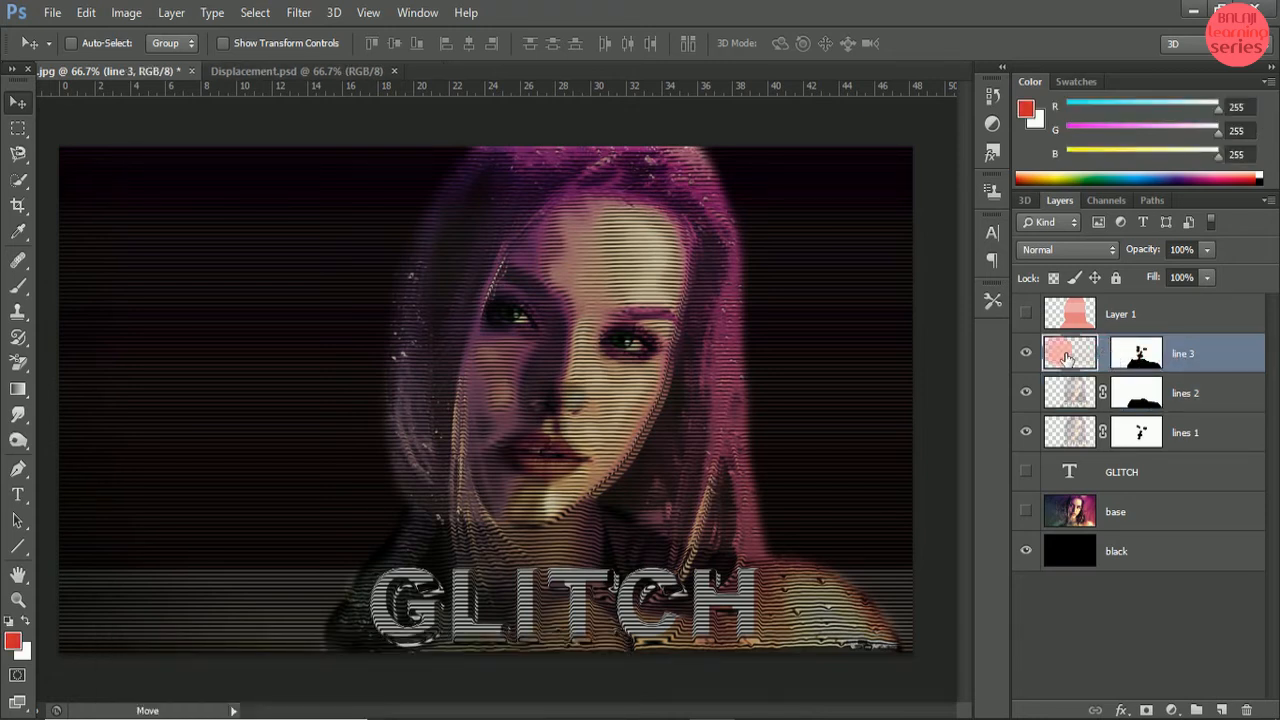
- Apply a randomized Sine Wave distortion to the line 3 image with 5 generators, wavelength 10 to 120, amplitude 5 to 35 and 100% scale
left_click_drag(1066, 358, 1072, 372)
left_click(303, 14)
mouse_move(418, 224)
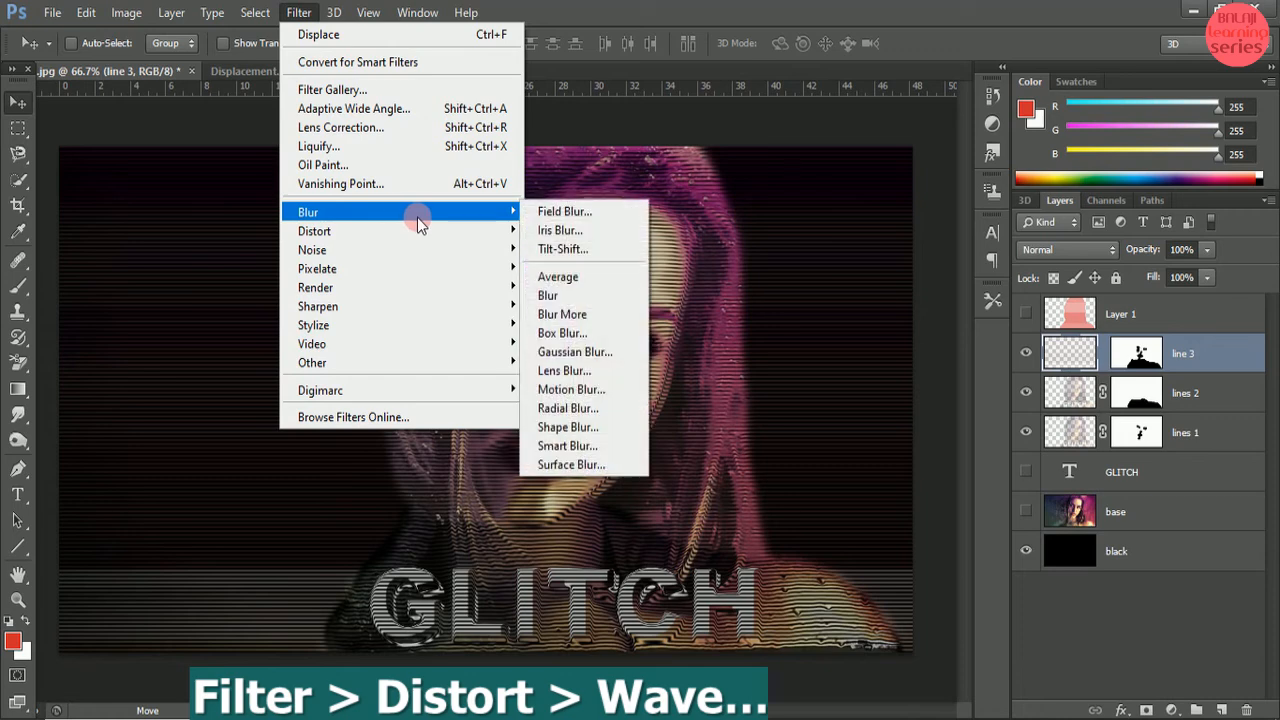
mouse_move(471, 234)
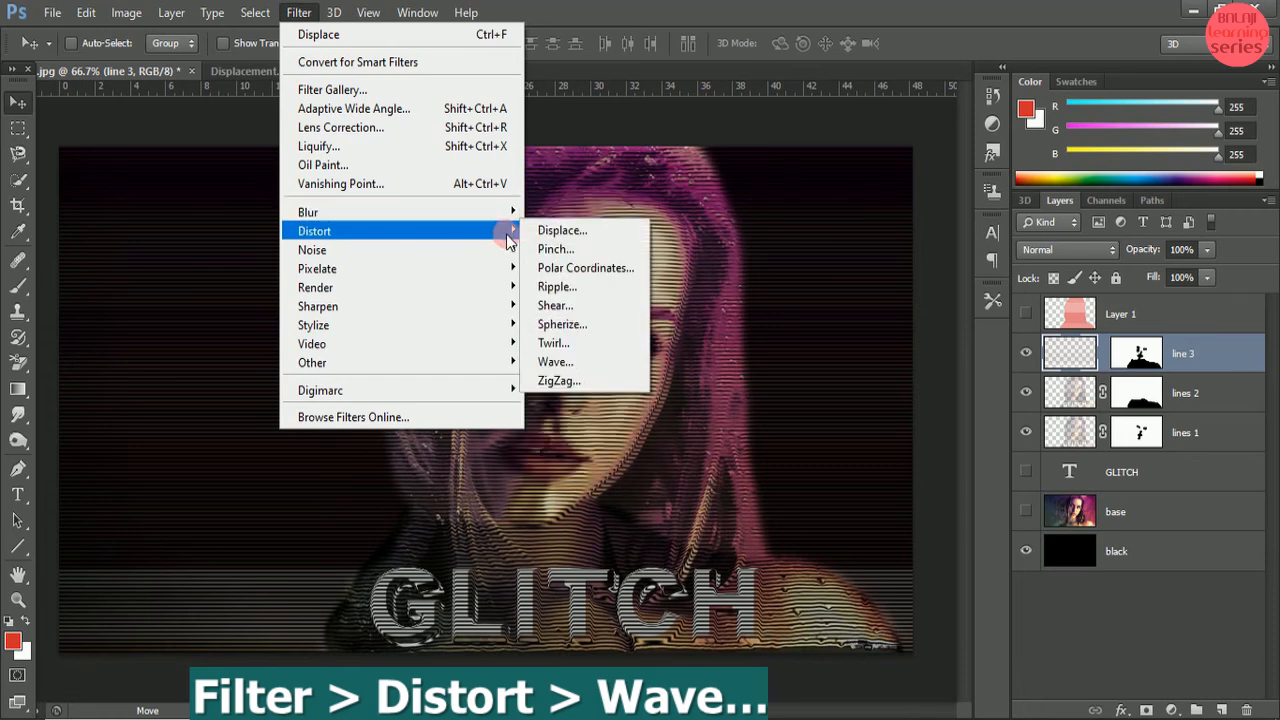
left_click(553, 362)
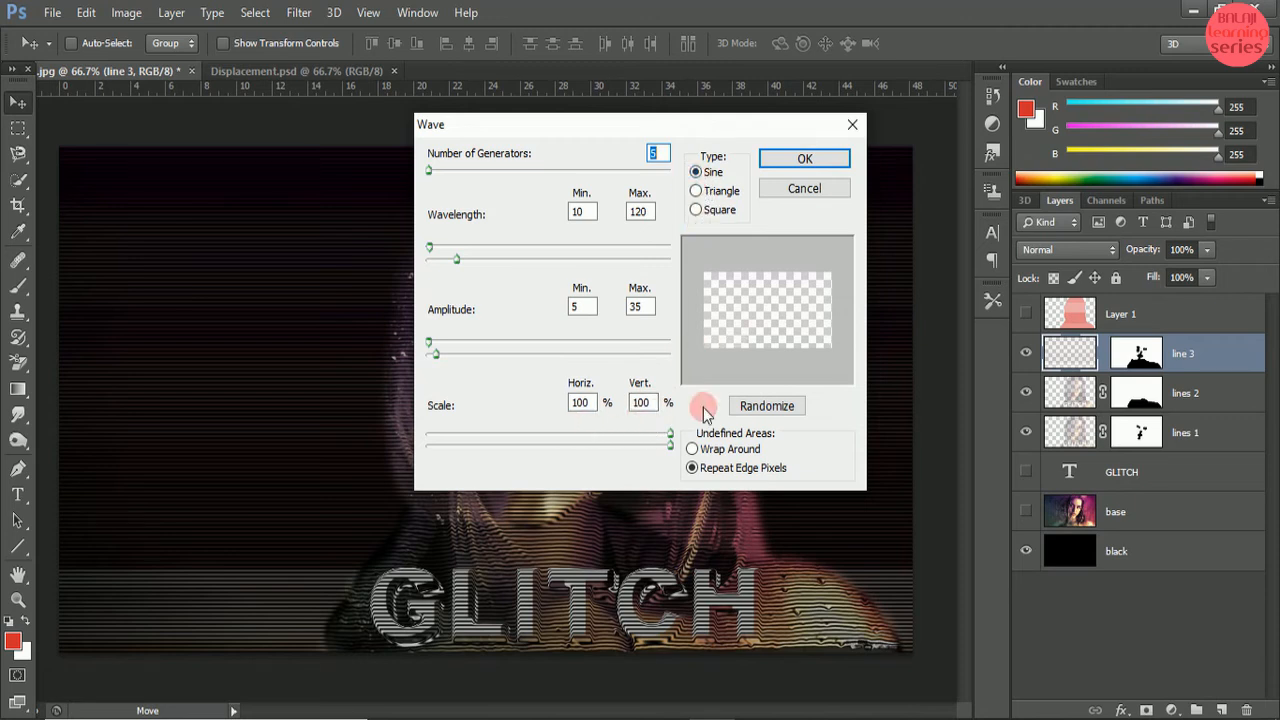
left_click(787, 406)
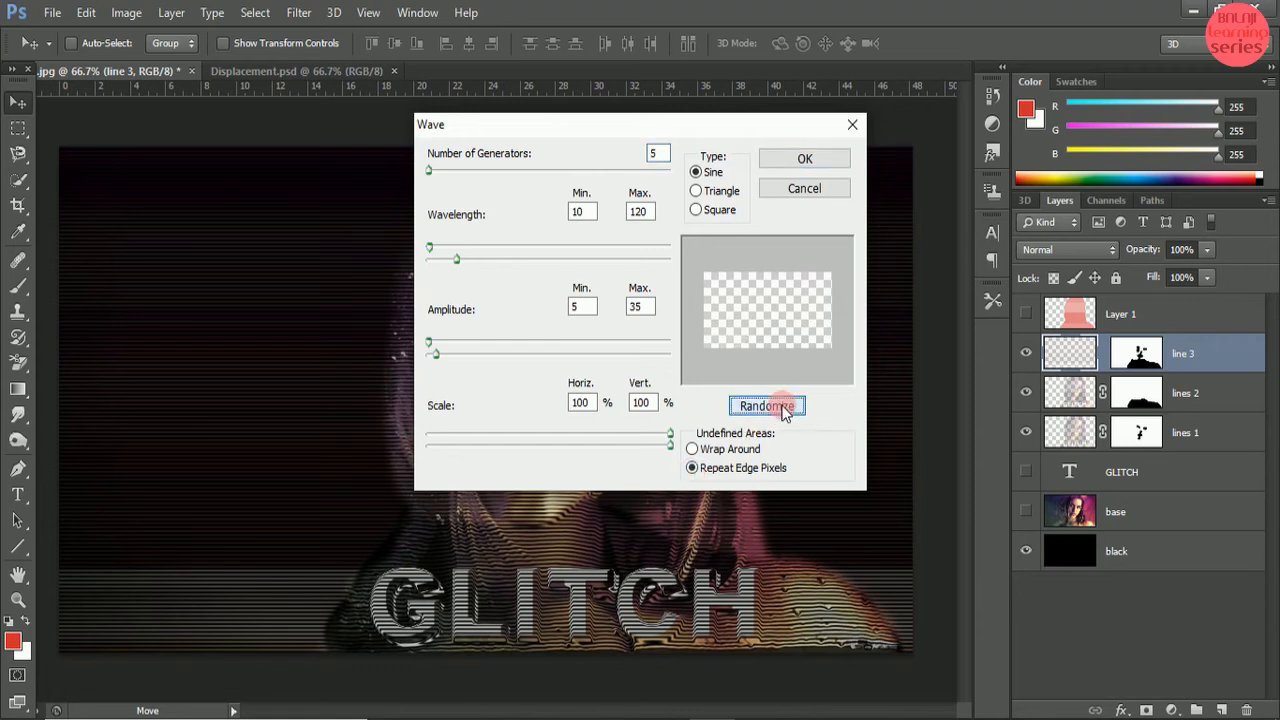
left_click(812, 160)
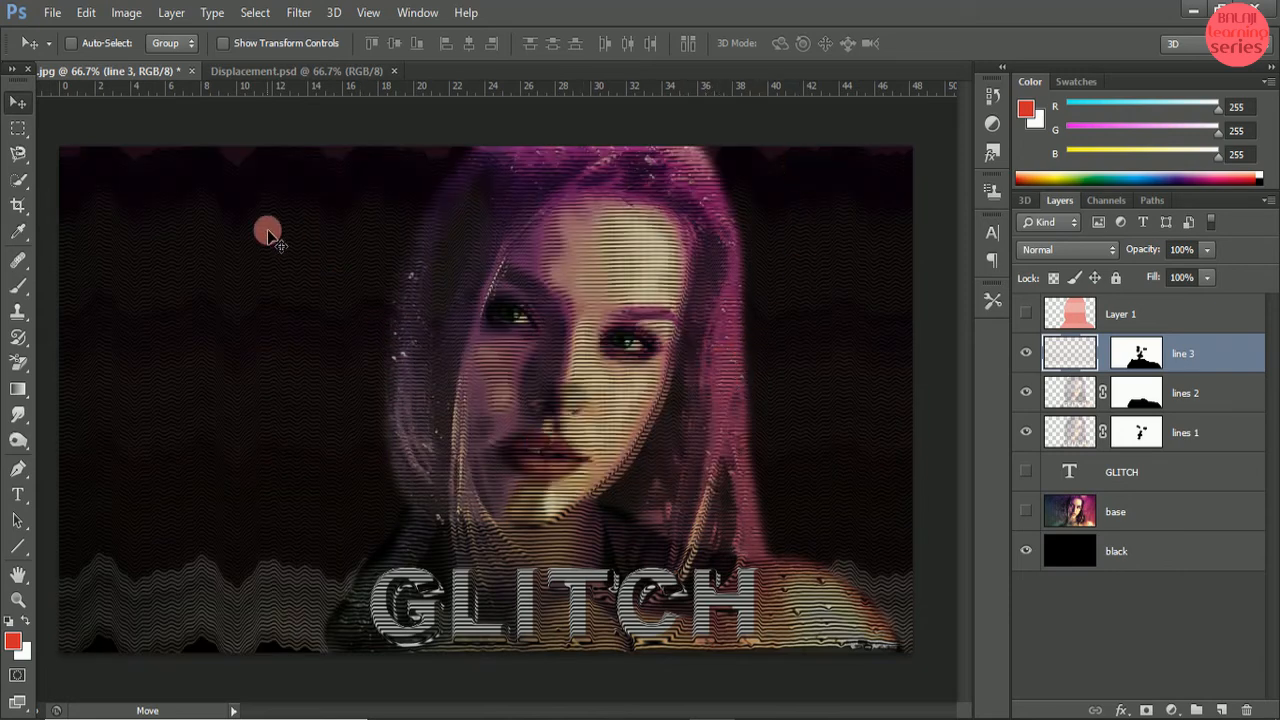
- Add a Hue/Saturation adjustment layer above line 3, keeping the default name, Normal mode and 100% opacity
left_click(170, 13)
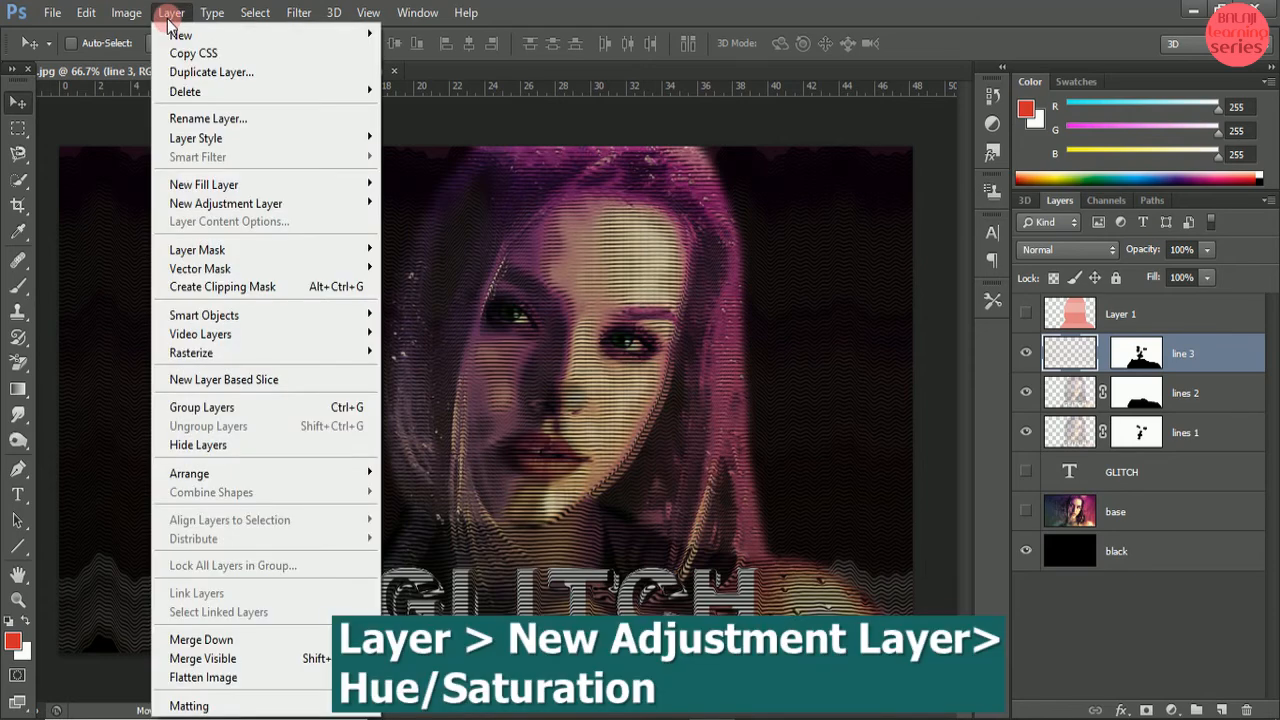
mouse_move(328, 213)
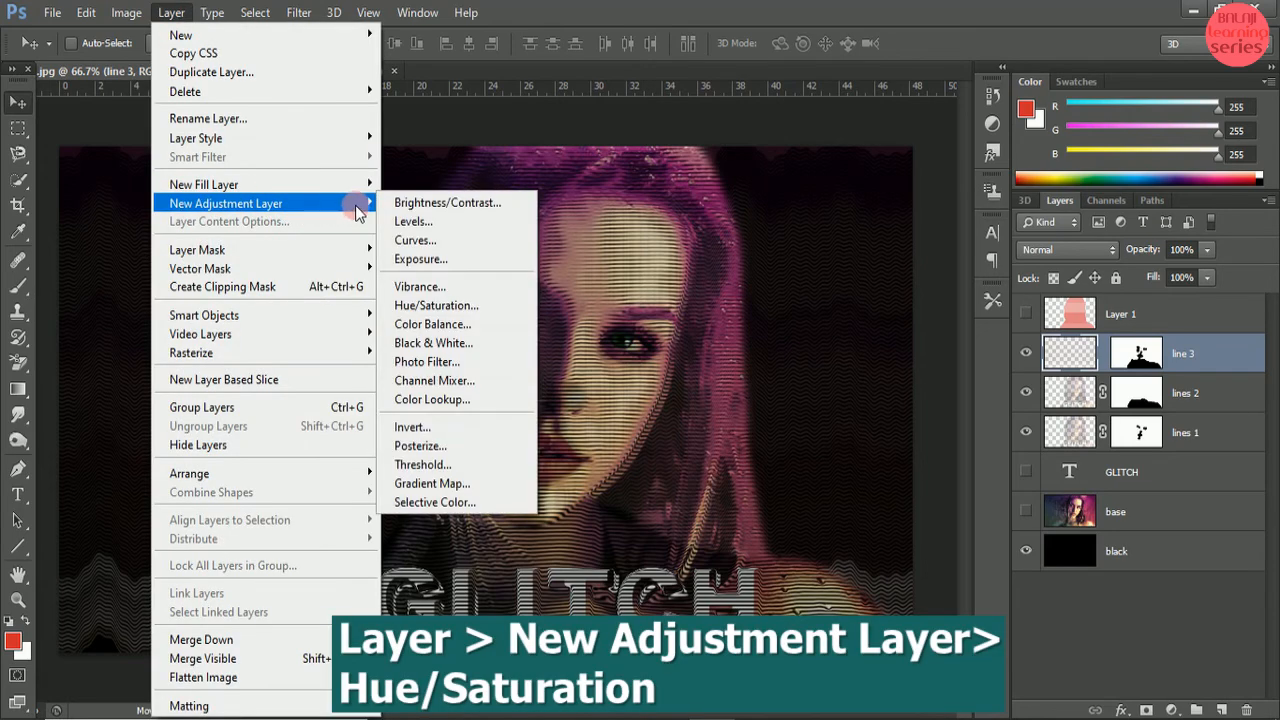
left_click(472, 310)
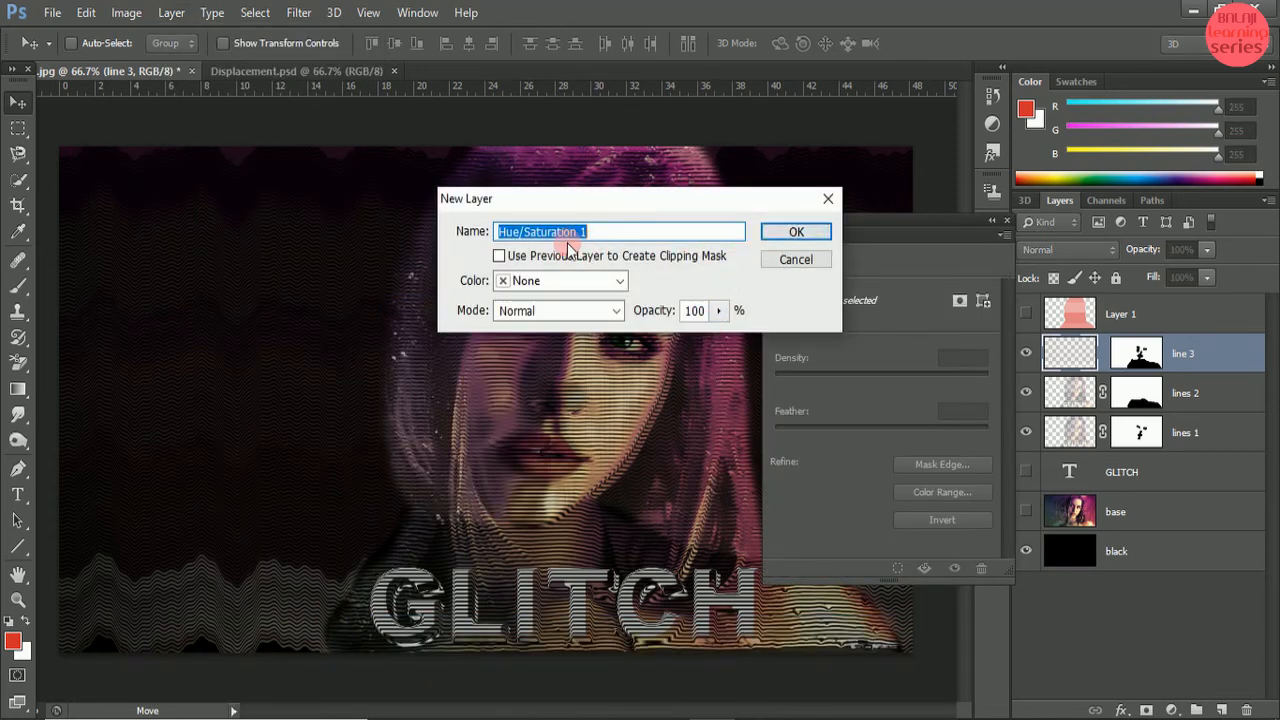
left_click(796, 231)
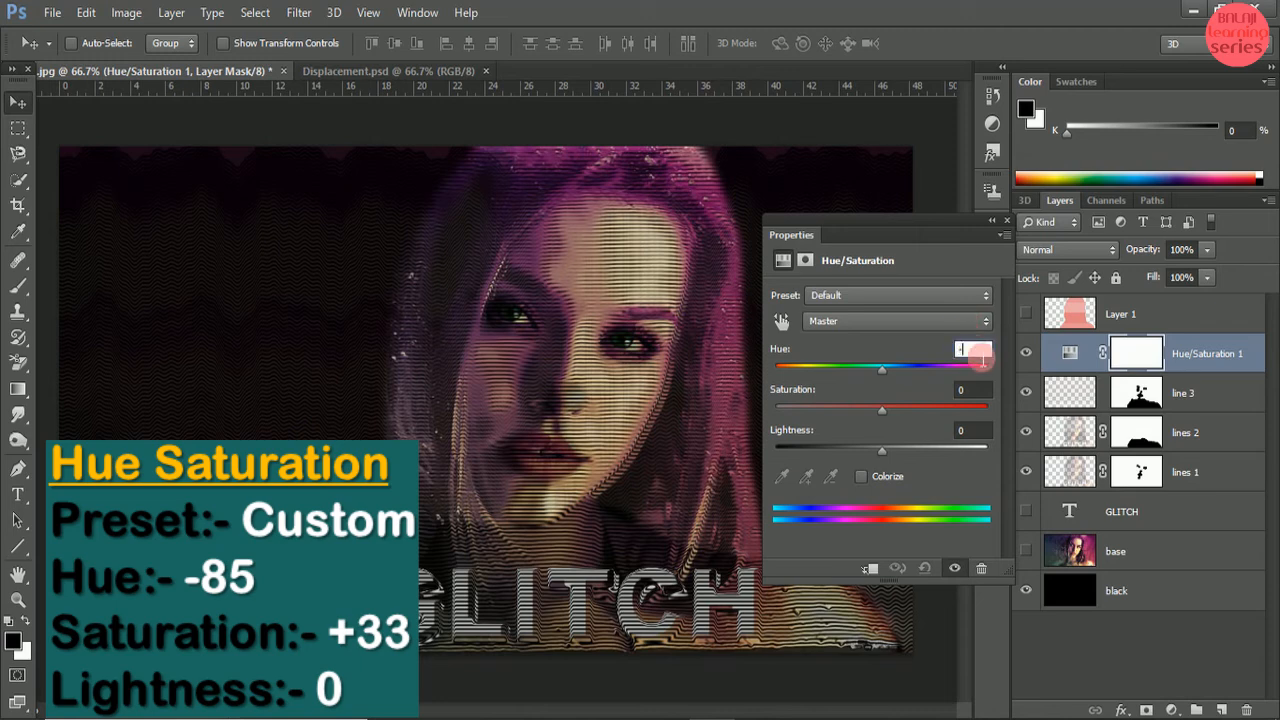
- Set the adjustment's hue to -85 and saturation to +33, leaving lightness at 0, and close its properties
type("85")
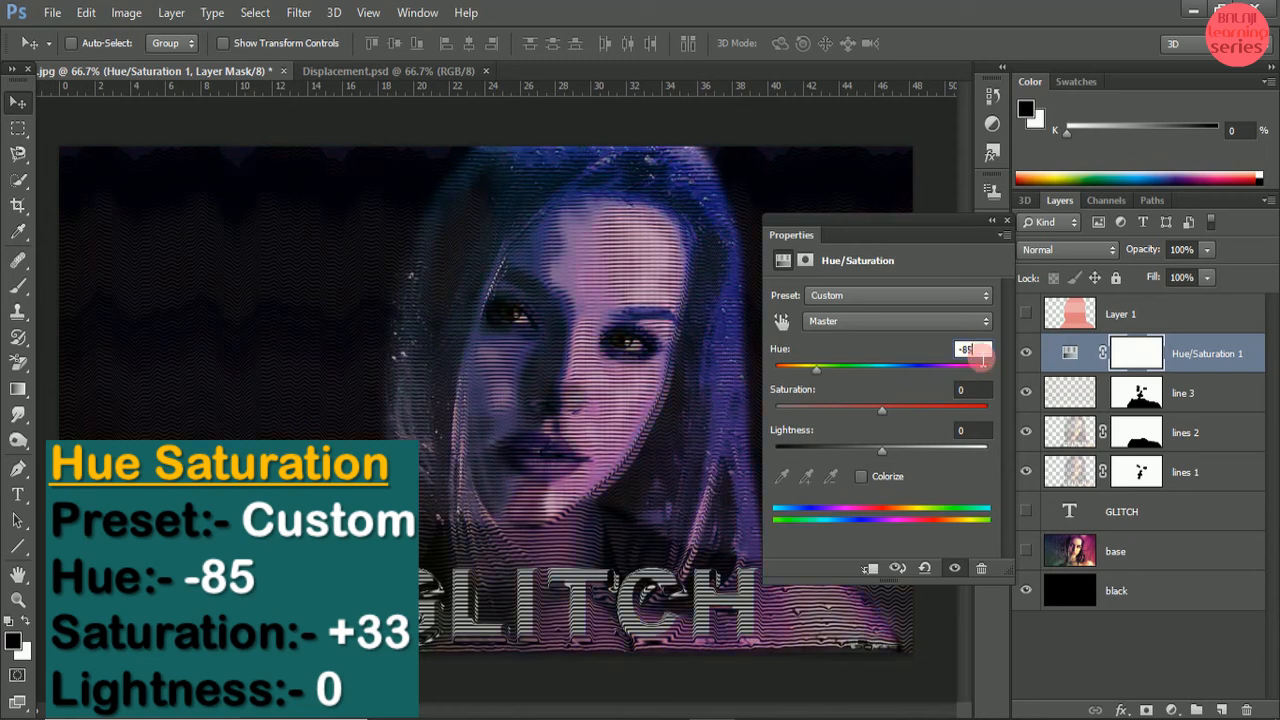
left_click(985, 399)
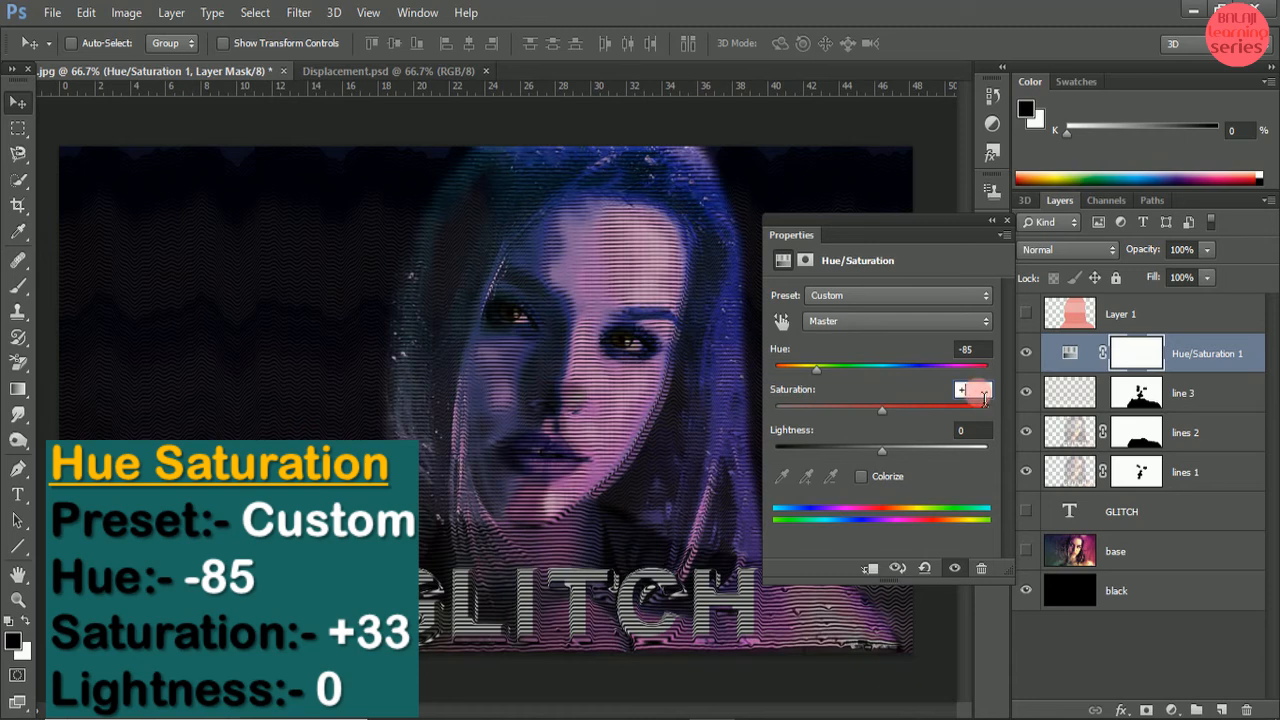
type("+33")
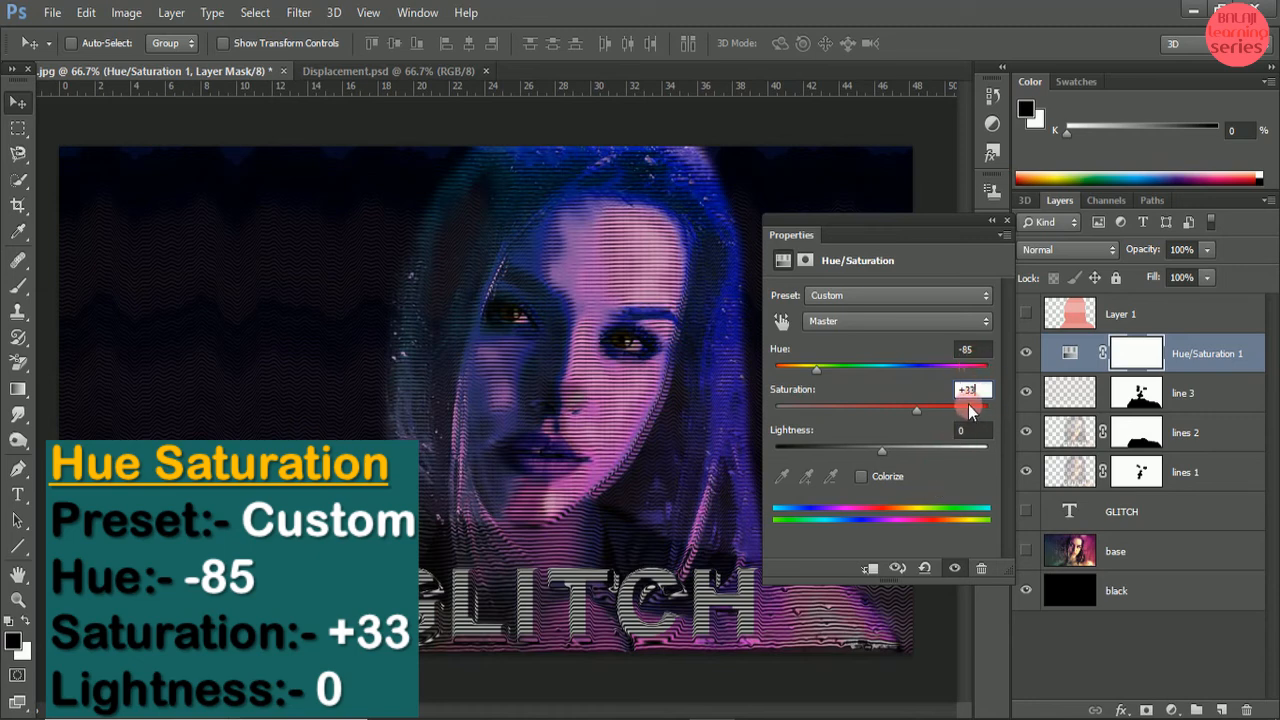
left_click(964, 440)
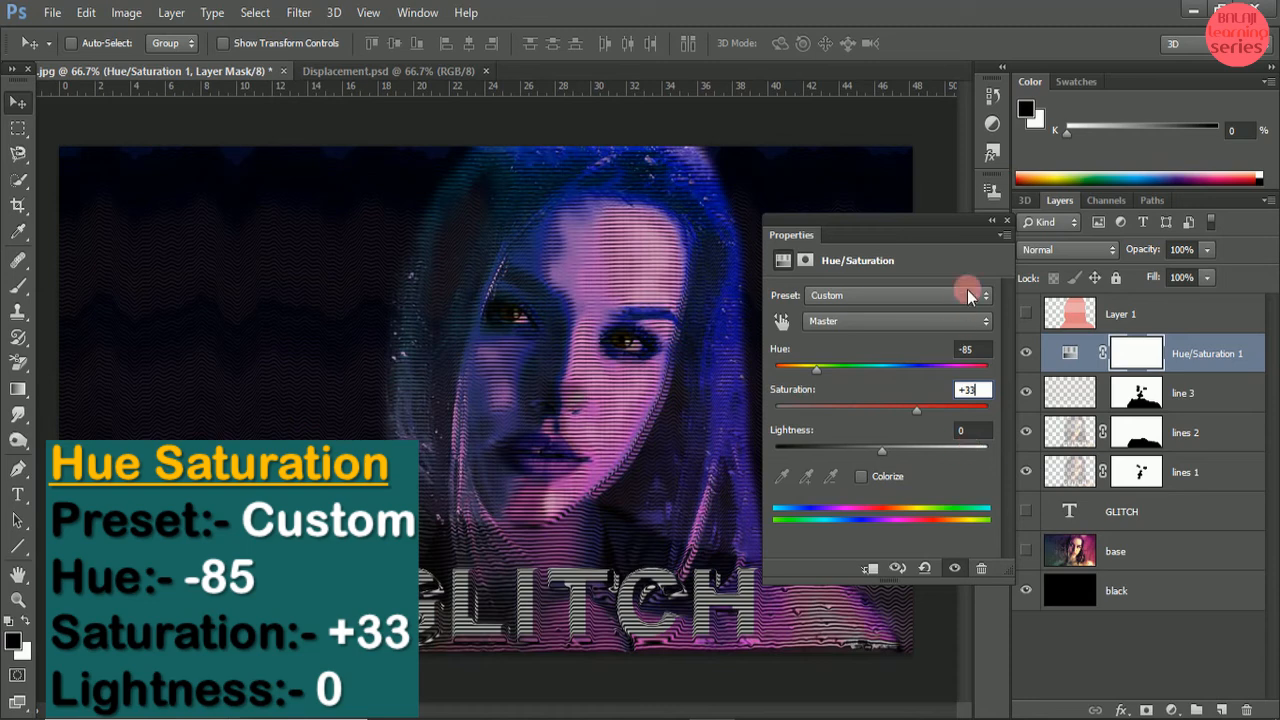
left_click(1006, 222)
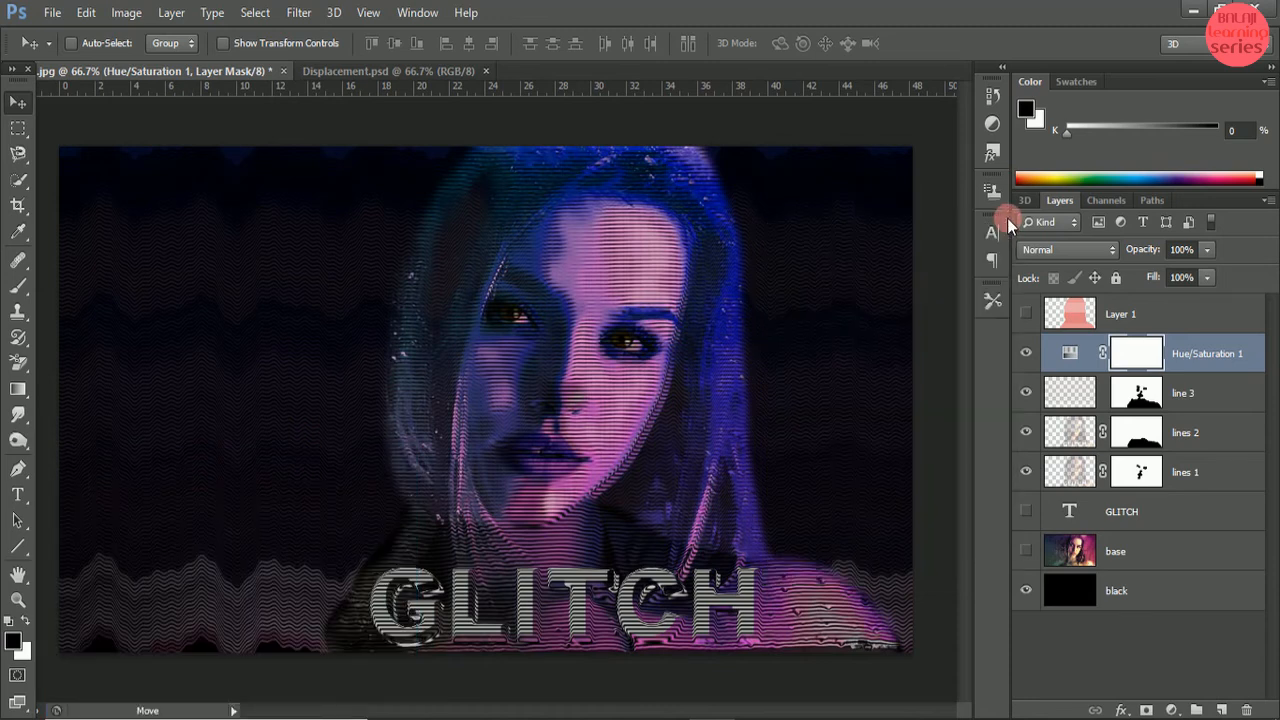
- Paint black on the Hue/Saturation mask over the hair and parts of the face with a 100 px, 50% hardness brush at 36% opacity
left_click(1140, 362)
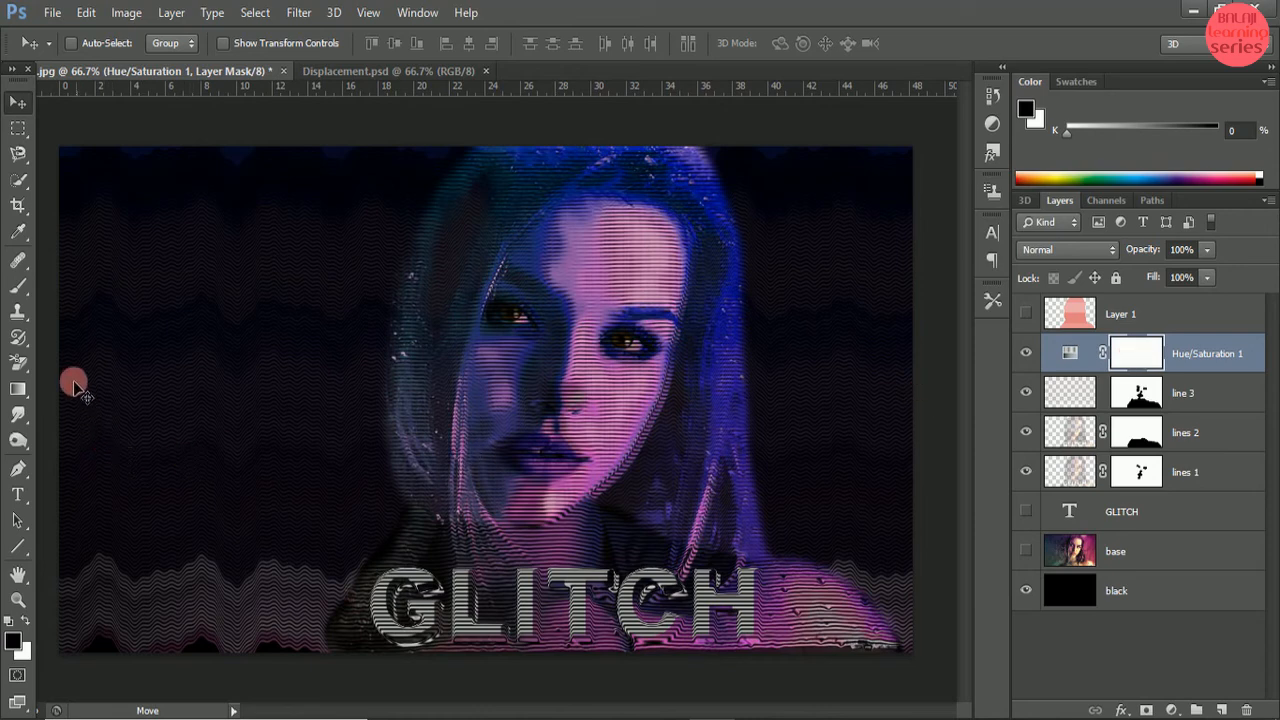
left_click(18, 286)
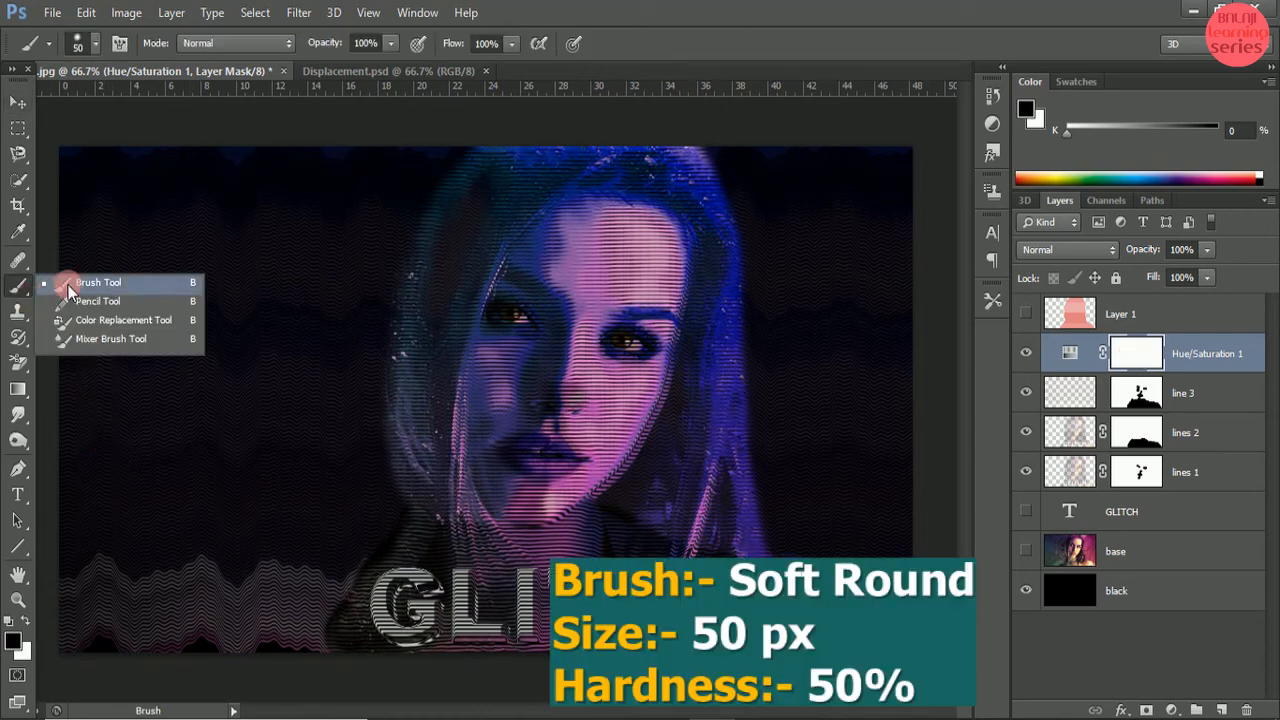
left_click(63, 280)
left_click(96, 44)
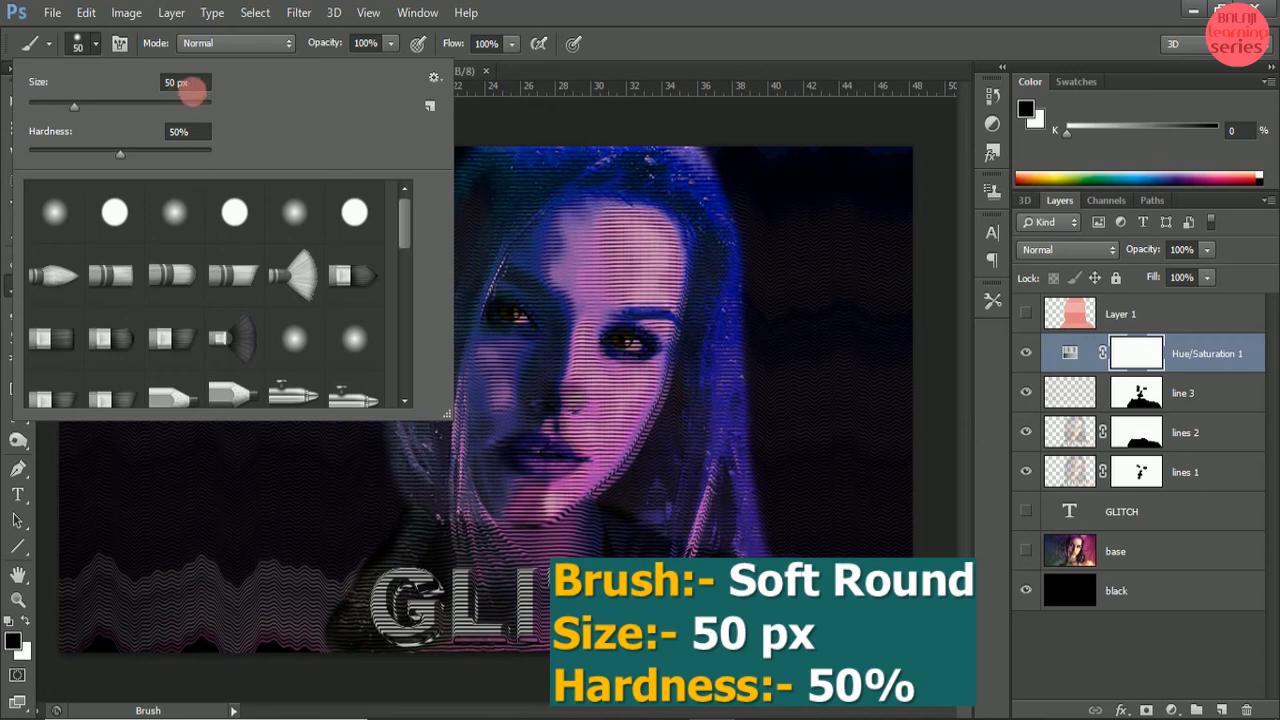
left_click(575, 12)
left_click(391, 44)
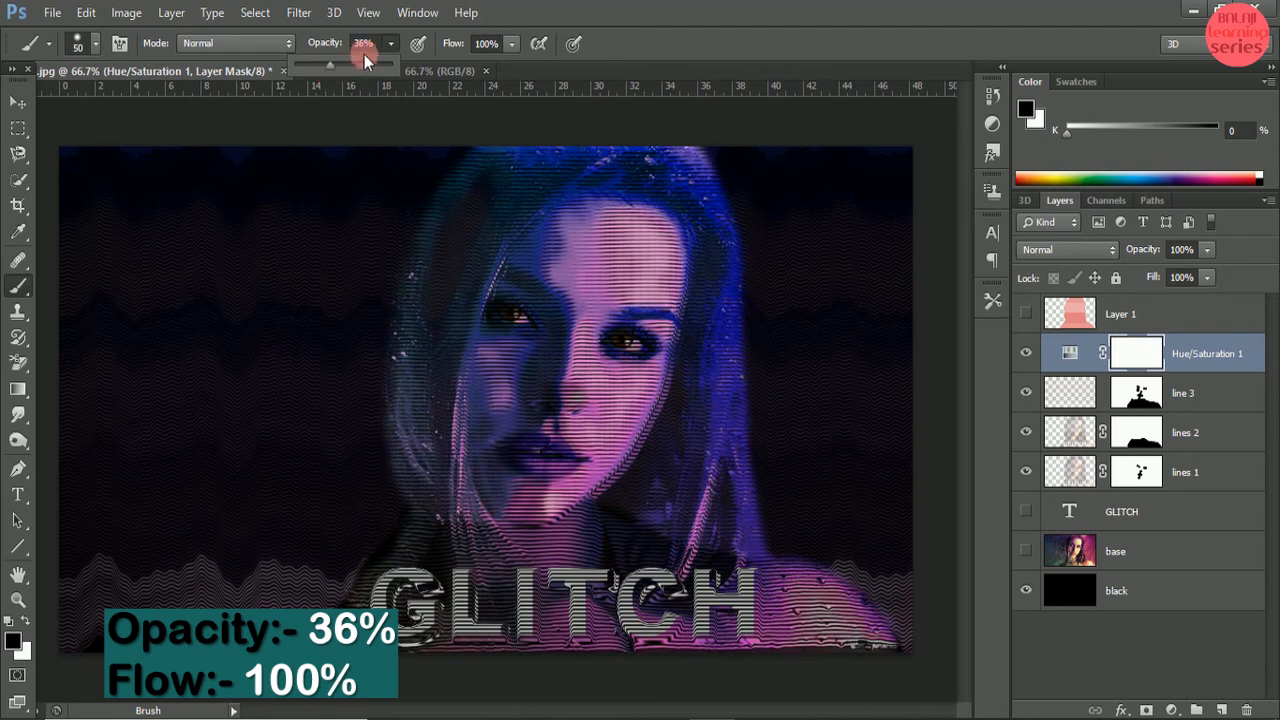
left_click(664, 9)
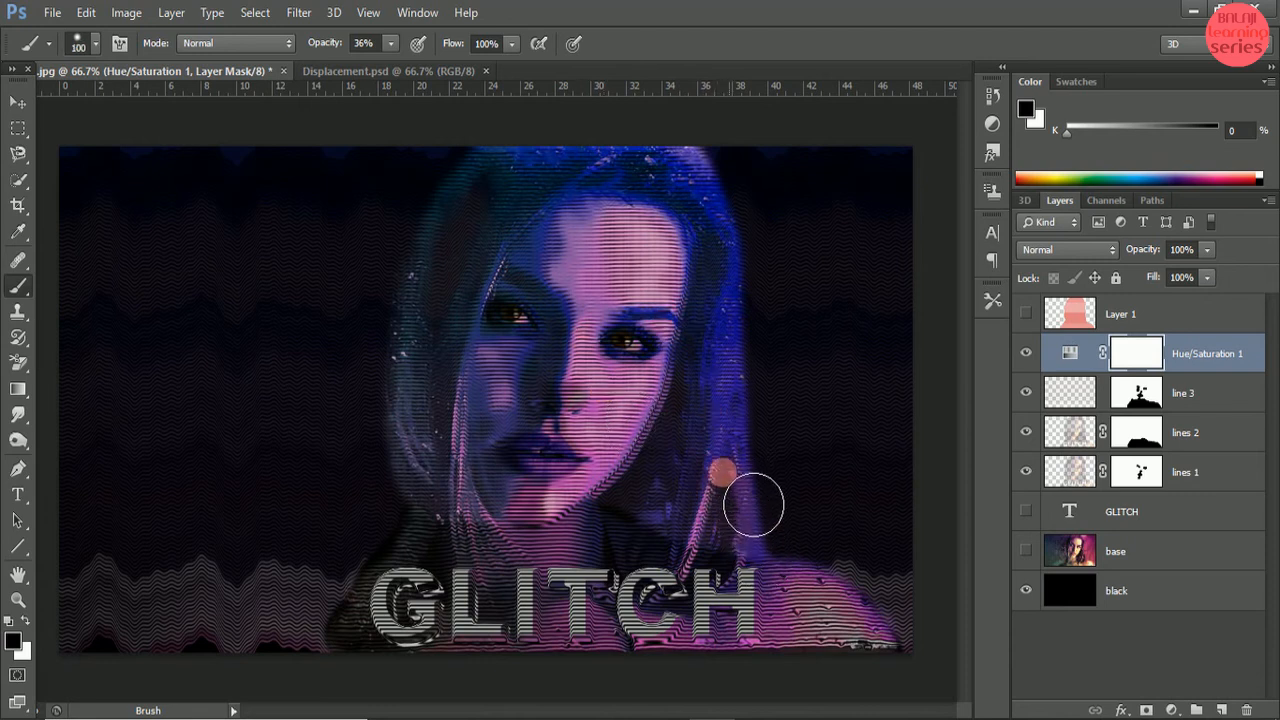
mouse_move(753, 505)
left_mouse_down()
mouse_move(746, 263)
mouse_move(703, 219)
mouse_move(717, 210)
mouse_move(582, 200)
mouse_move(526, 209)
mouse_move(492, 245)
mouse_move(453, 353)
mouse_move(443, 424)
mouse_move(454, 505)
mouse_move(474, 527)
mouse_move(471, 407)
mouse_move(504, 309)
mouse_move(586, 217)
mouse_move(644, 194)
mouse_move(706, 195)
mouse_move(752, 301)
mouse_move(757, 409)
mouse_move(728, 553)
mouse_move(773, 561)
mouse_move(757, 620)
mouse_move(827, 617)
mouse_move(896, 673)
mouse_move(766, 622)
mouse_move(627, 618)
mouse_move(627, 575)
mouse_move(713, 602)
mouse_move(631, 568)
mouse_move(622, 552)
mouse_move(557, 618)
mouse_move(685, 517)
mouse_move(746, 289)
mouse_move(673, 193)
mouse_move(549, 212)
mouse_move(486, 251)
mouse_move(443, 338)
mouse_move(483, 354)
mouse_move(574, 209)
mouse_move(654, 194)
mouse_move(748, 228)
mouse_move(674, 180)
mouse_move(480, 203)
mouse_move(457, 263)
mouse_move(608, 288)
mouse_move(653, 366)
mouse_move(683, 346)
mouse_move(673, 378)
mouse_move(570, 348)
mouse_move(606, 250)
mouse_move(563, 257)
mouse_move(534, 300)
mouse_move(514, 480)
mouse_move(551, 494)
mouse_move(591, 480)
mouse_move(566, 378)
mouse_move(578, 343)
mouse_move(571, 331)
mouse_move(537, 346)
mouse_move(730, 320)
mouse_move(757, 346)
mouse_move(727, 389)
mouse_move(740, 491)
mouse_move(517, 436)
mouse_move(317, 356)
mouse_move(79, 177)
mouse_move(20, 108)
left_mouse_up()
left_click(20, 104)
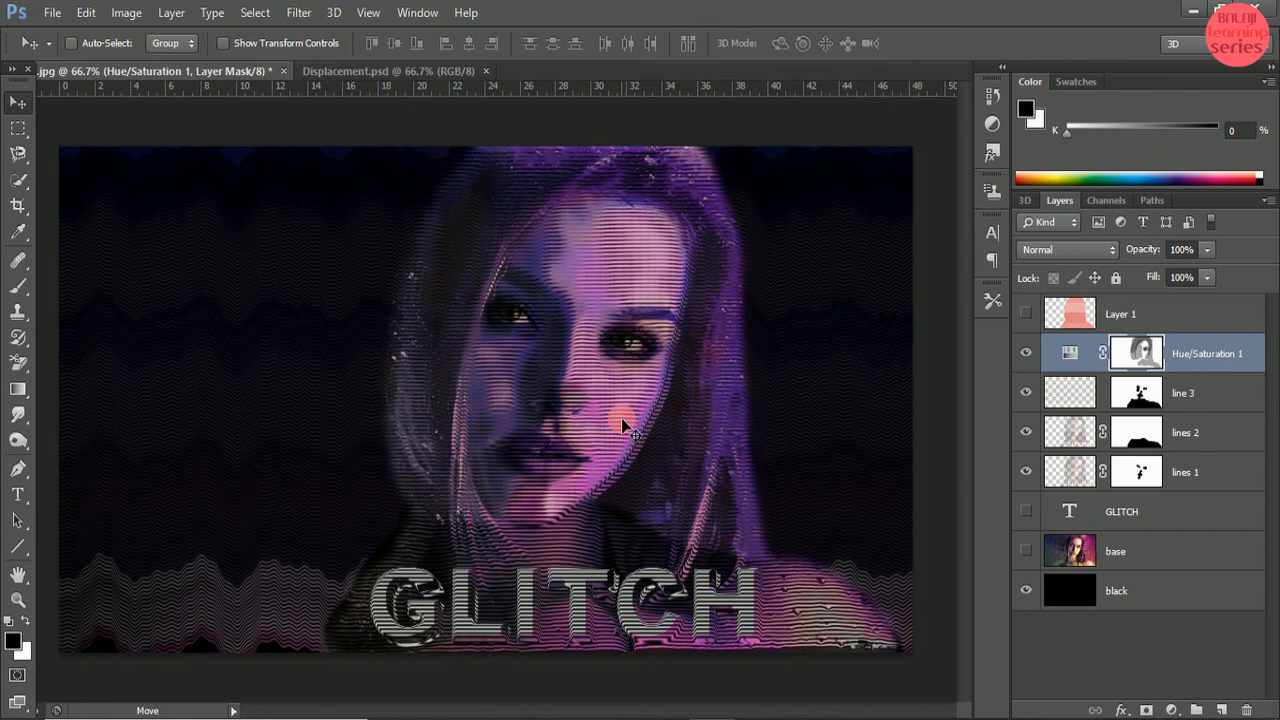
- Compare the image with and without the Hue/Saturation adjustment, each of the three line layers and the black layer
left_click(1030, 348)
left_click(1028, 348)
left_click(1030, 348)
left_click(1030, 348)
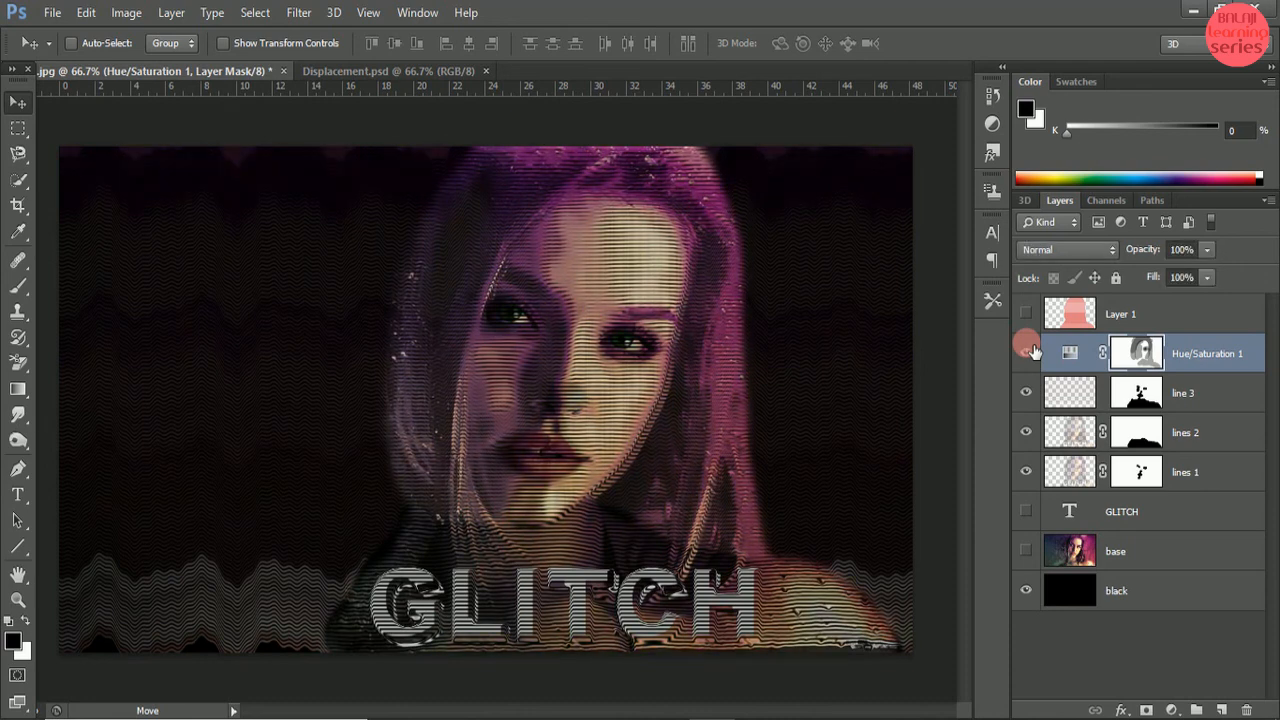
left_click(1030, 348)
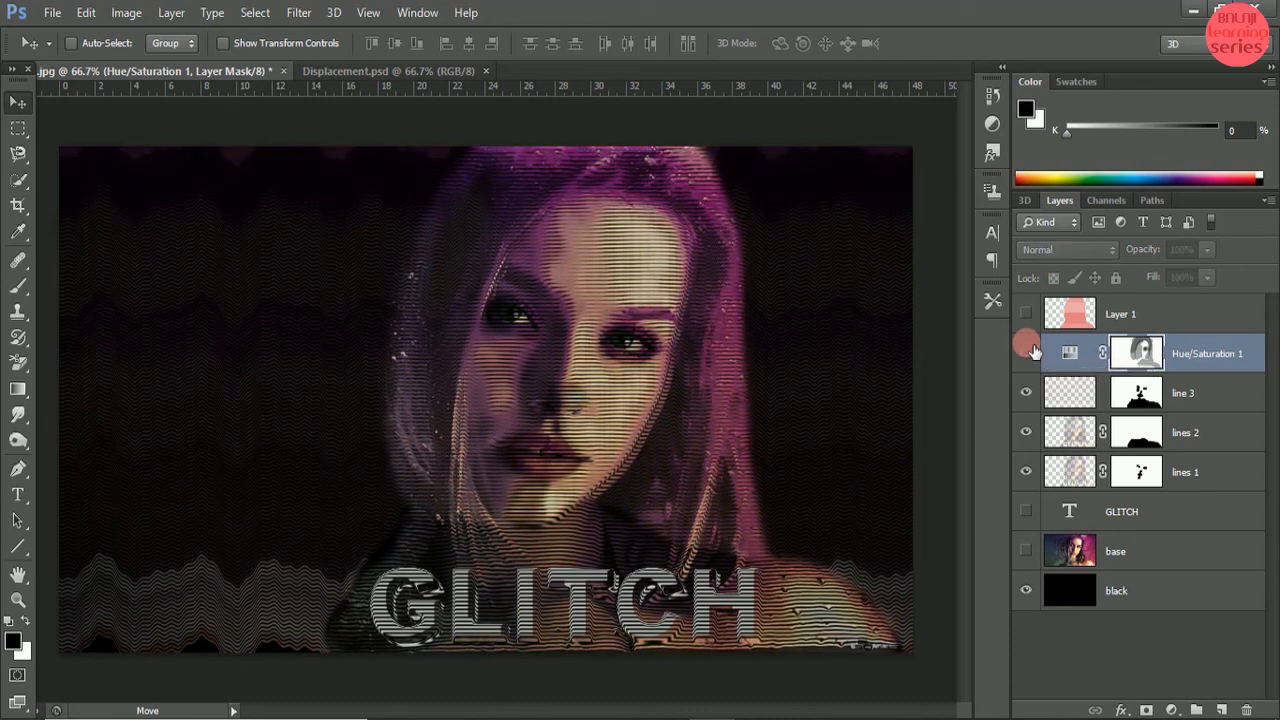
left_click(1030, 348)
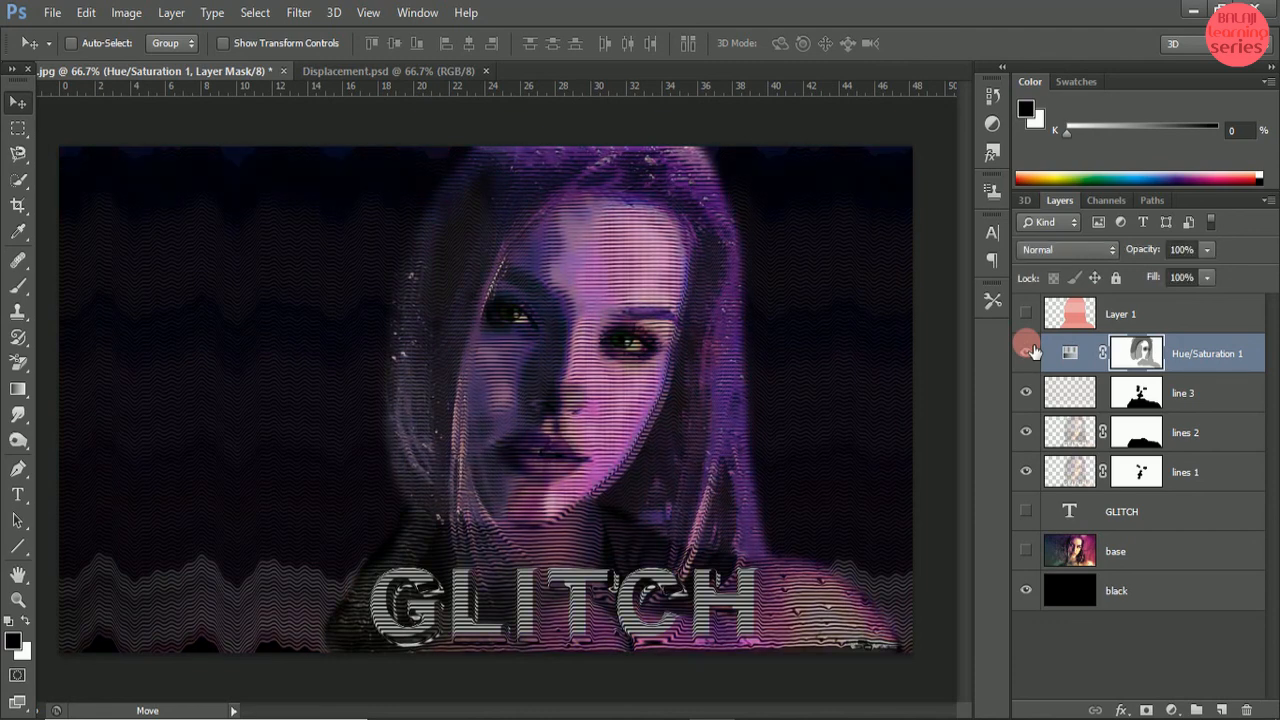
left_click(1028, 391)
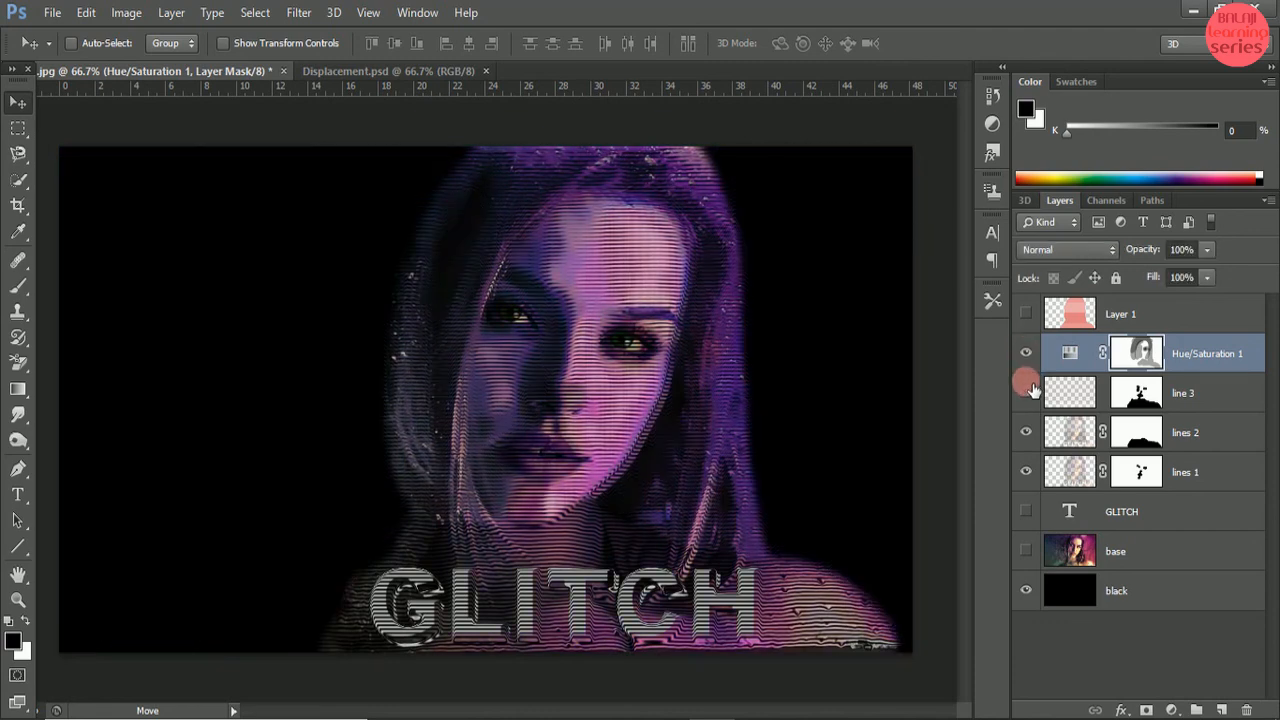
left_click(1028, 391)
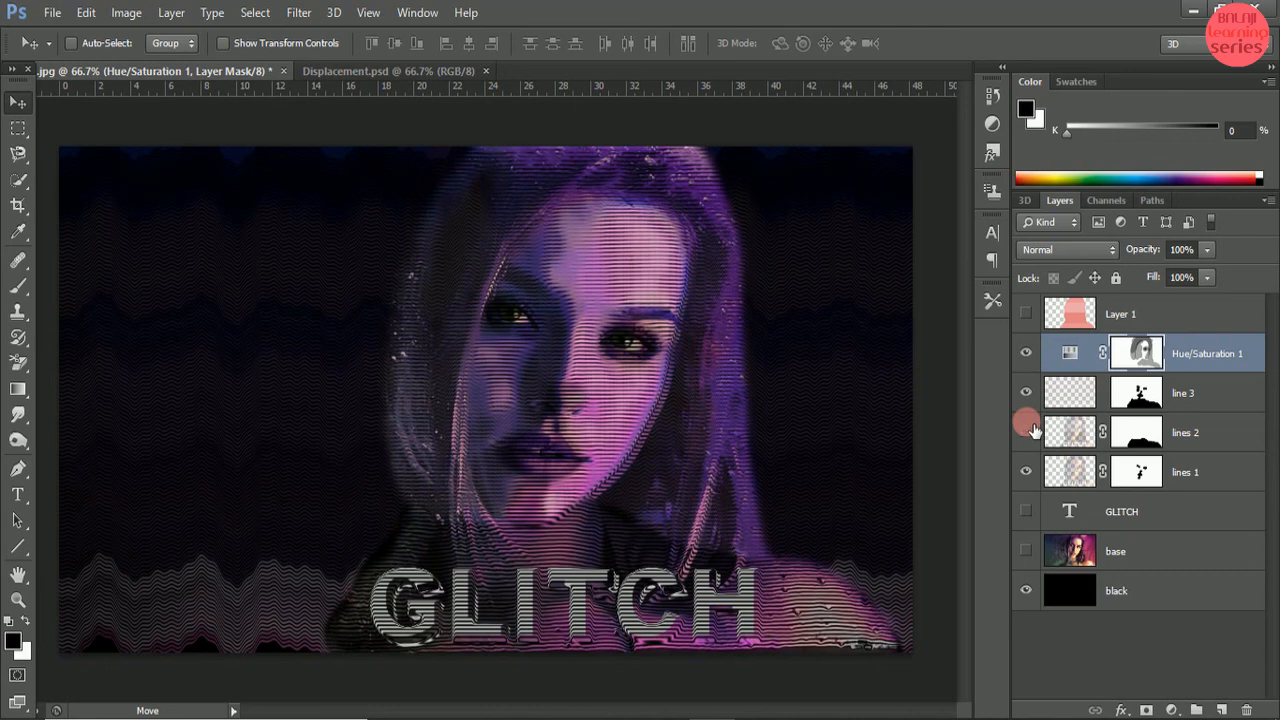
left_click(1030, 431)
left_click(1030, 431)
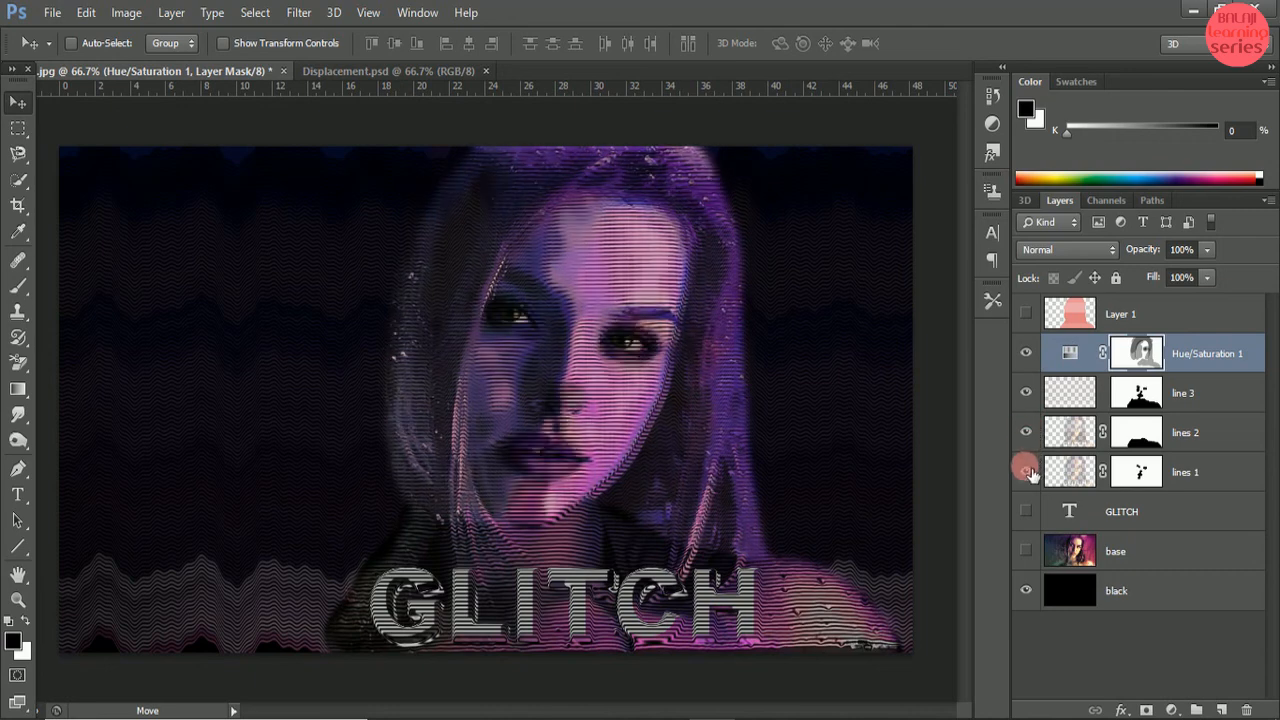
left_click(1028, 471)
left_click(1028, 471)
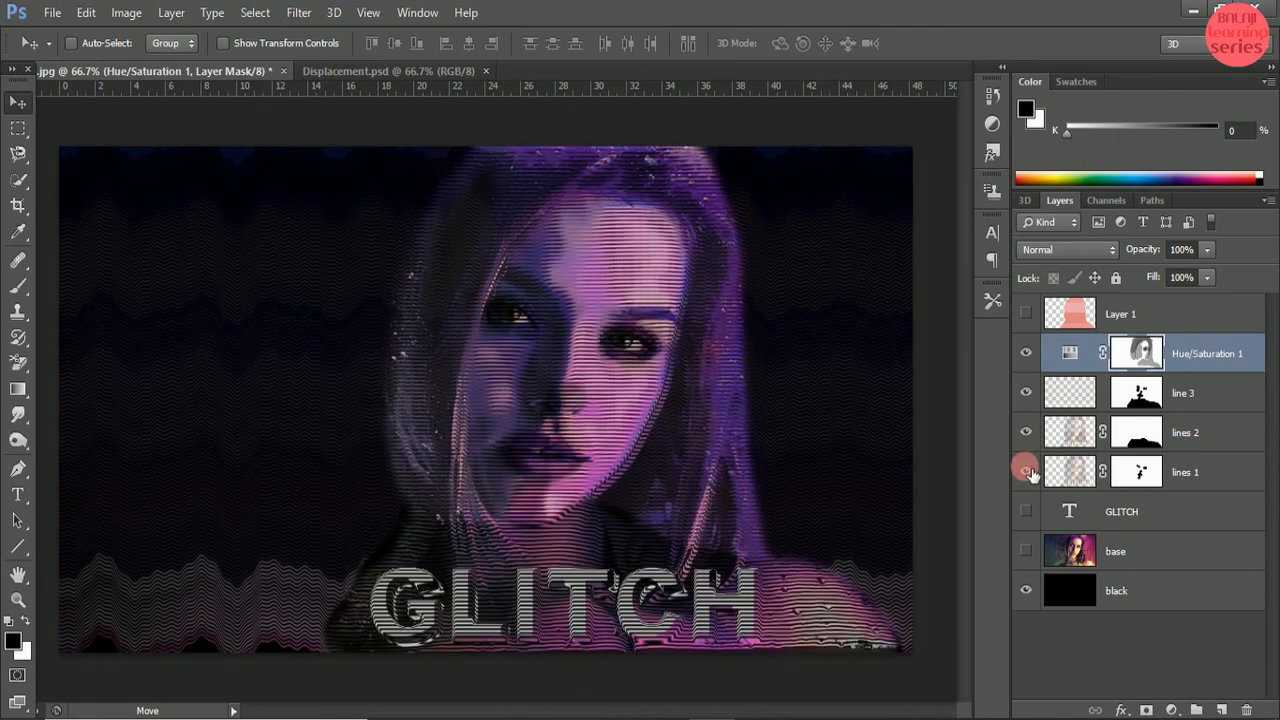
left_click(1028, 591)
left_click(1028, 591)
left_click(1028, 591)
- Examine the scan lines on the GLITCH text and the face up close at 100% and 200%, ending at the full-image view
key("ctrl+plus")
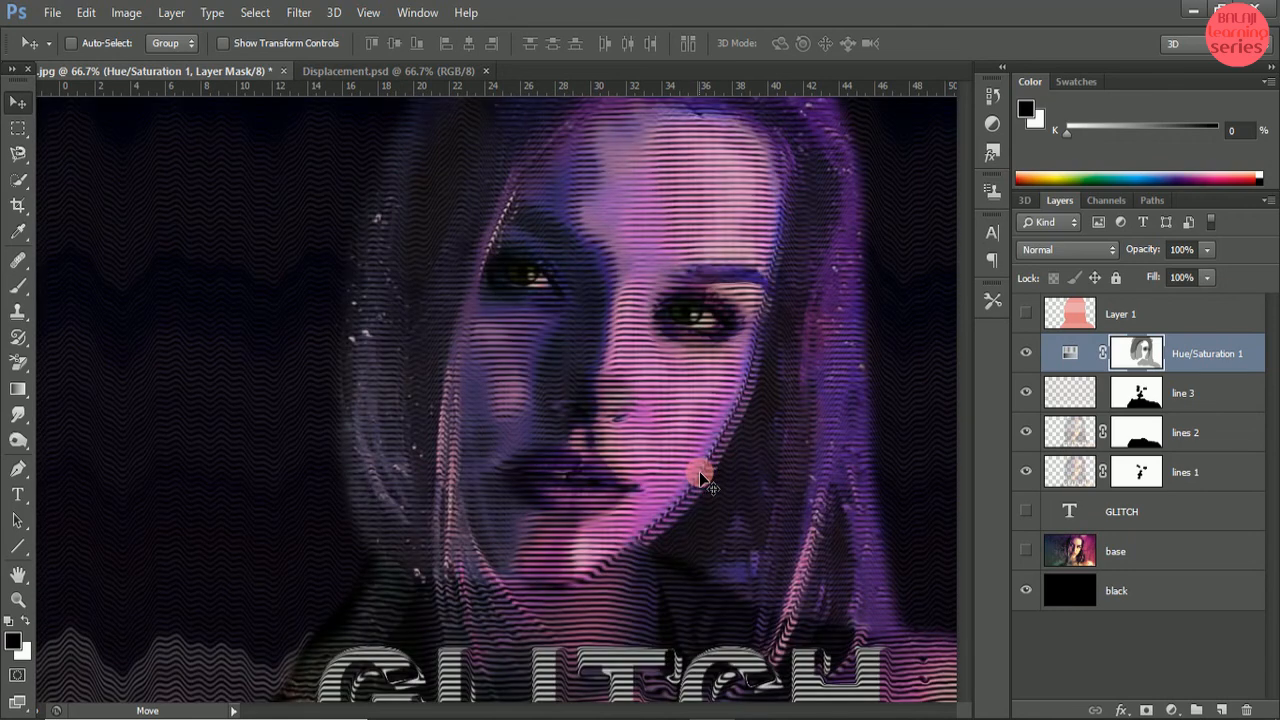
key("ctrl+plus")
left_click_drag(965, 426, 965, 501)
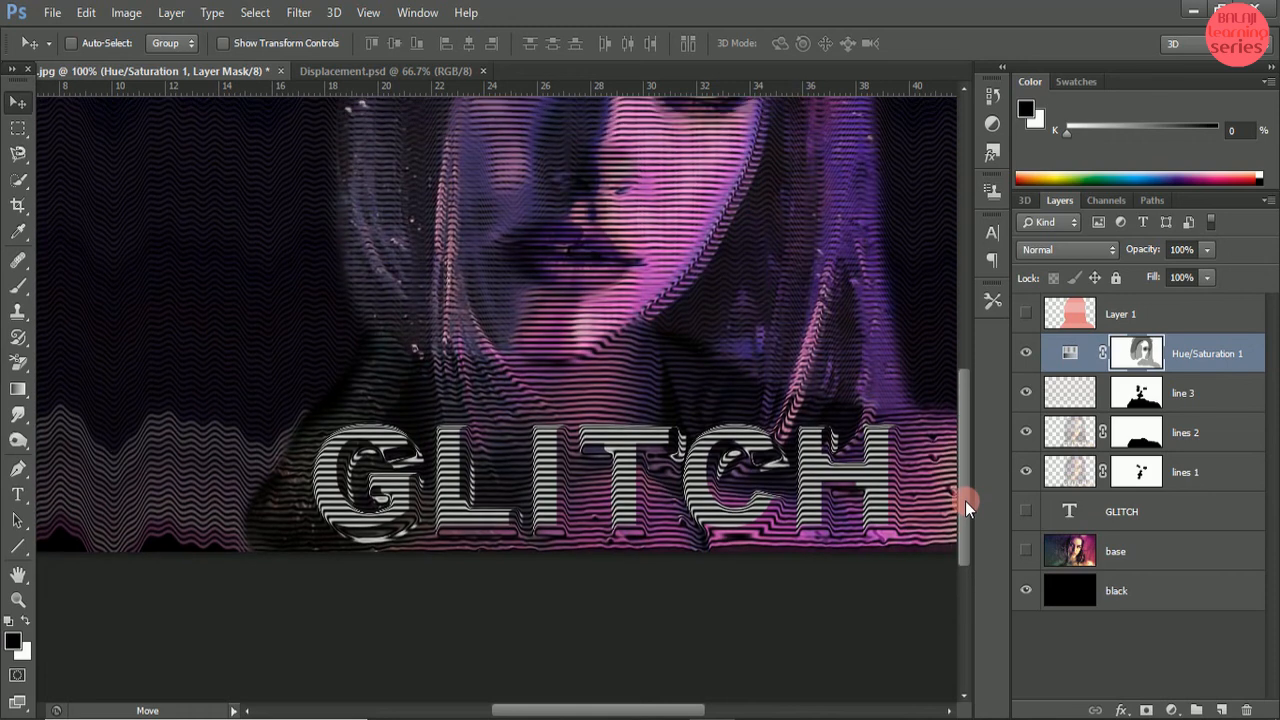
key("ctrl+plus")
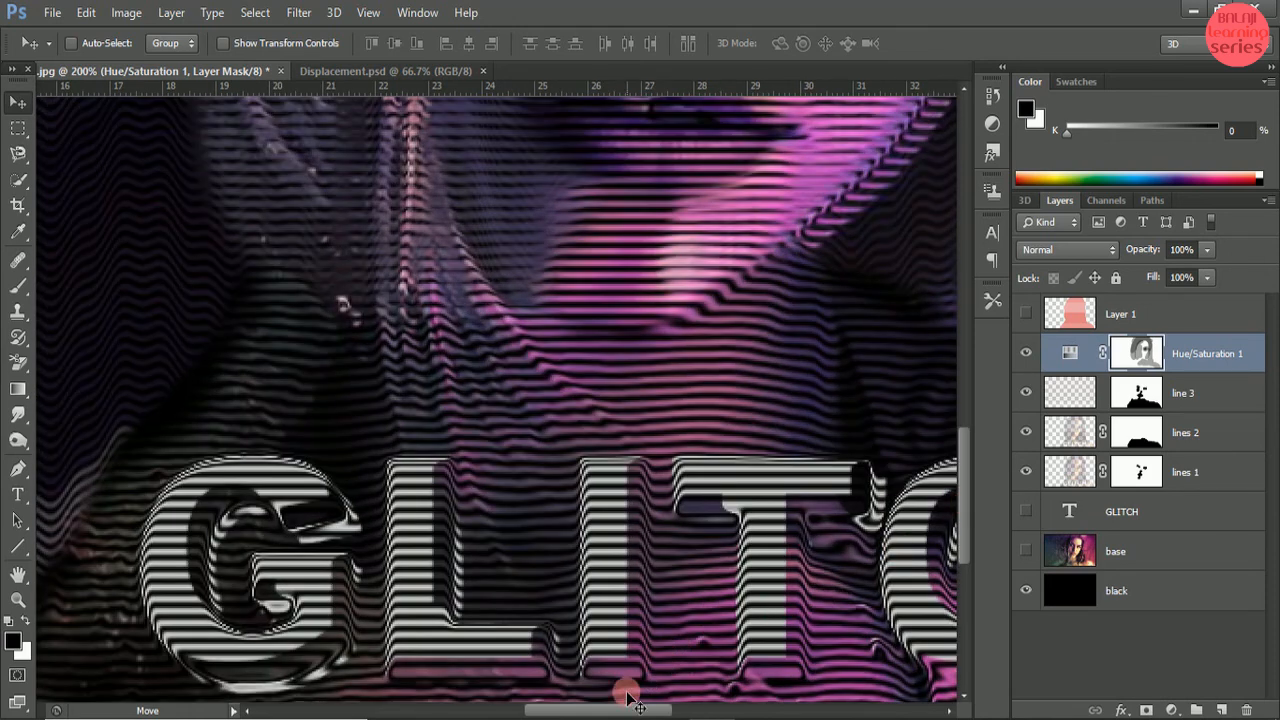
left_click_drag(625, 710, 654, 710)
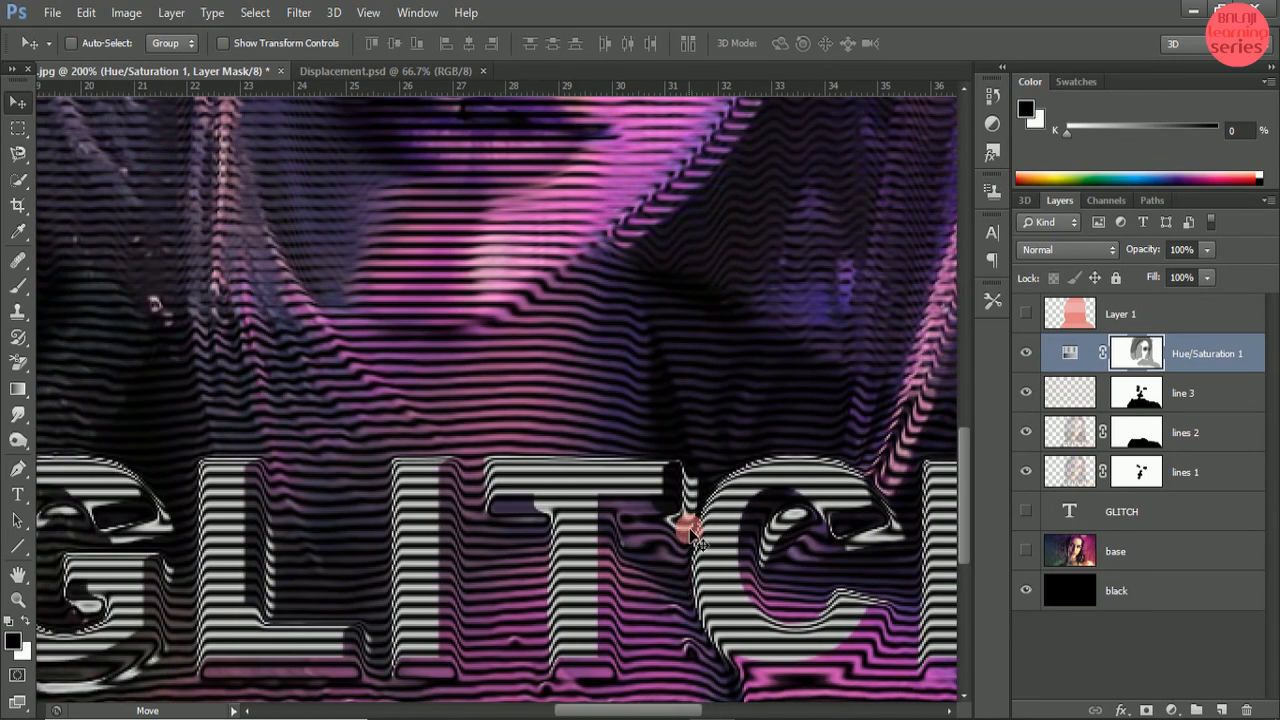
key("ctrl+minus")
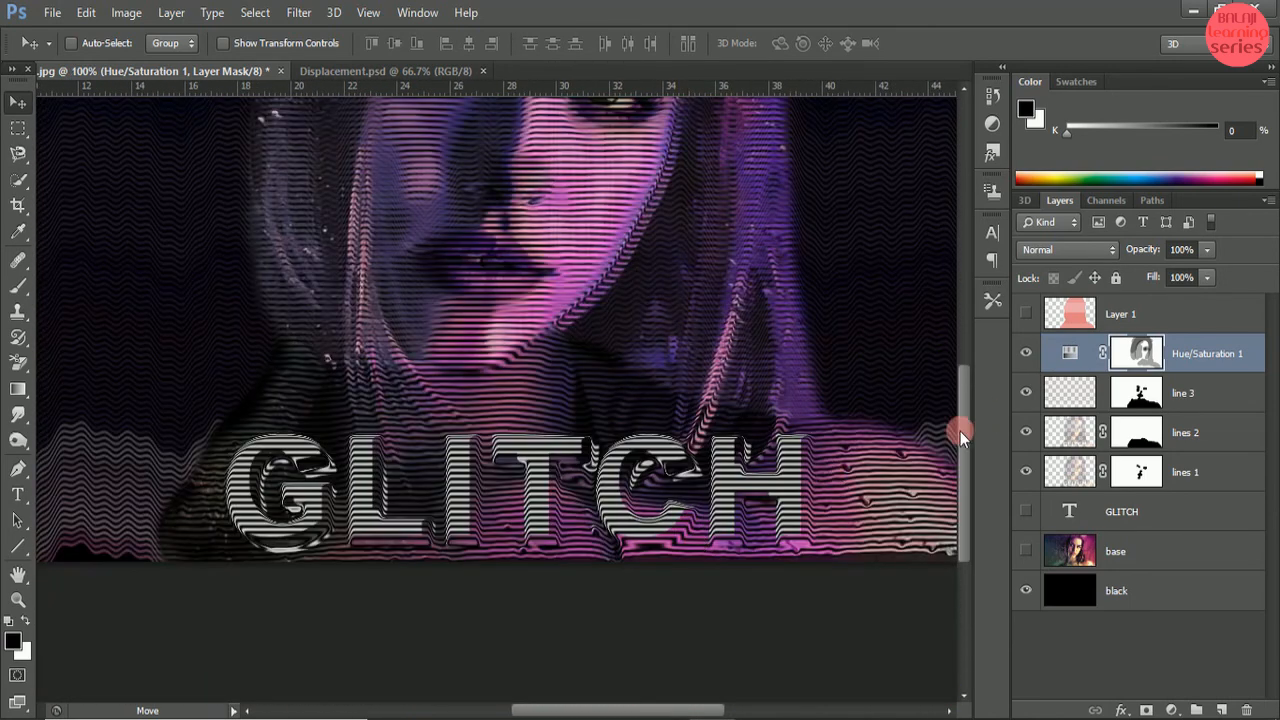
left_click_drag(960, 431, 969, 332)
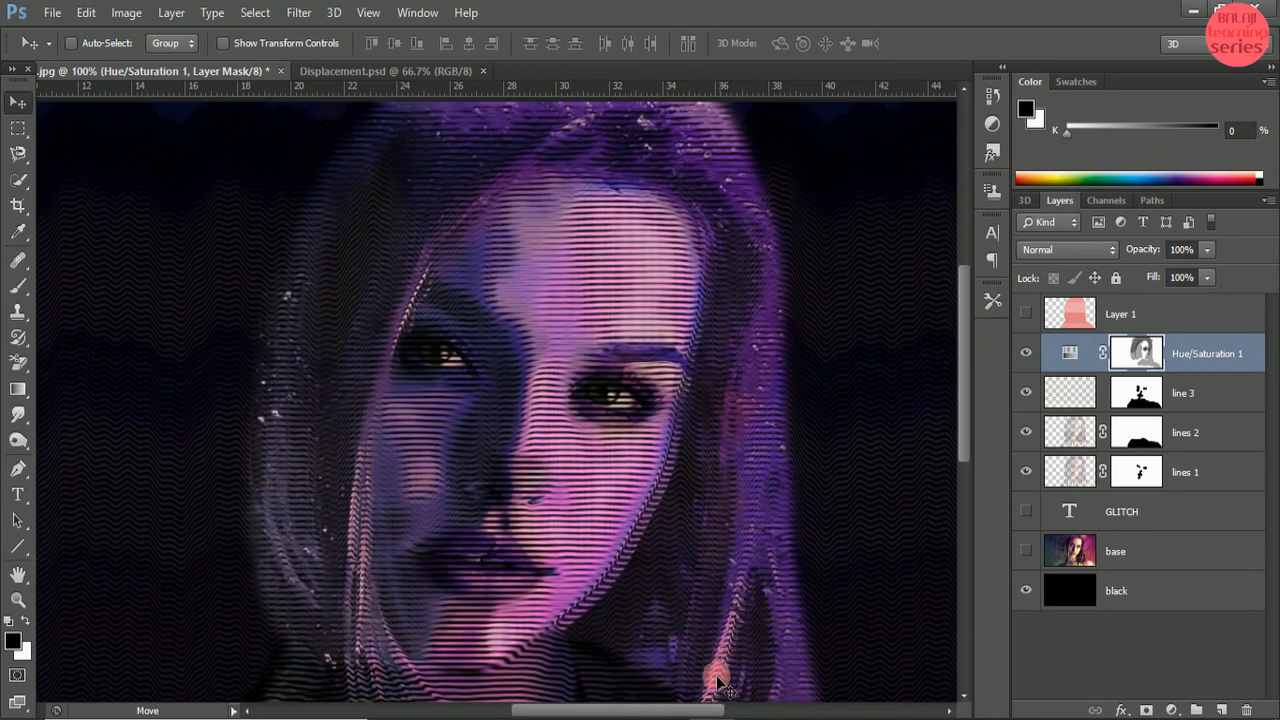
mouse_move(686, 711)
left_mouse_down()
mouse_move(600, 712)
mouse_move(760, 712)
mouse_move(698, 713)
left_mouse_up()
key("ctrl+minus")
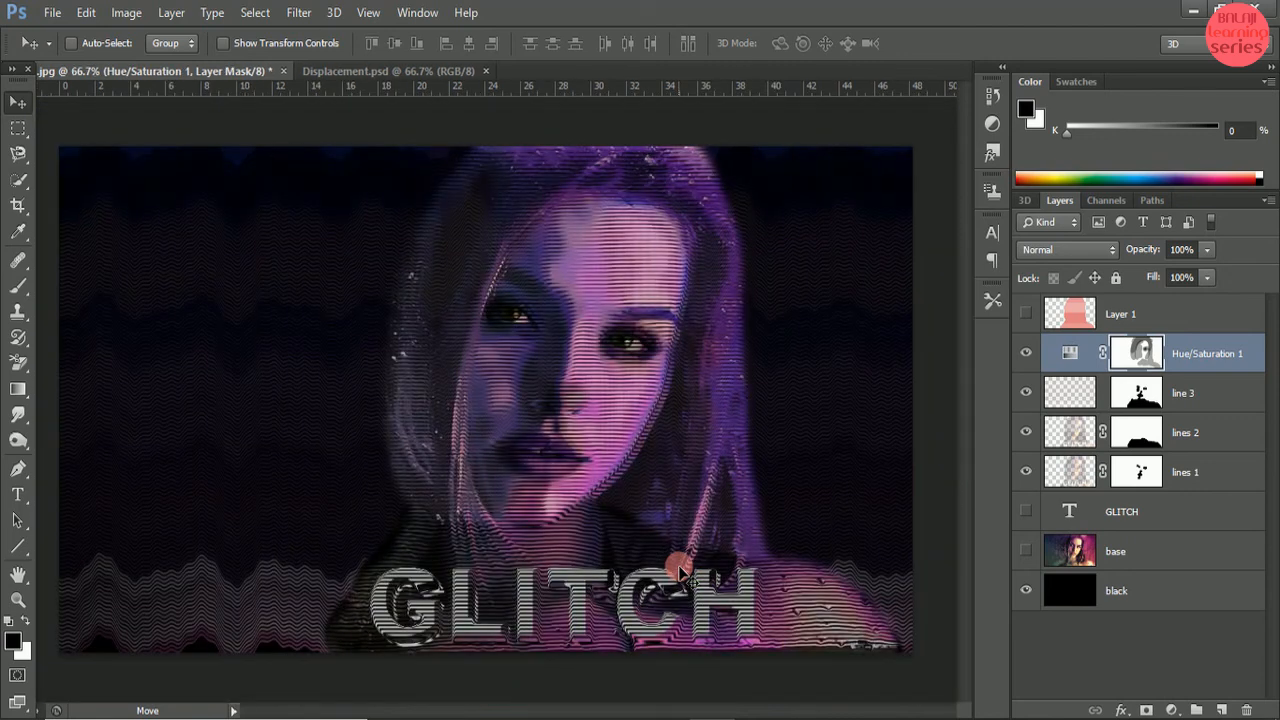
- Select Layer 1 at the top of the layer stack
left_click(1150, 318)
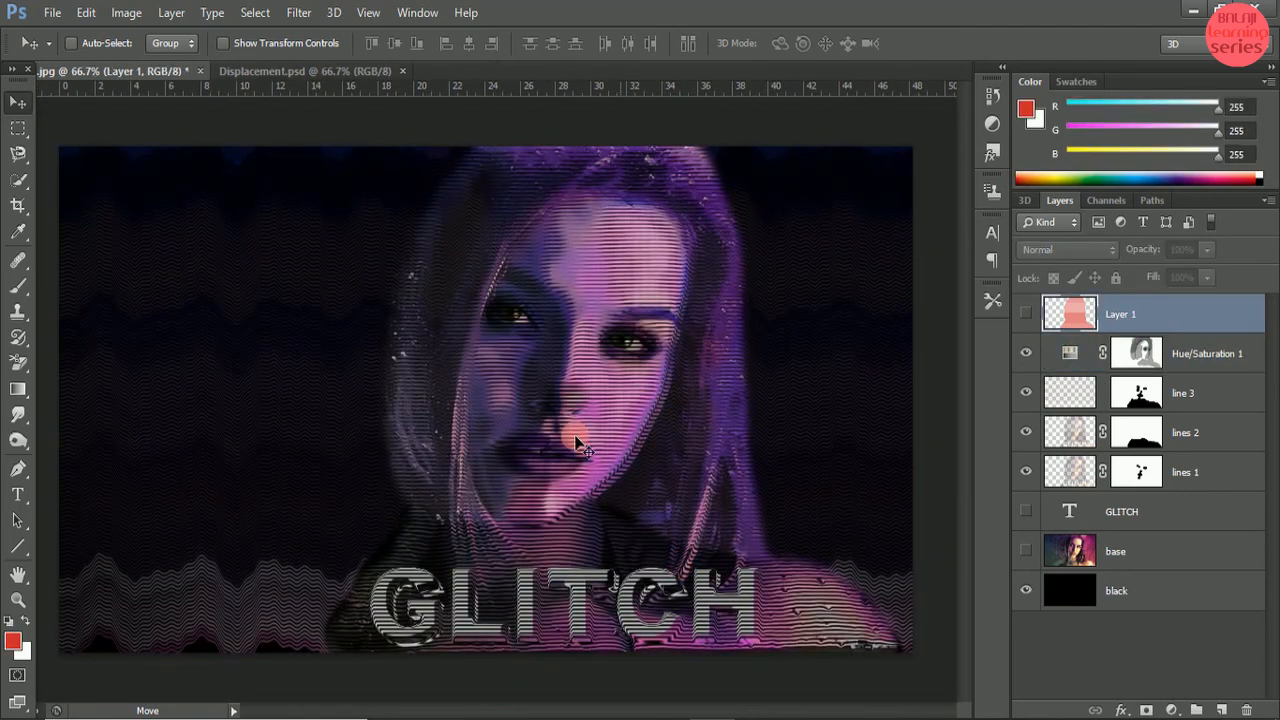